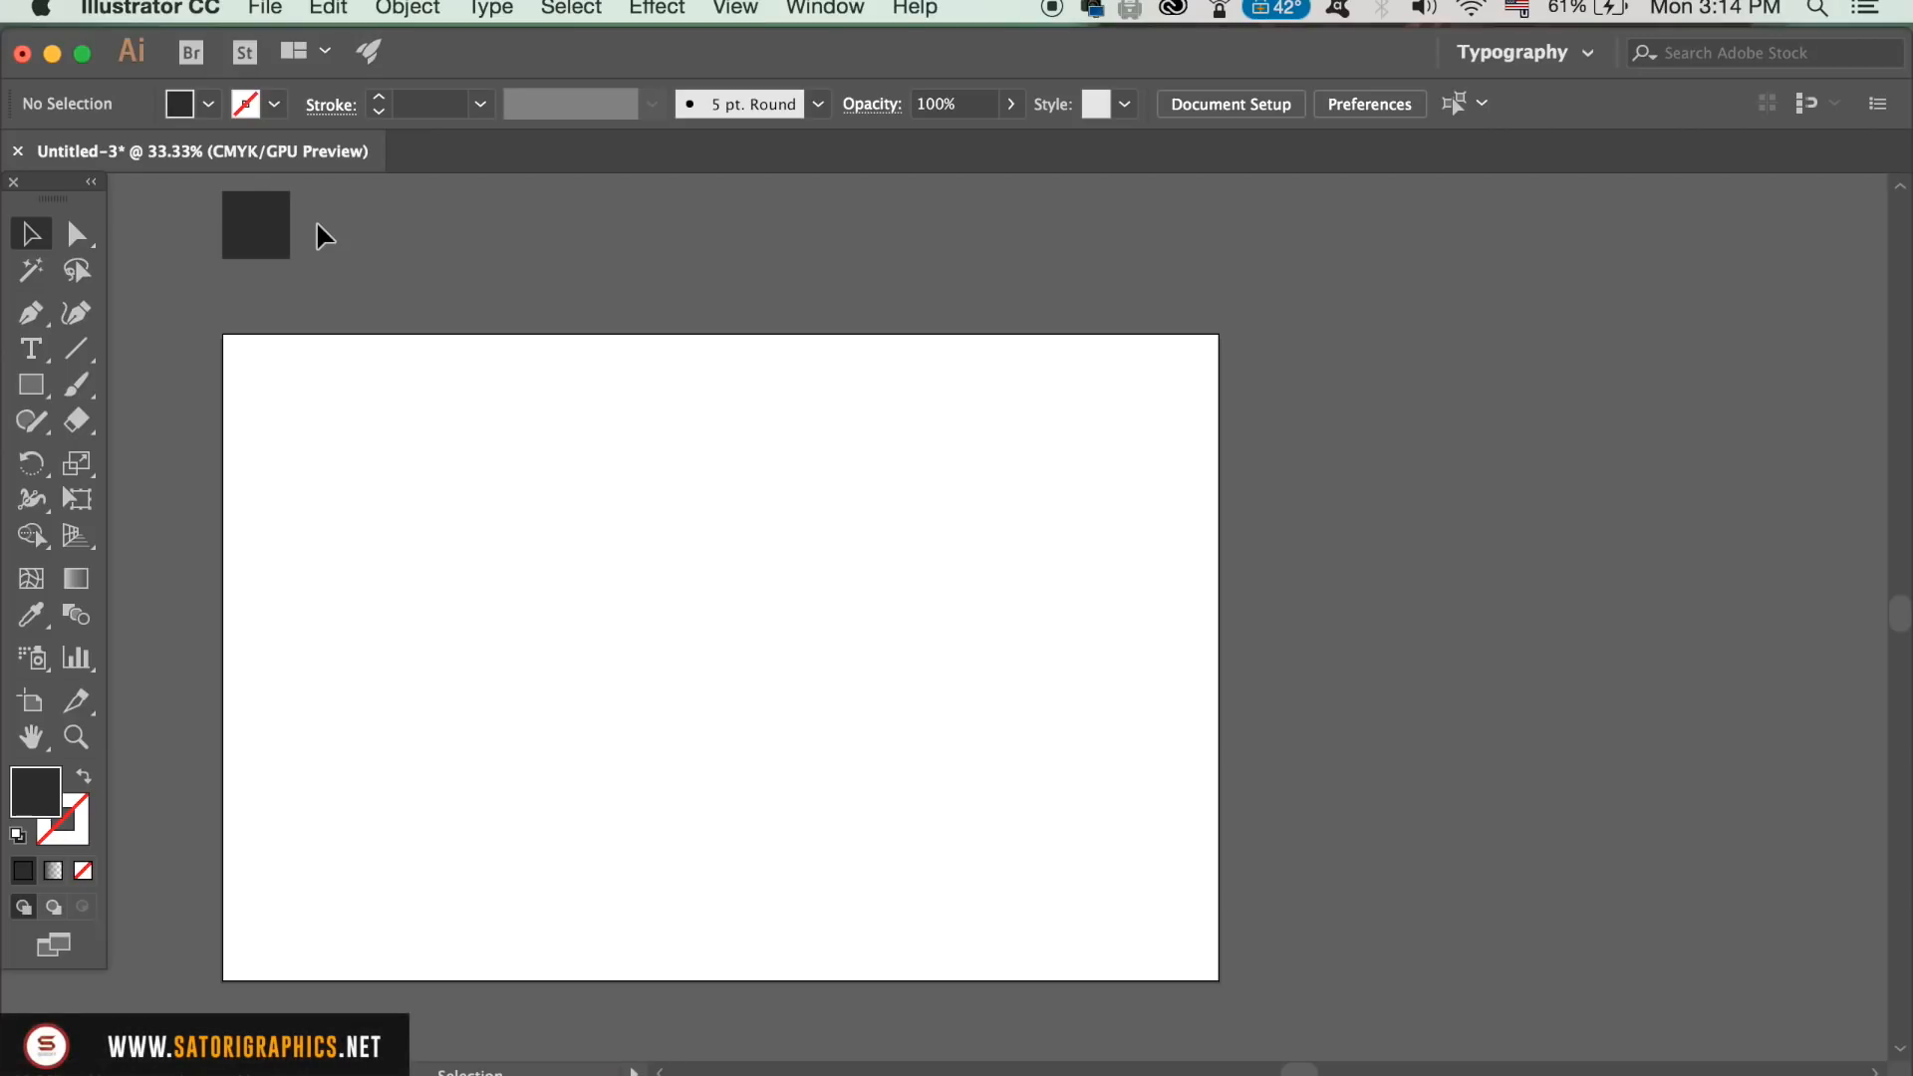
Step: Check the fill colour of the small dark square above the artboard without changing it
click(251, 228)
double_click(40, 807)
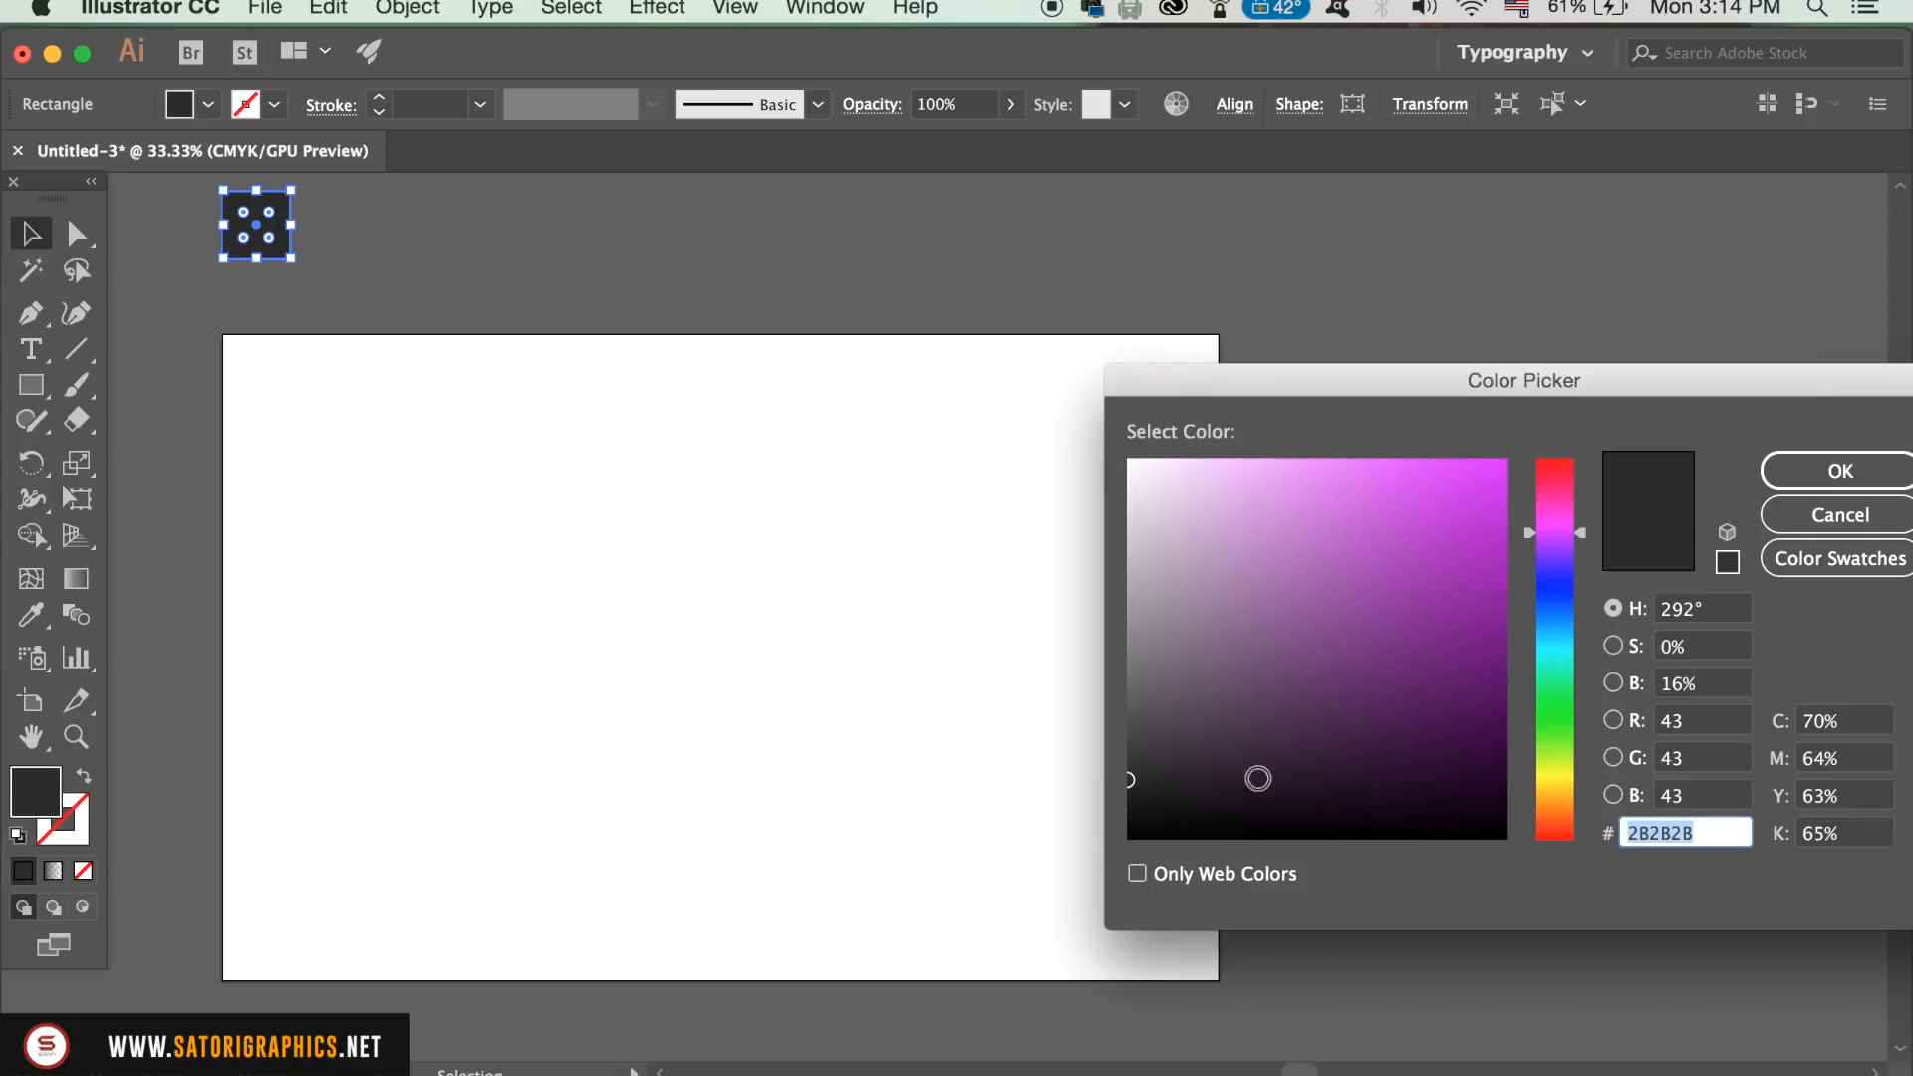
click(1789, 520)
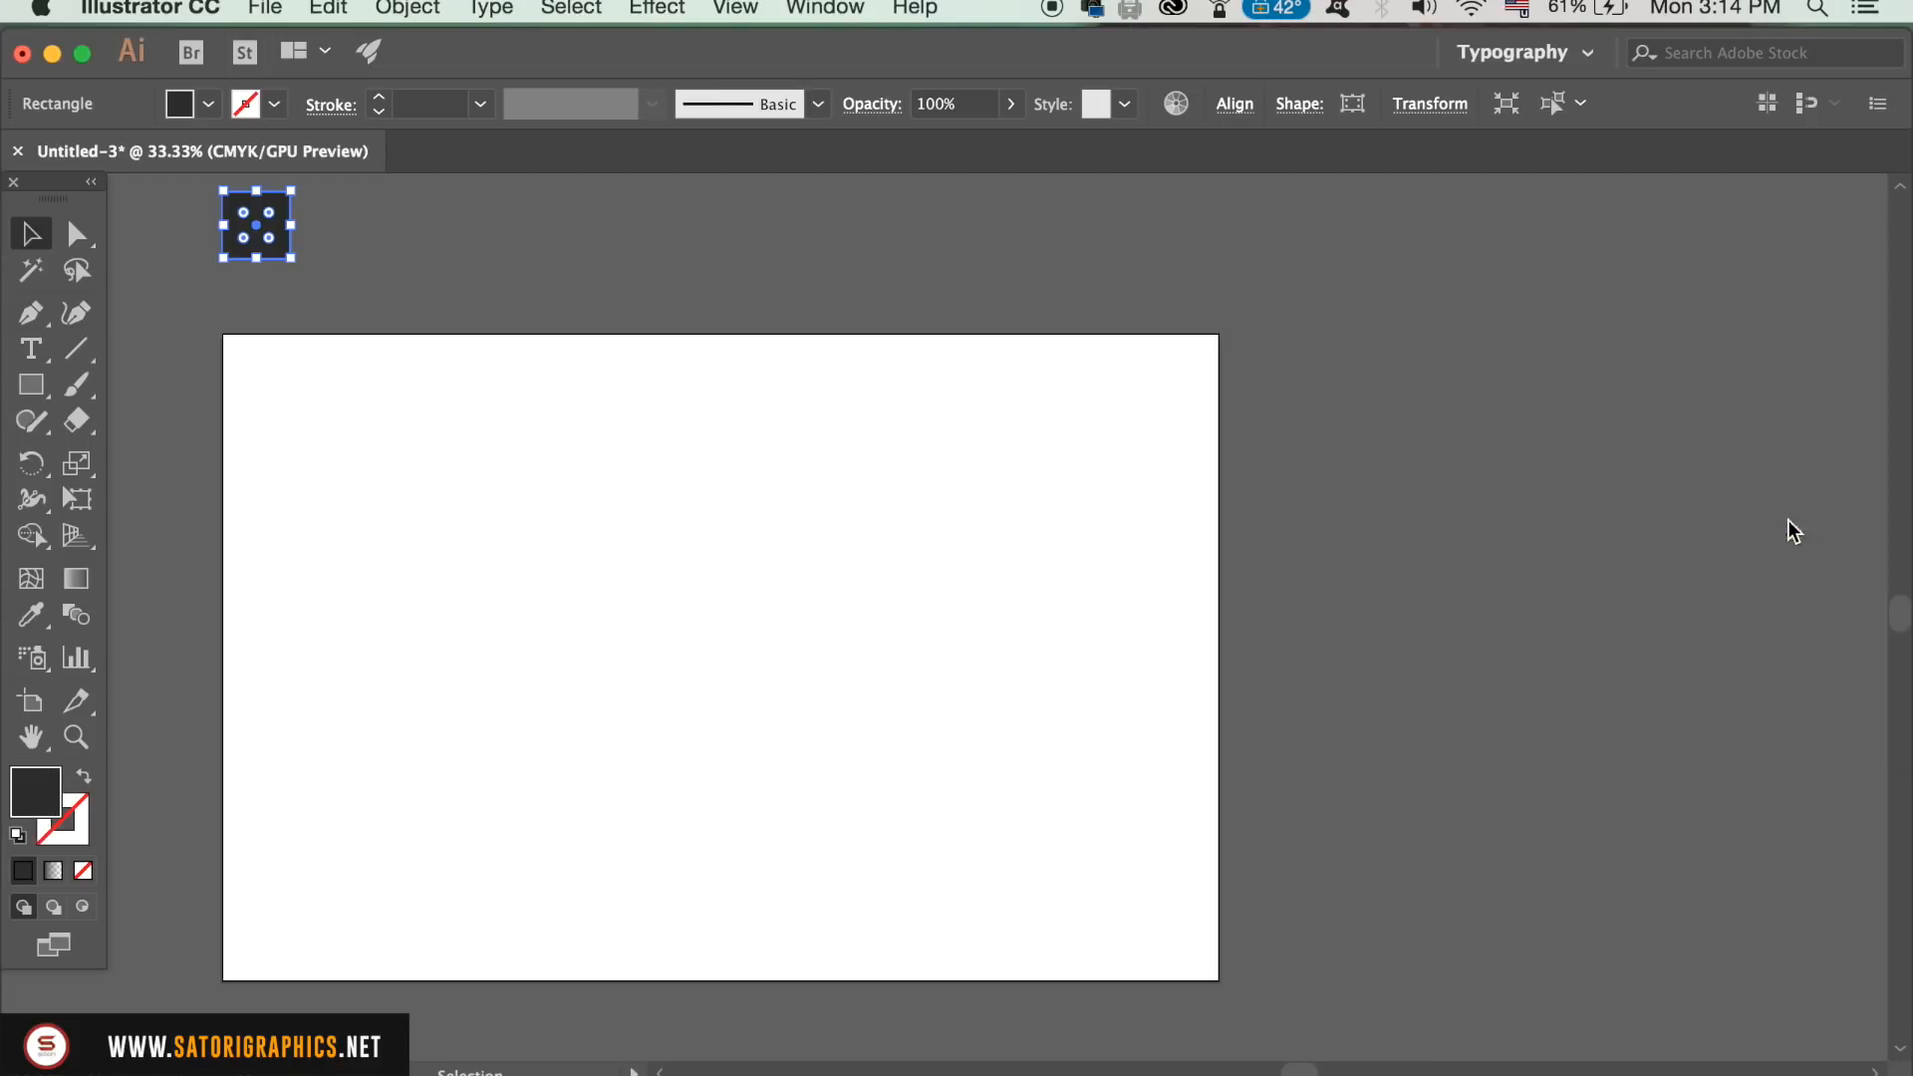
click(375, 235)
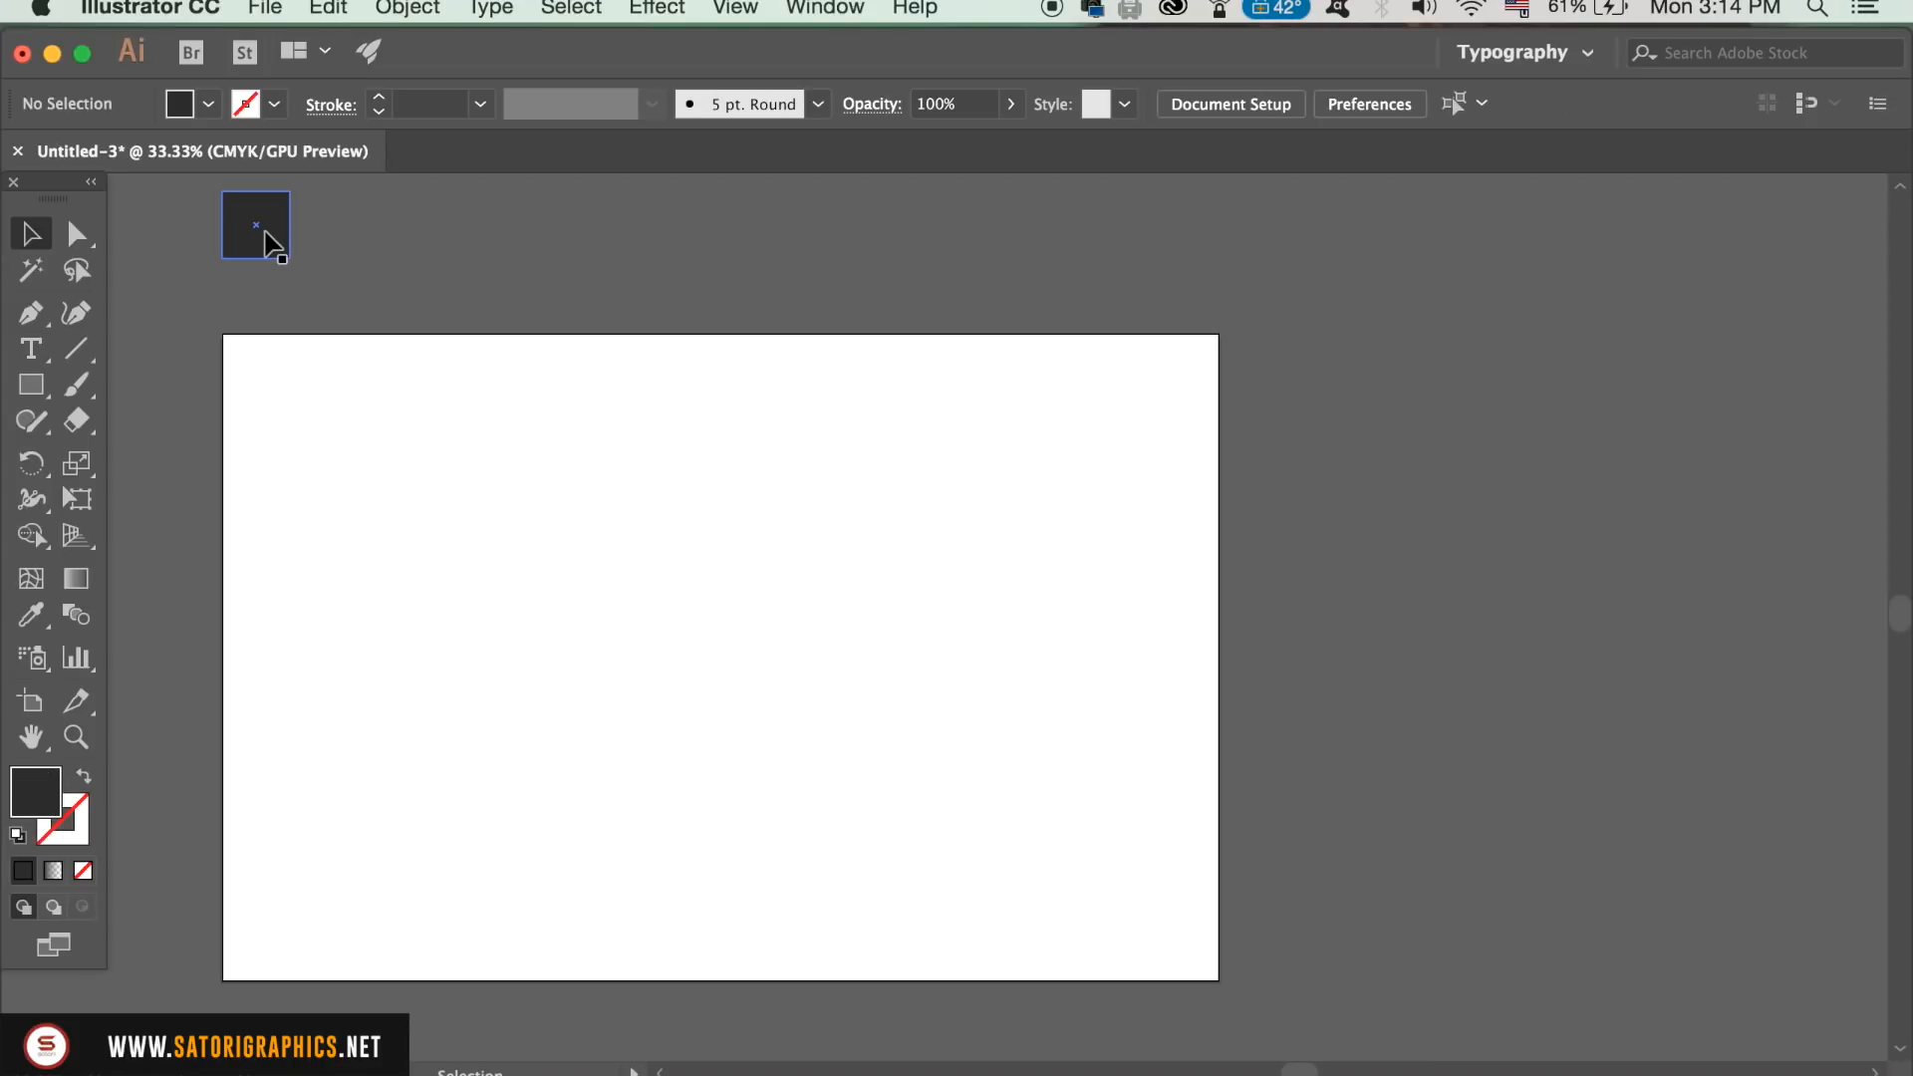
Step: Enlarge the dark grey square to cover the whole artboard and lock it as the background
drag(290, 347, 1217, 978)
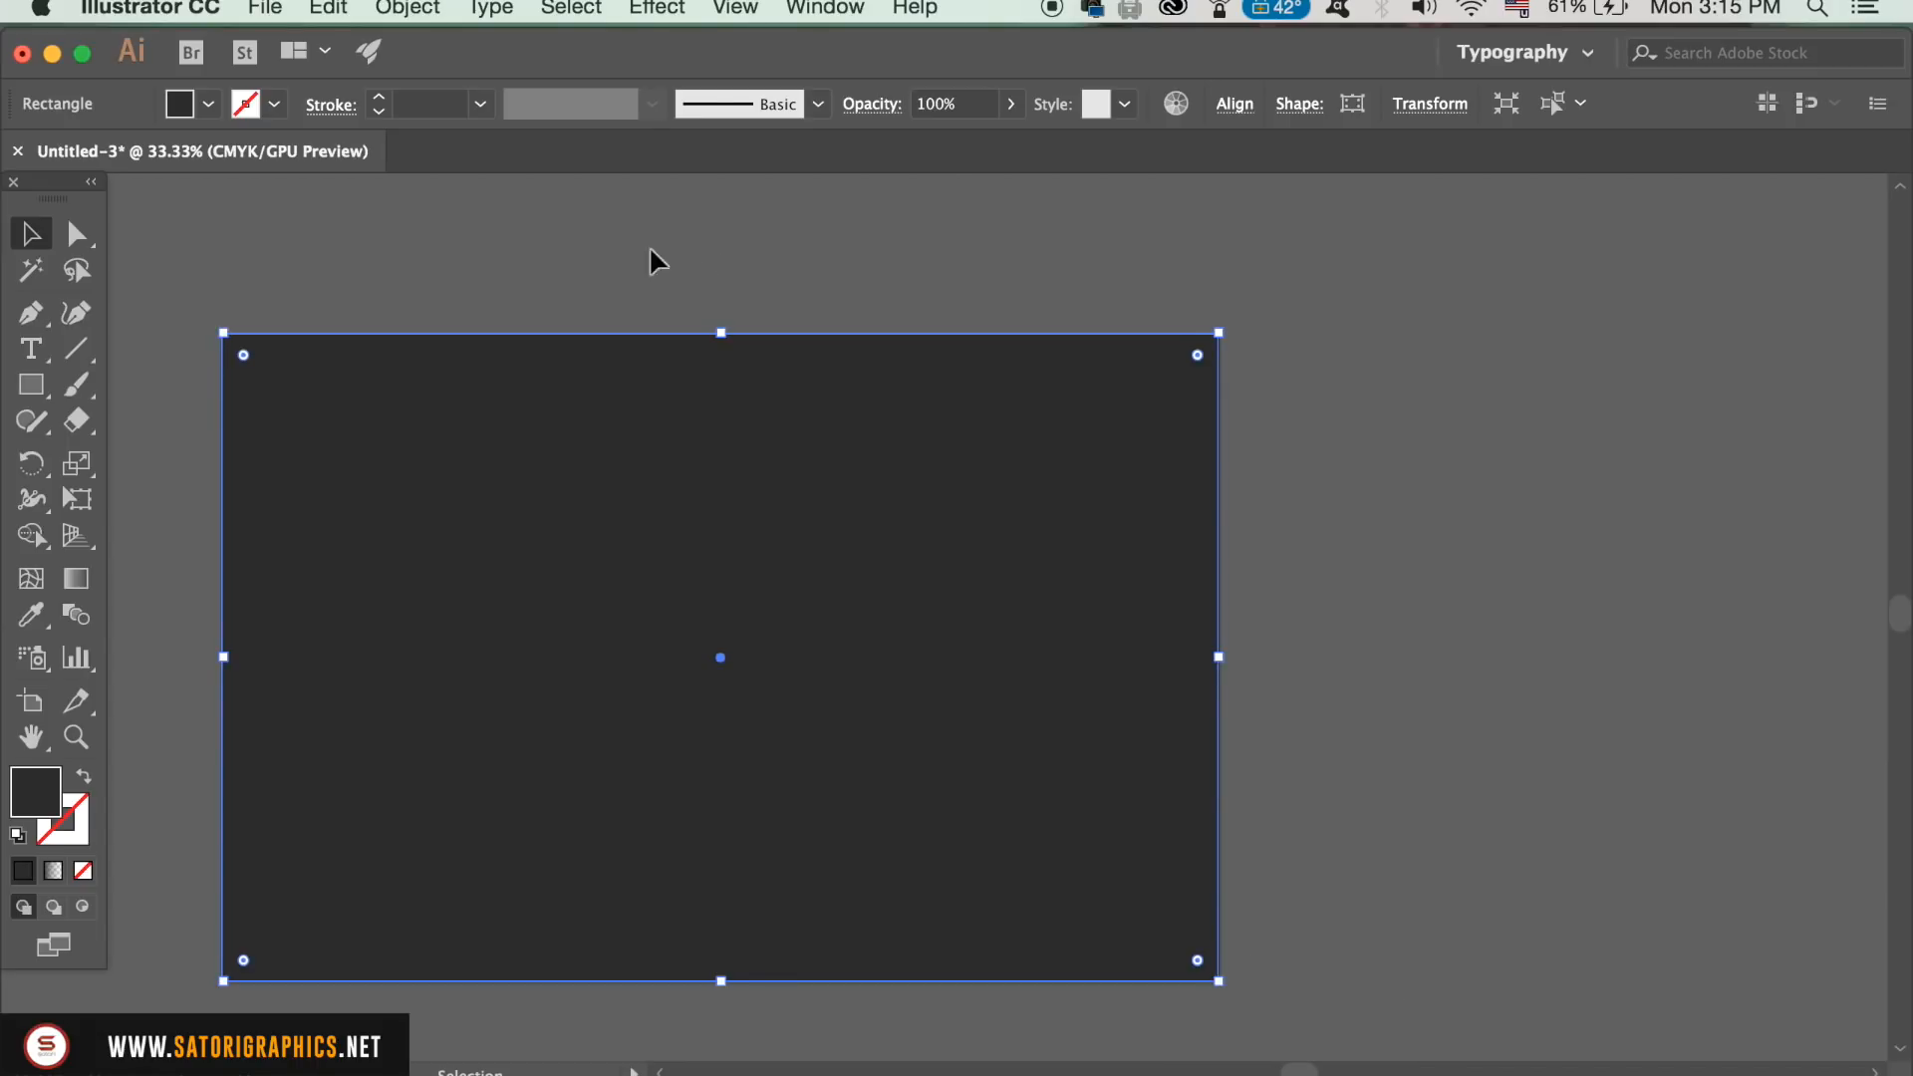
click(399, 6)
mouse_move(499, 176)
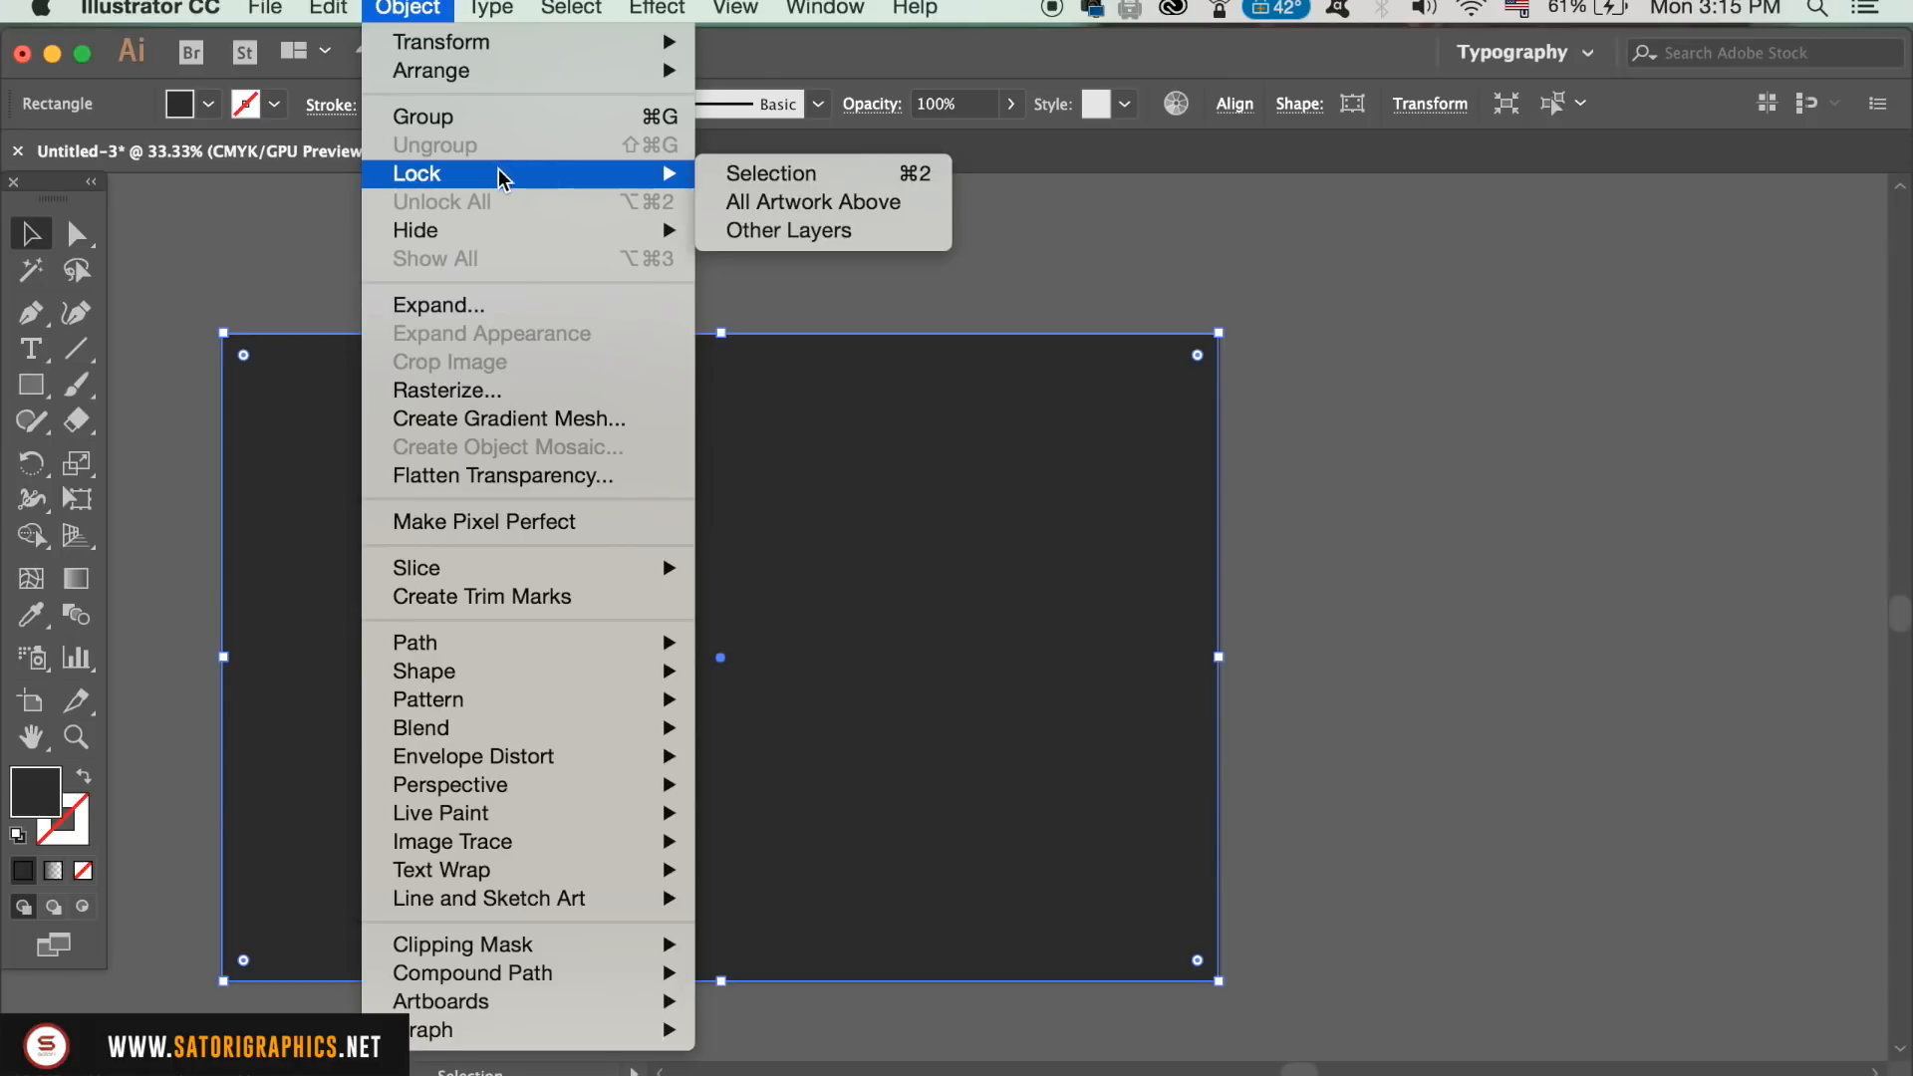
click(855, 176)
Step: Create the black letters AK with the Type tool and place them on the dark background
key(t)
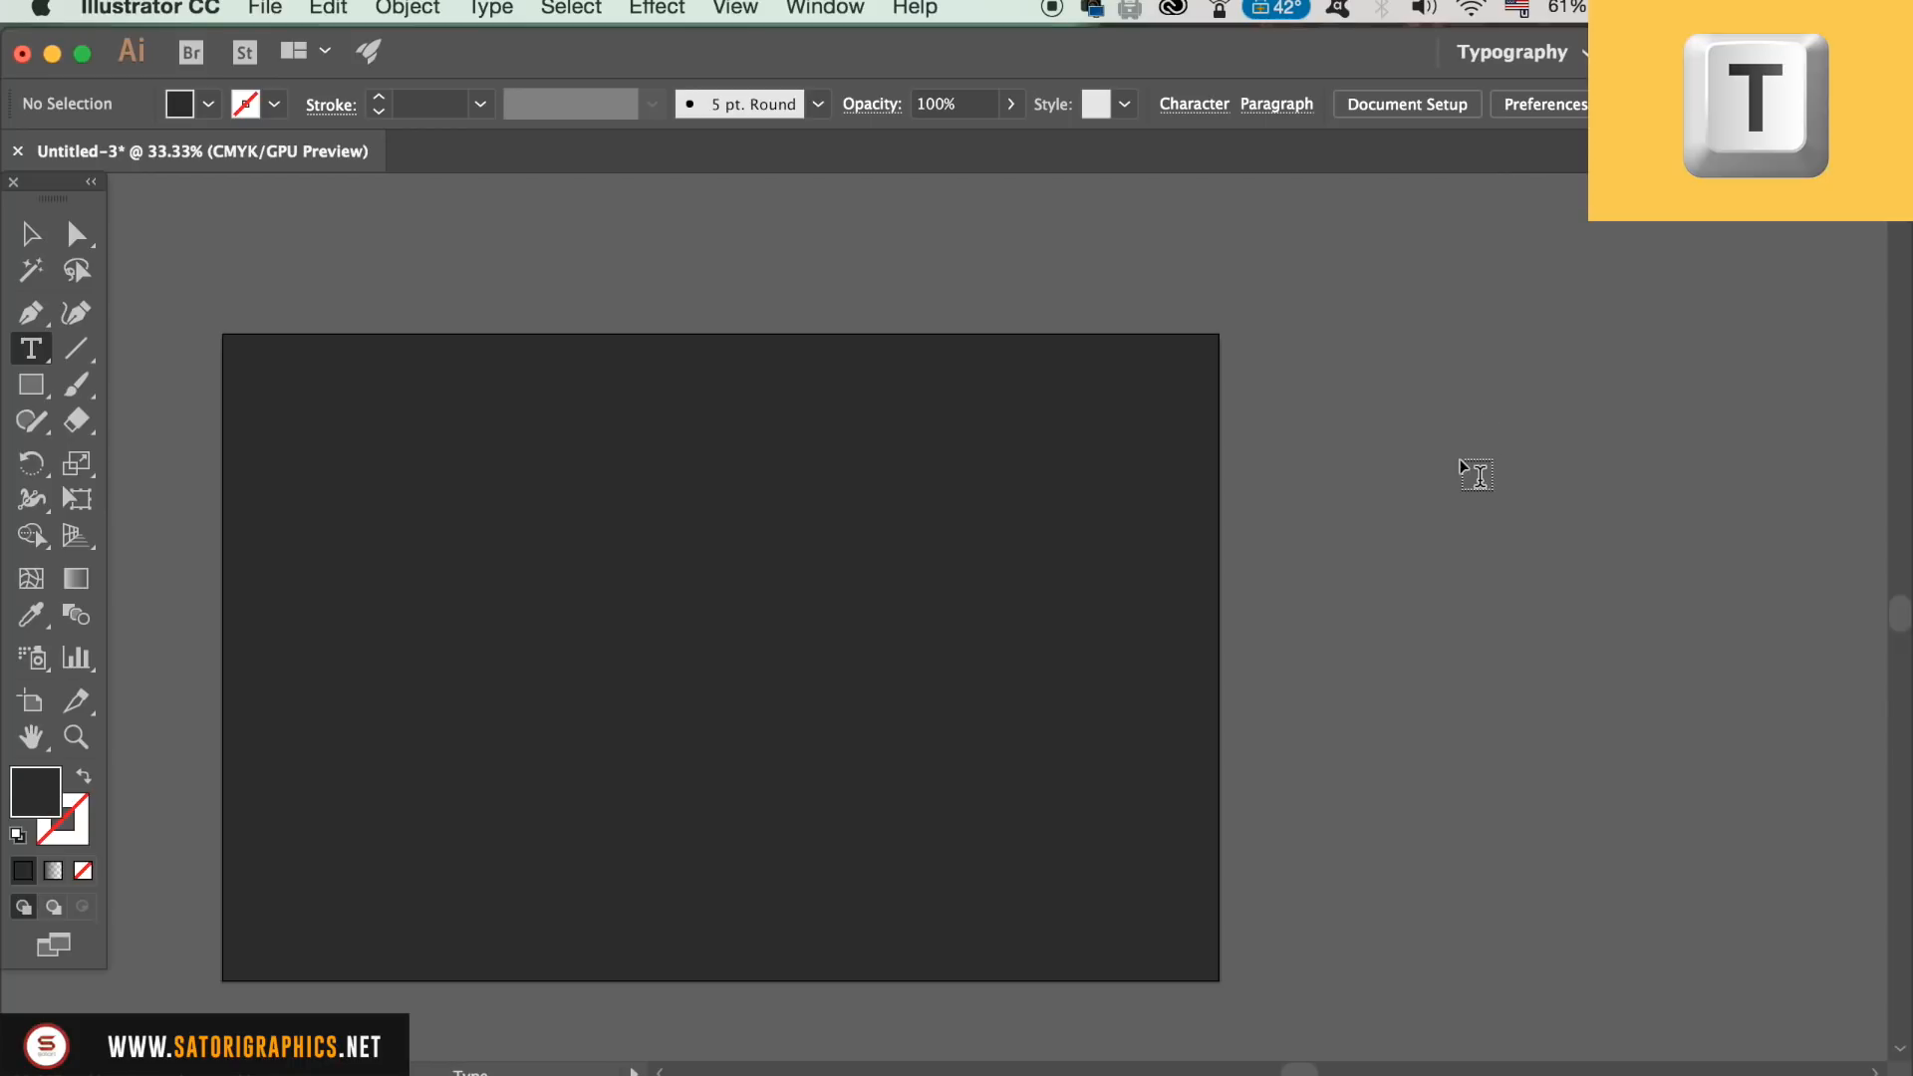
click(1461, 458)
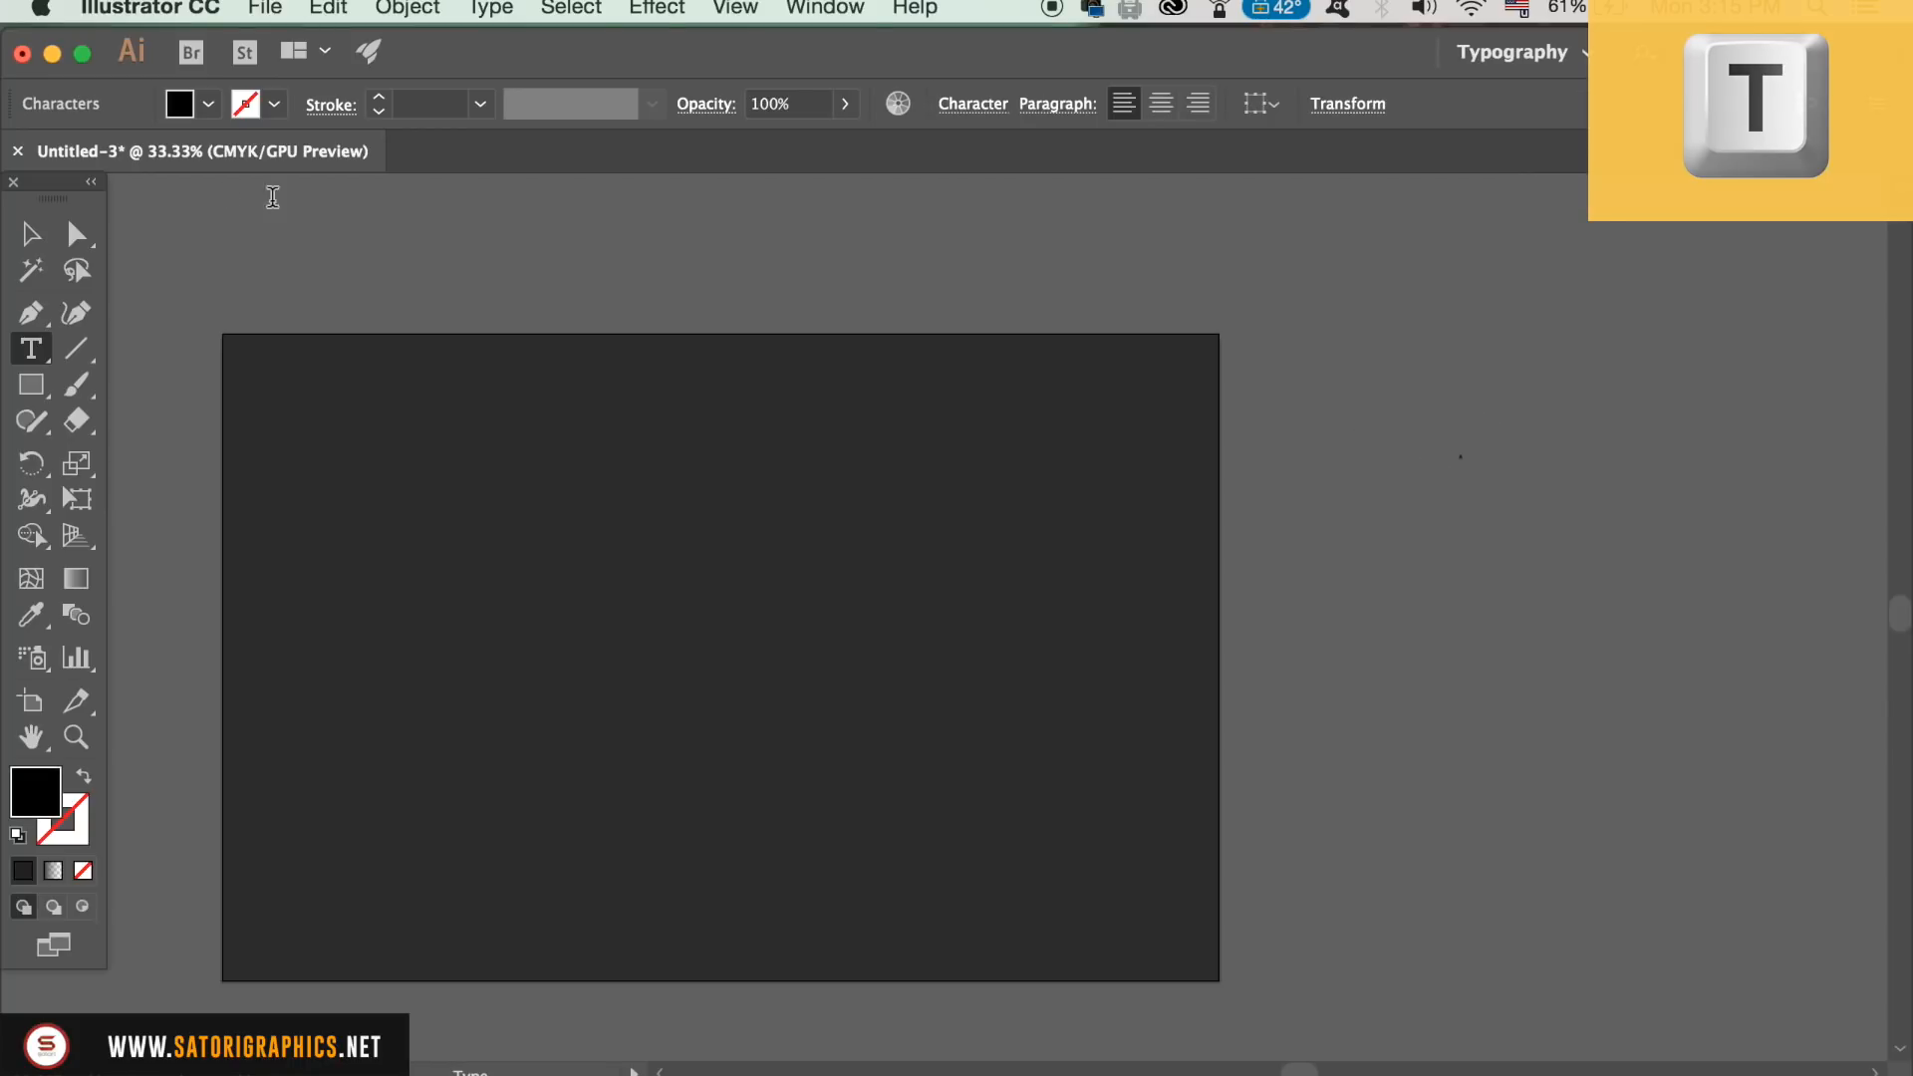
click(30, 233)
drag(1441, 481, 1331, 792)
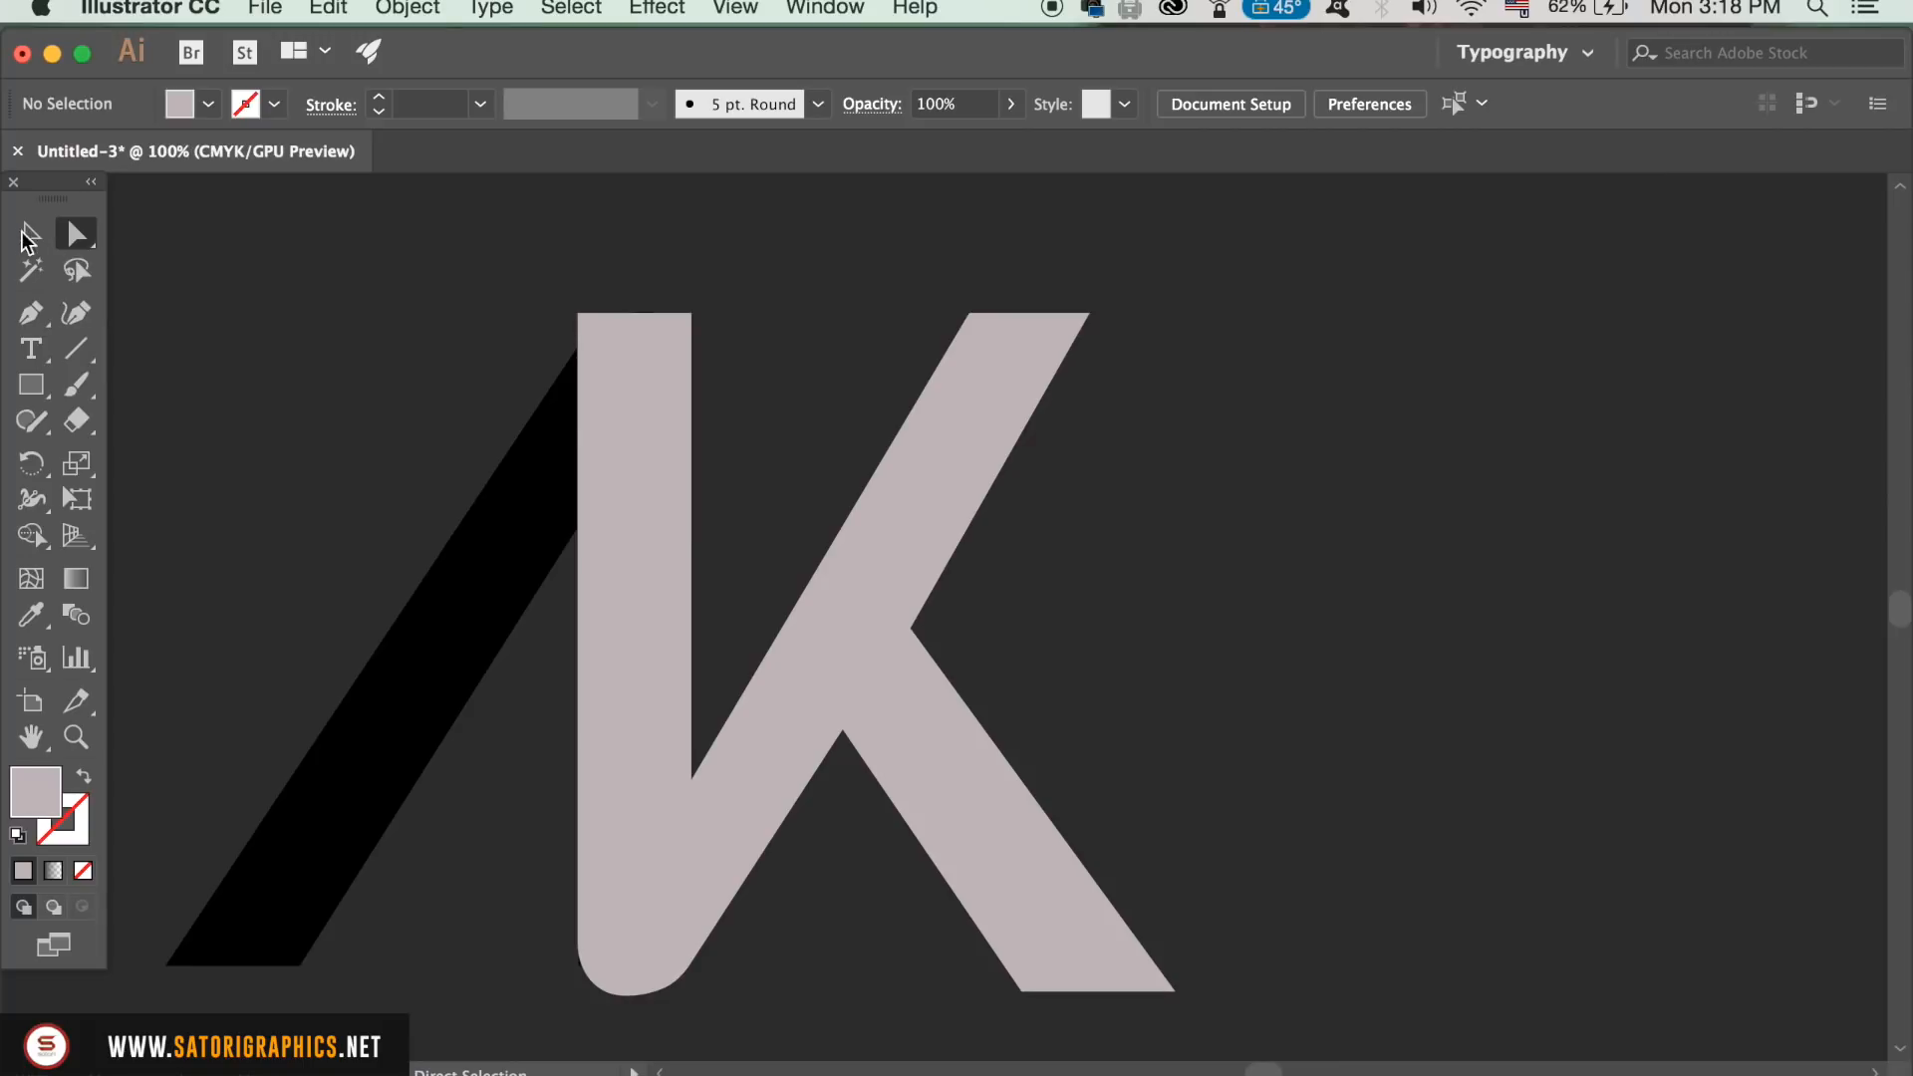
click(27, 239)
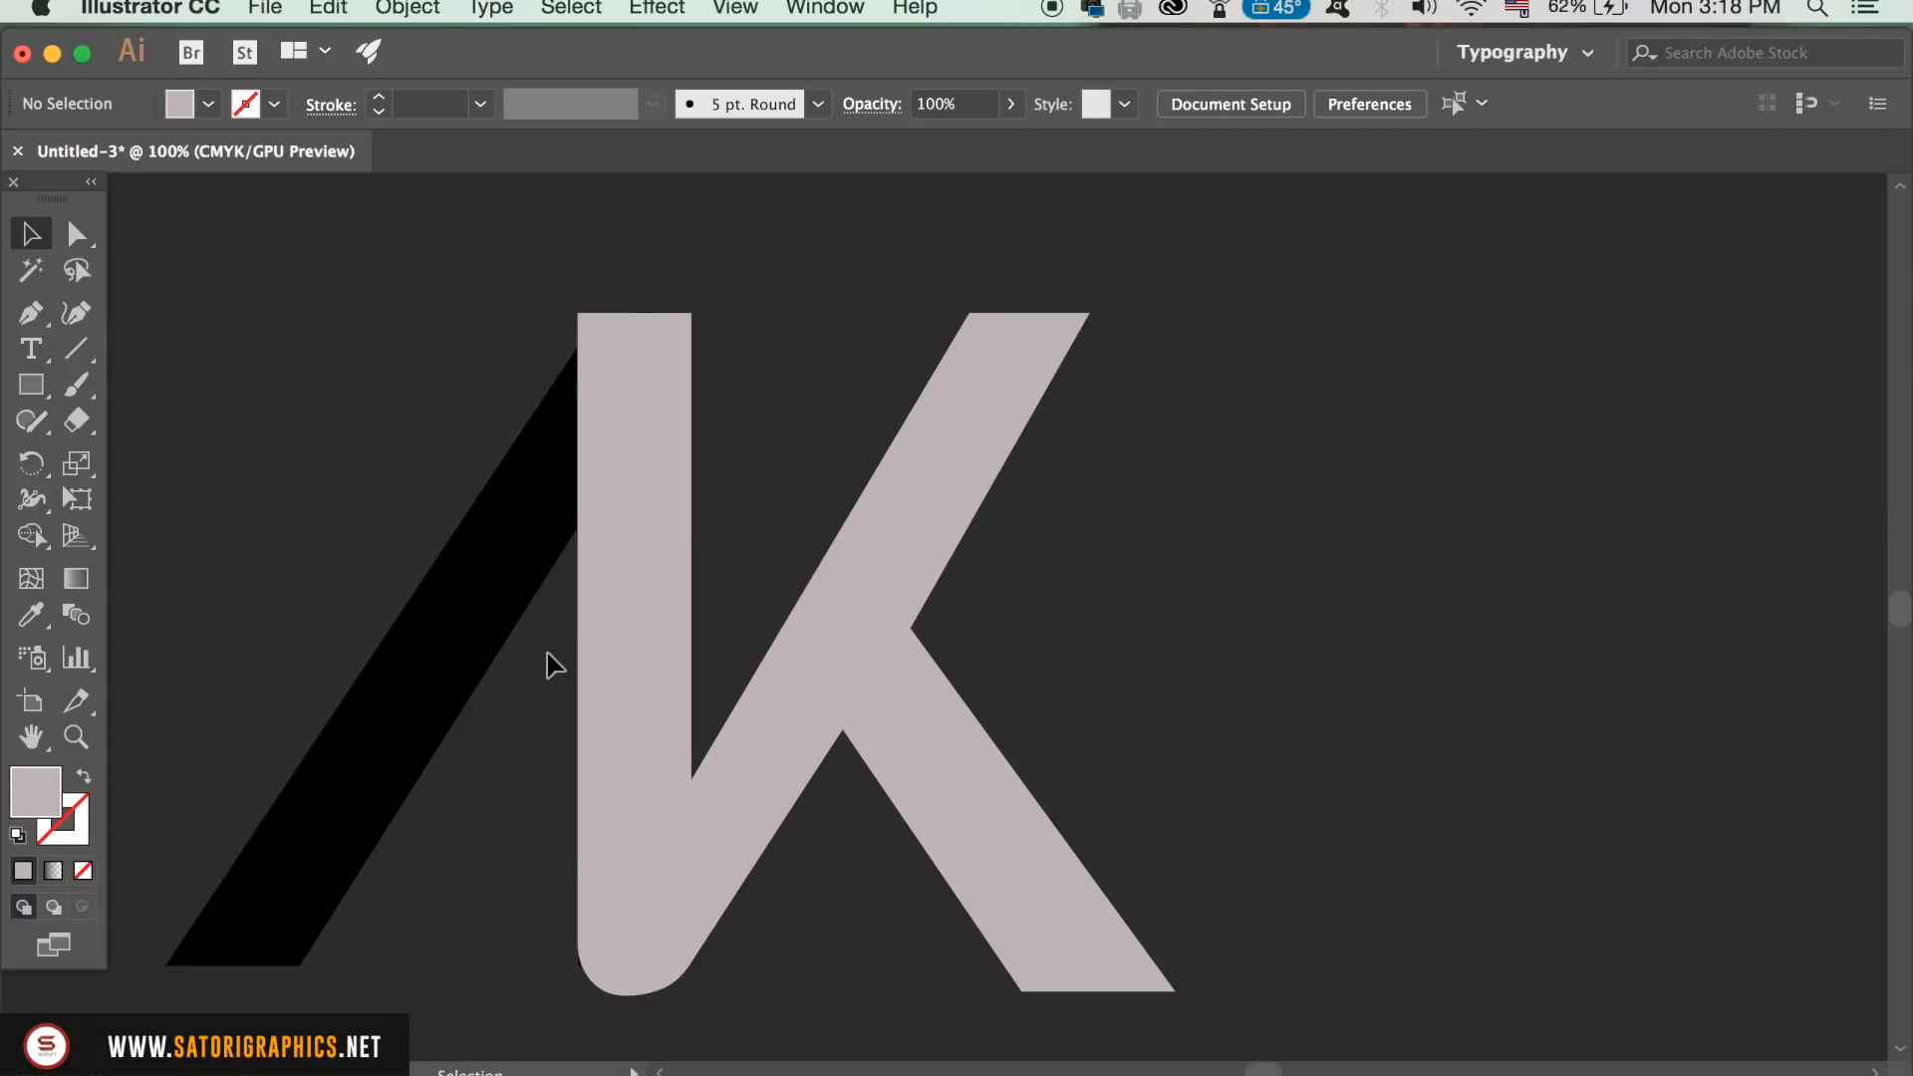
Step: Begin a Pen path where the A's stem meets the K's lower edge and run it around beneath the K's rounded base
click(495, 653)
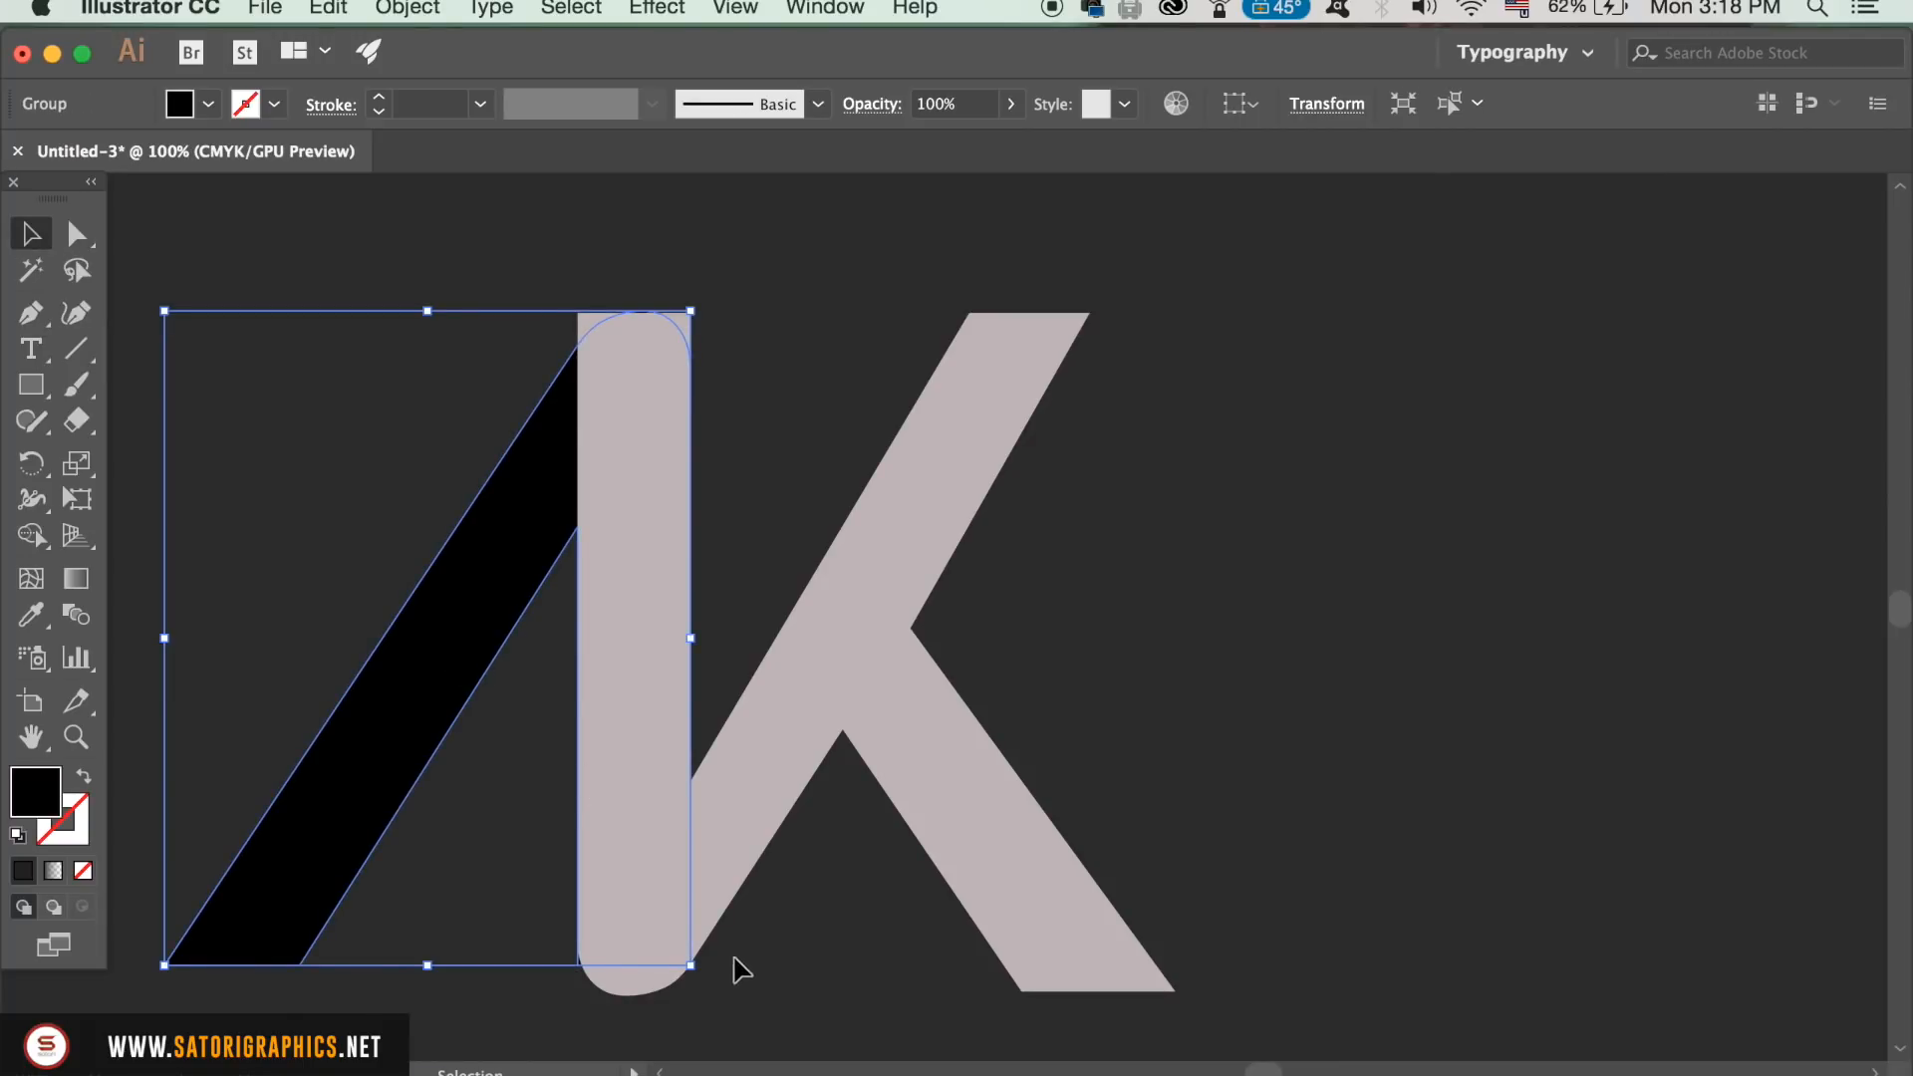
key(super+equal)
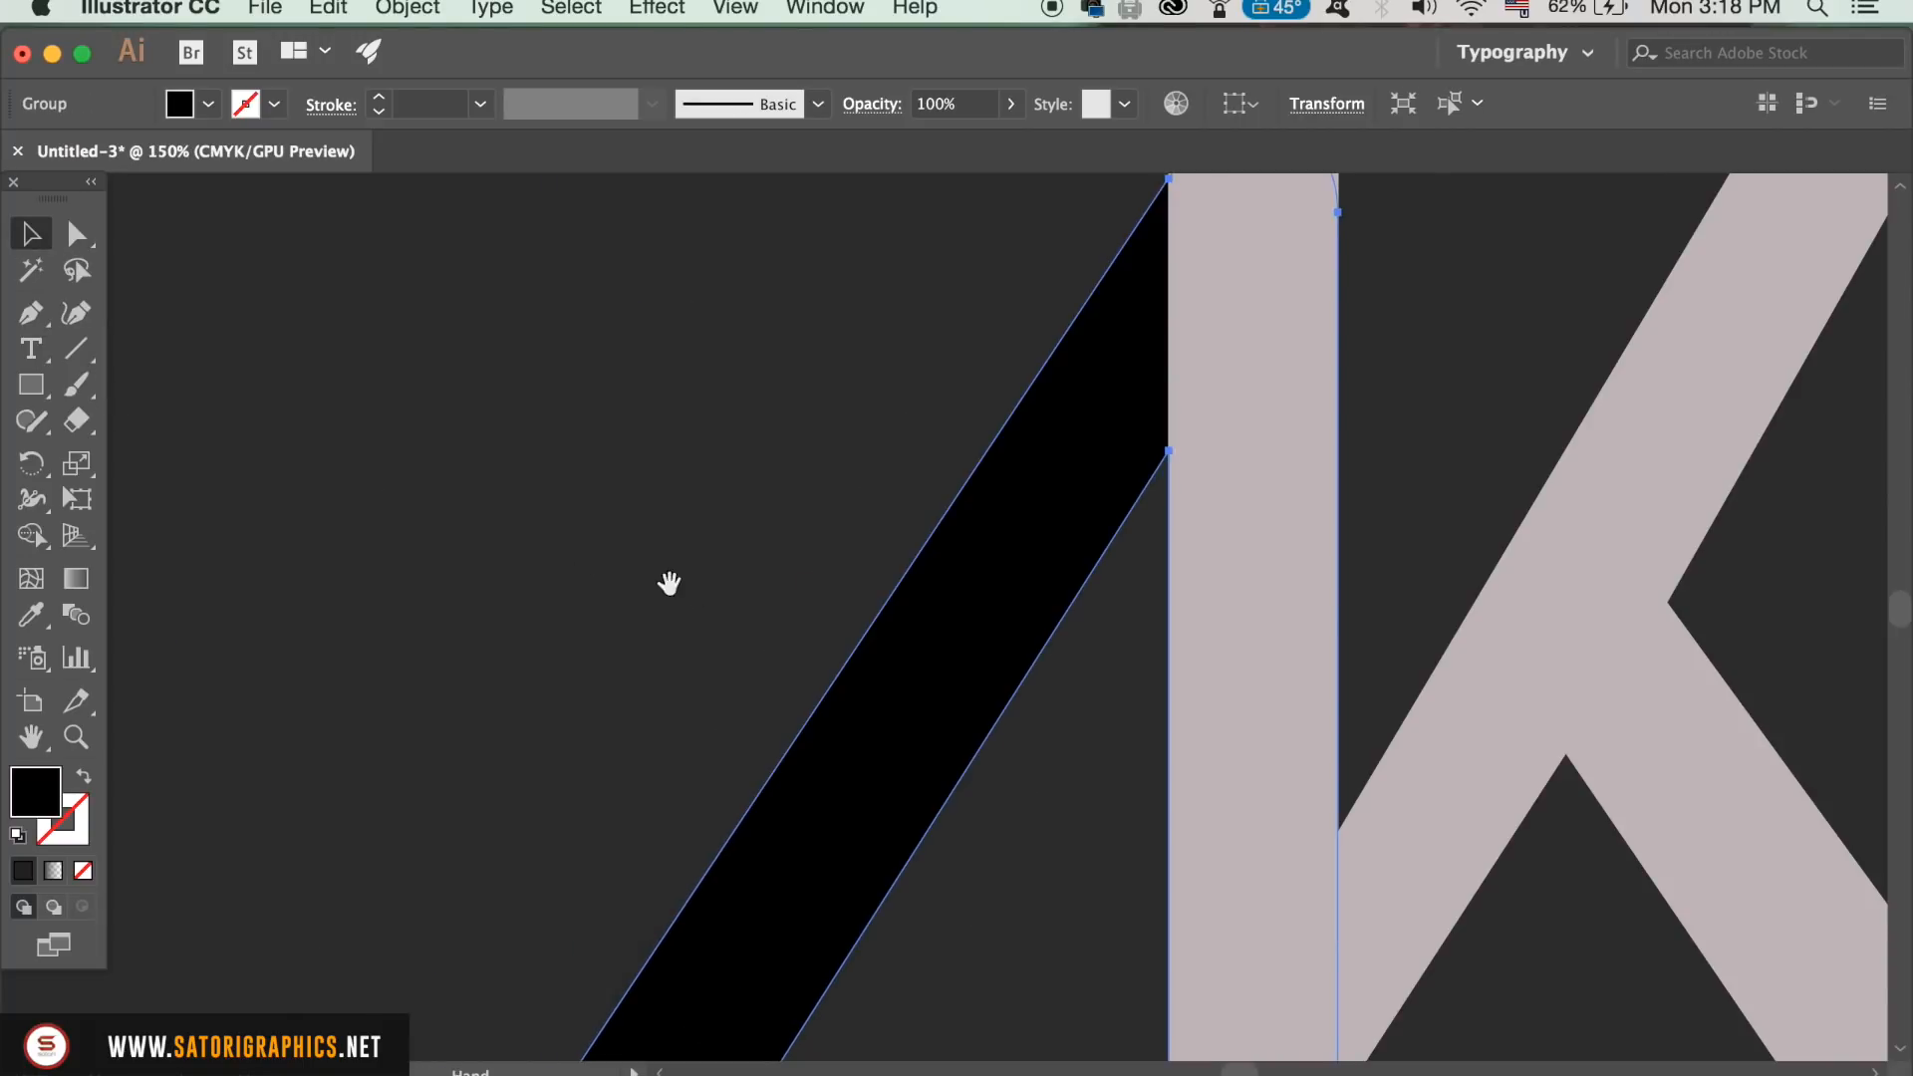
drag(720, 614, 375, 325)
drag(1148, 727, 946, 842)
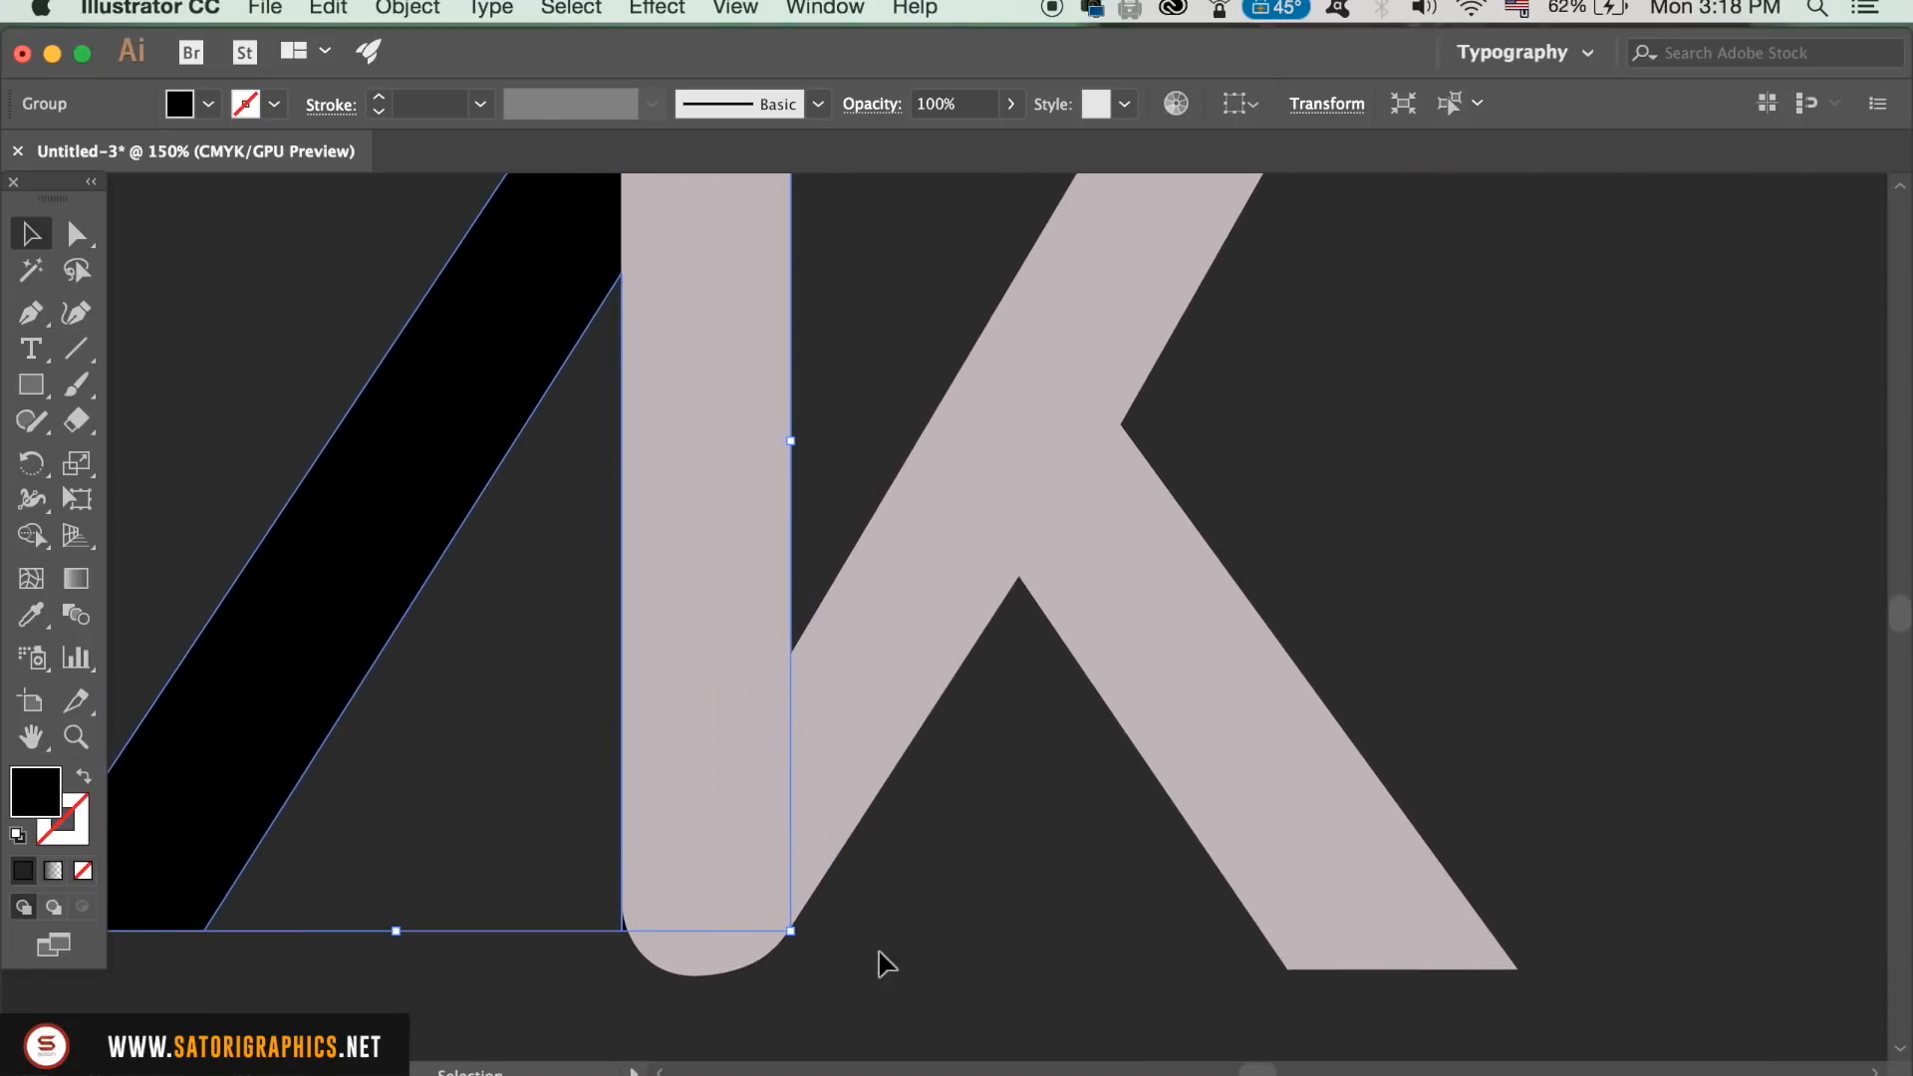
click(952, 942)
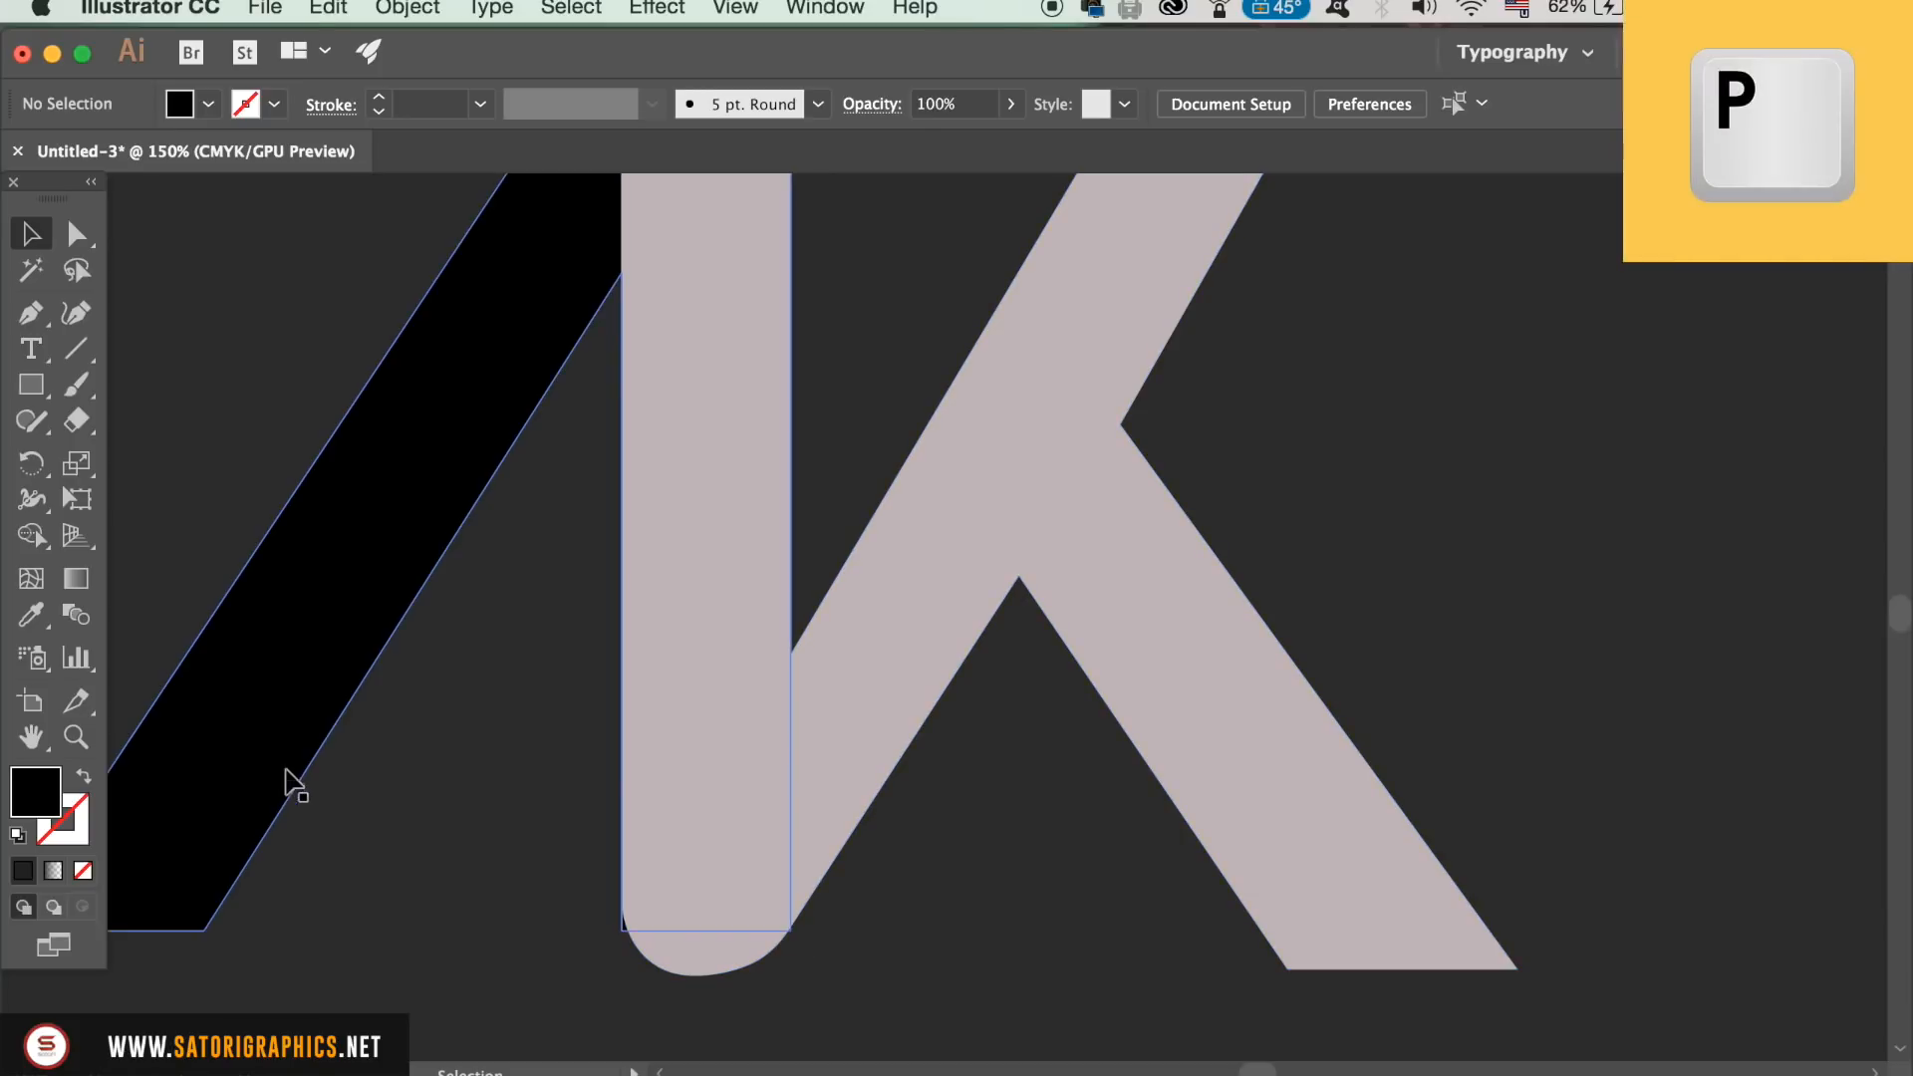
key(p)
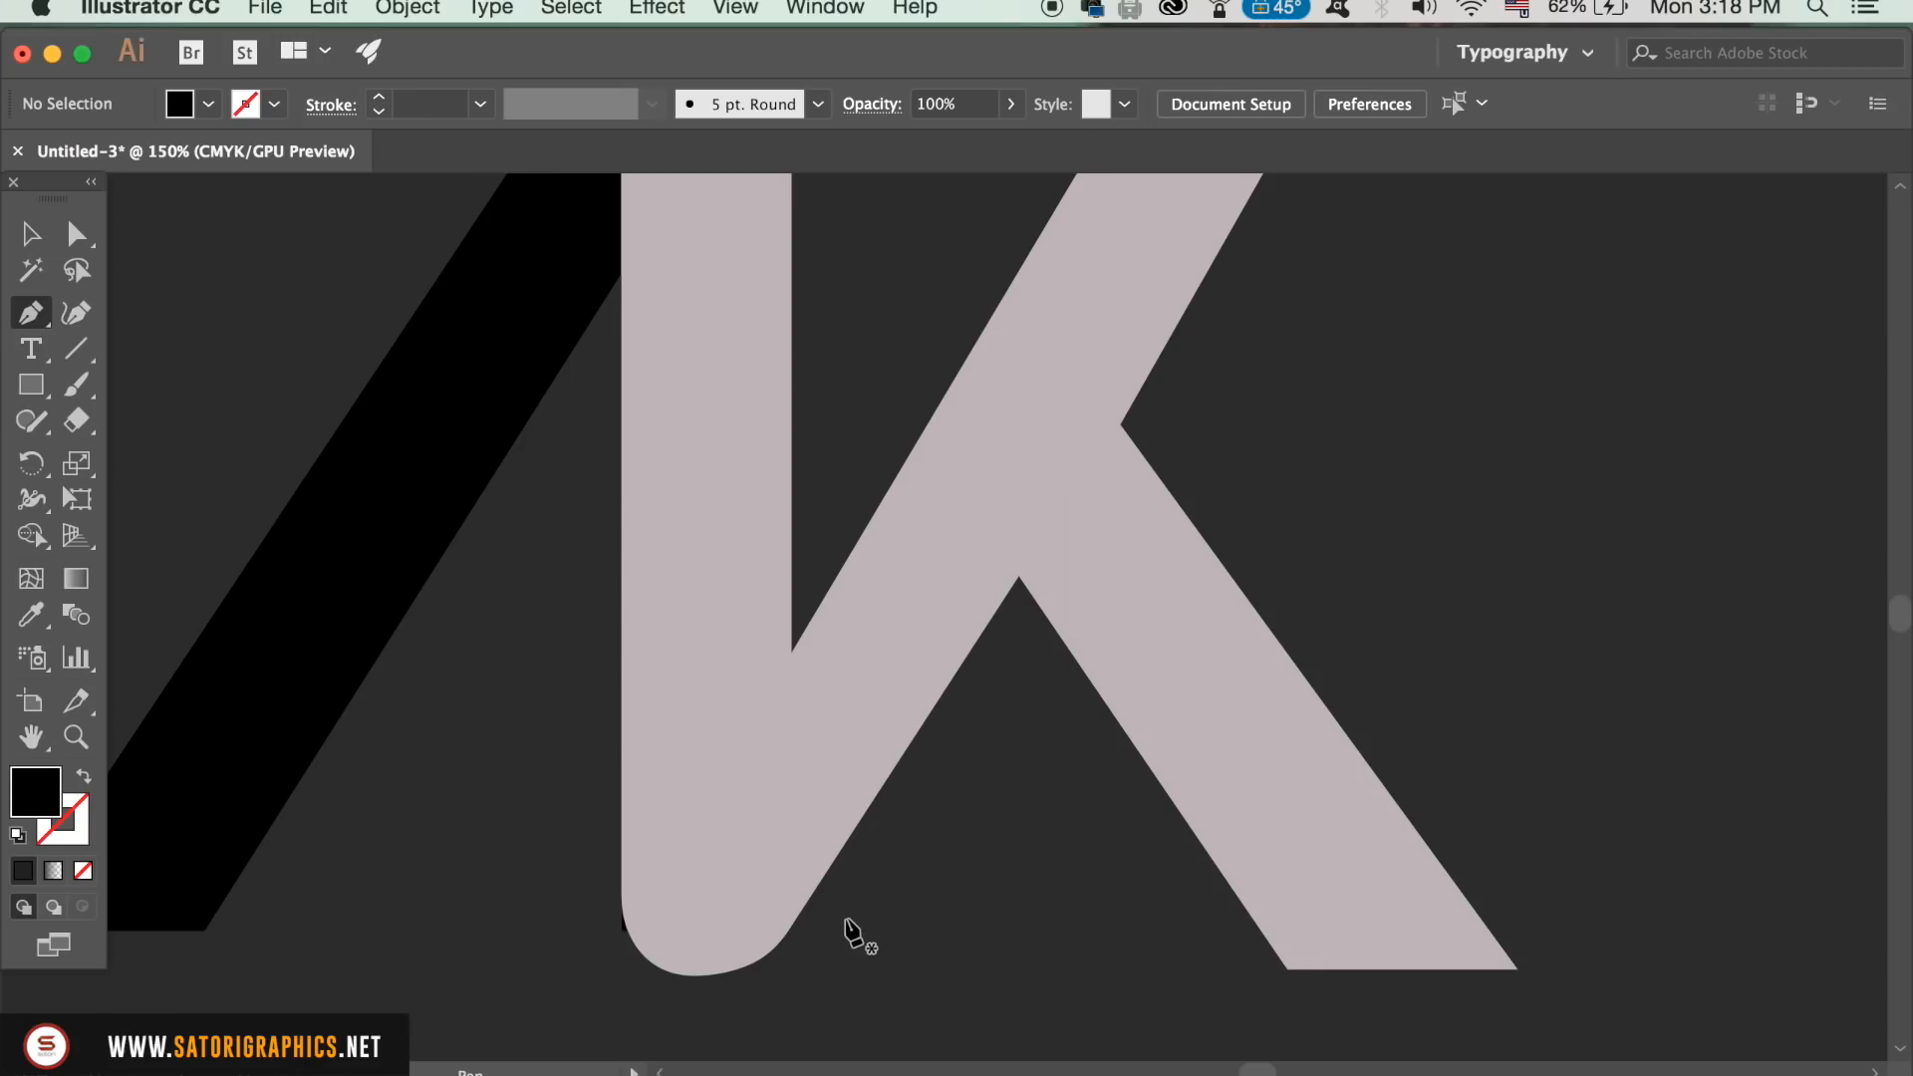
click(790, 928)
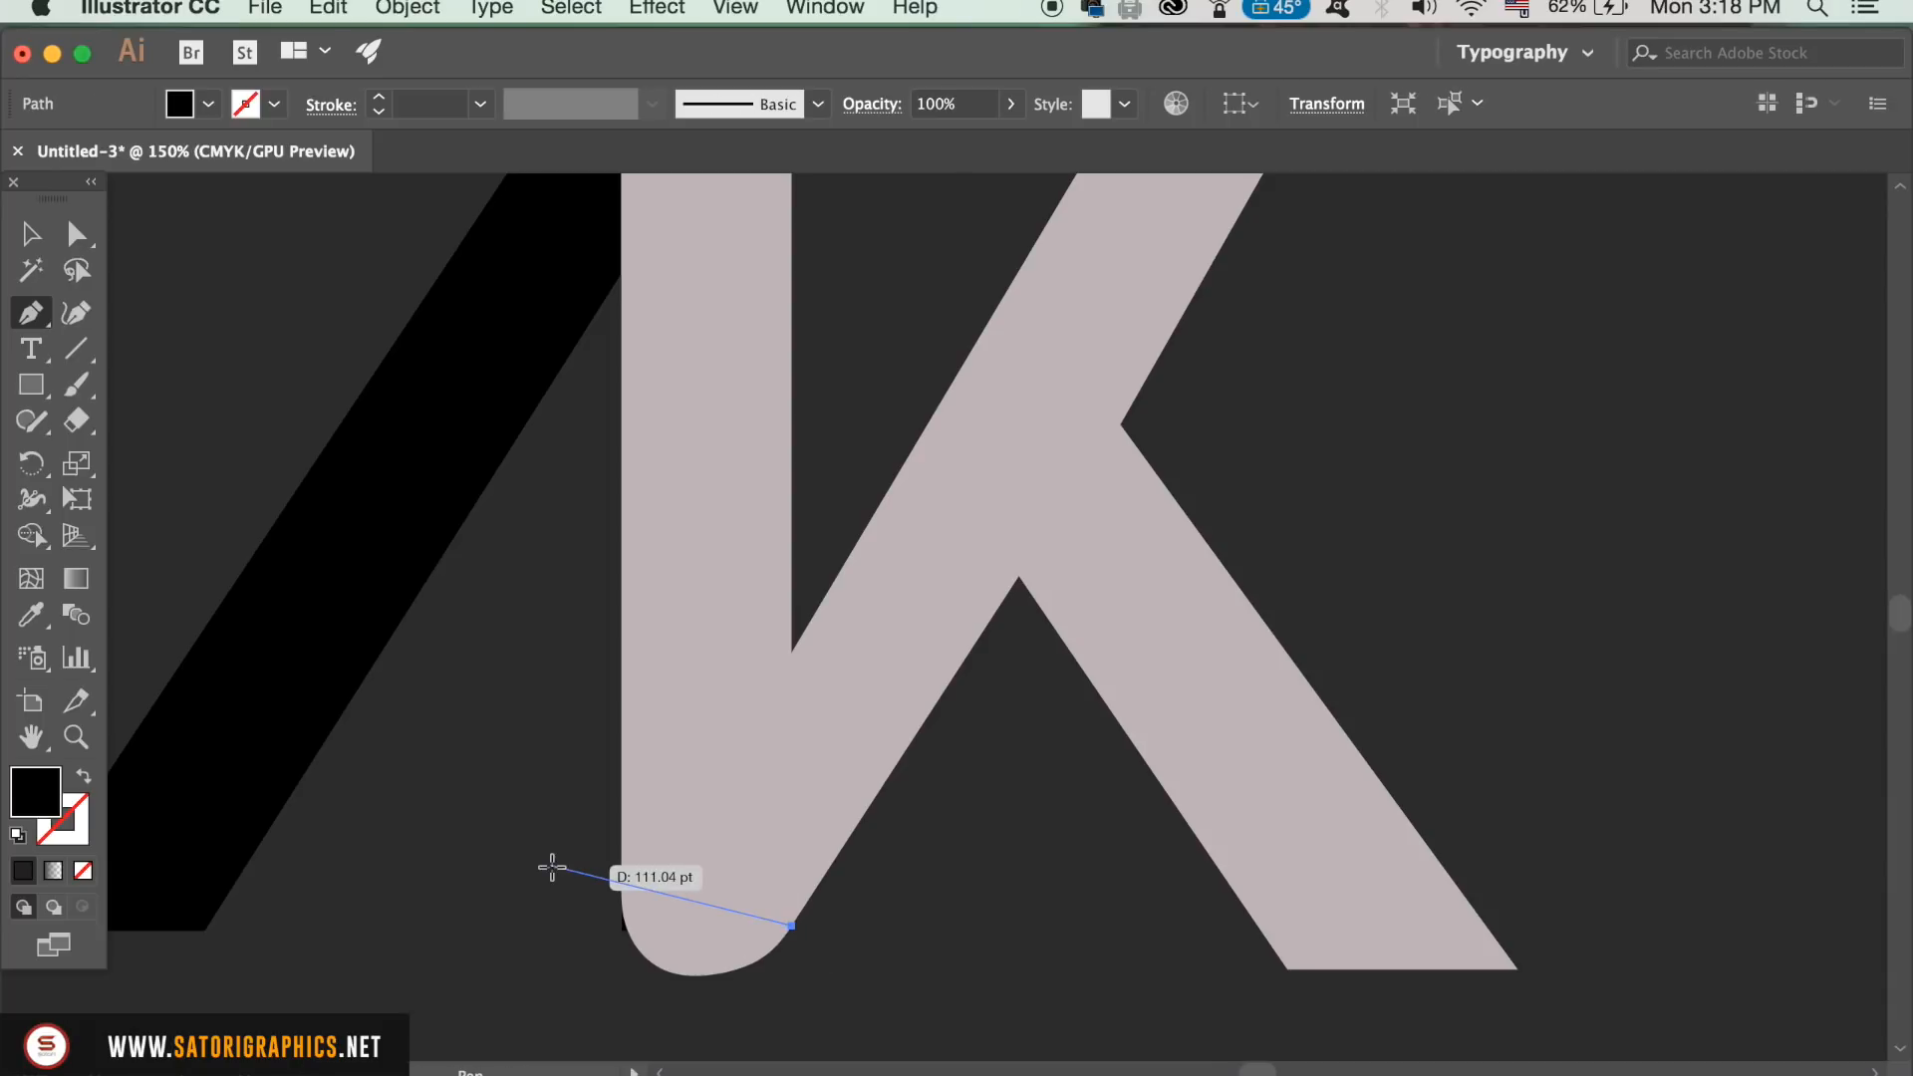
click(833, 1003)
click(527, 1003)
click(437, 829)
Step: Continue the path above and around the K's vertical stem, then close it at the starting point, leaving the diagonal strokes outside
key(super+minus)
scroll(439, 828, up, 3)
scroll(438, 827, right, 3)
click(717, 215)
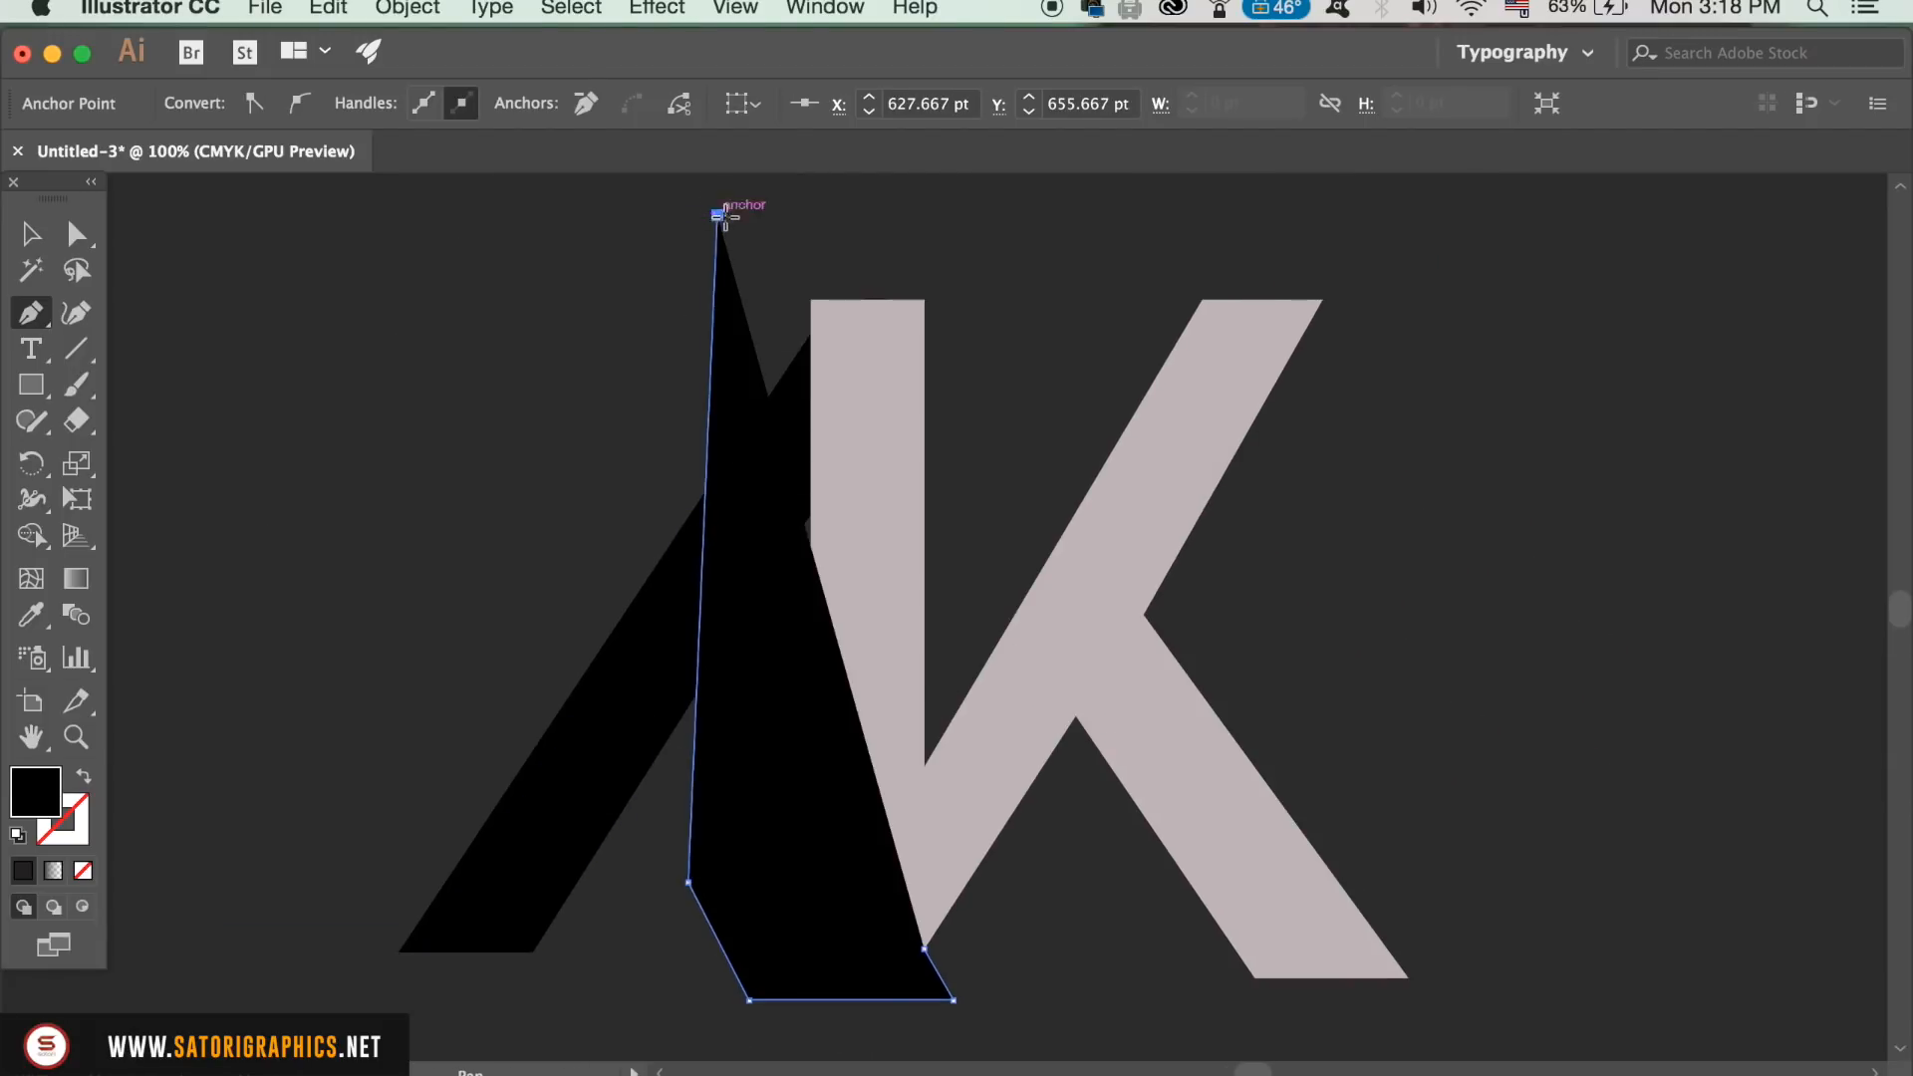
click(1024, 227)
click(951, 636)
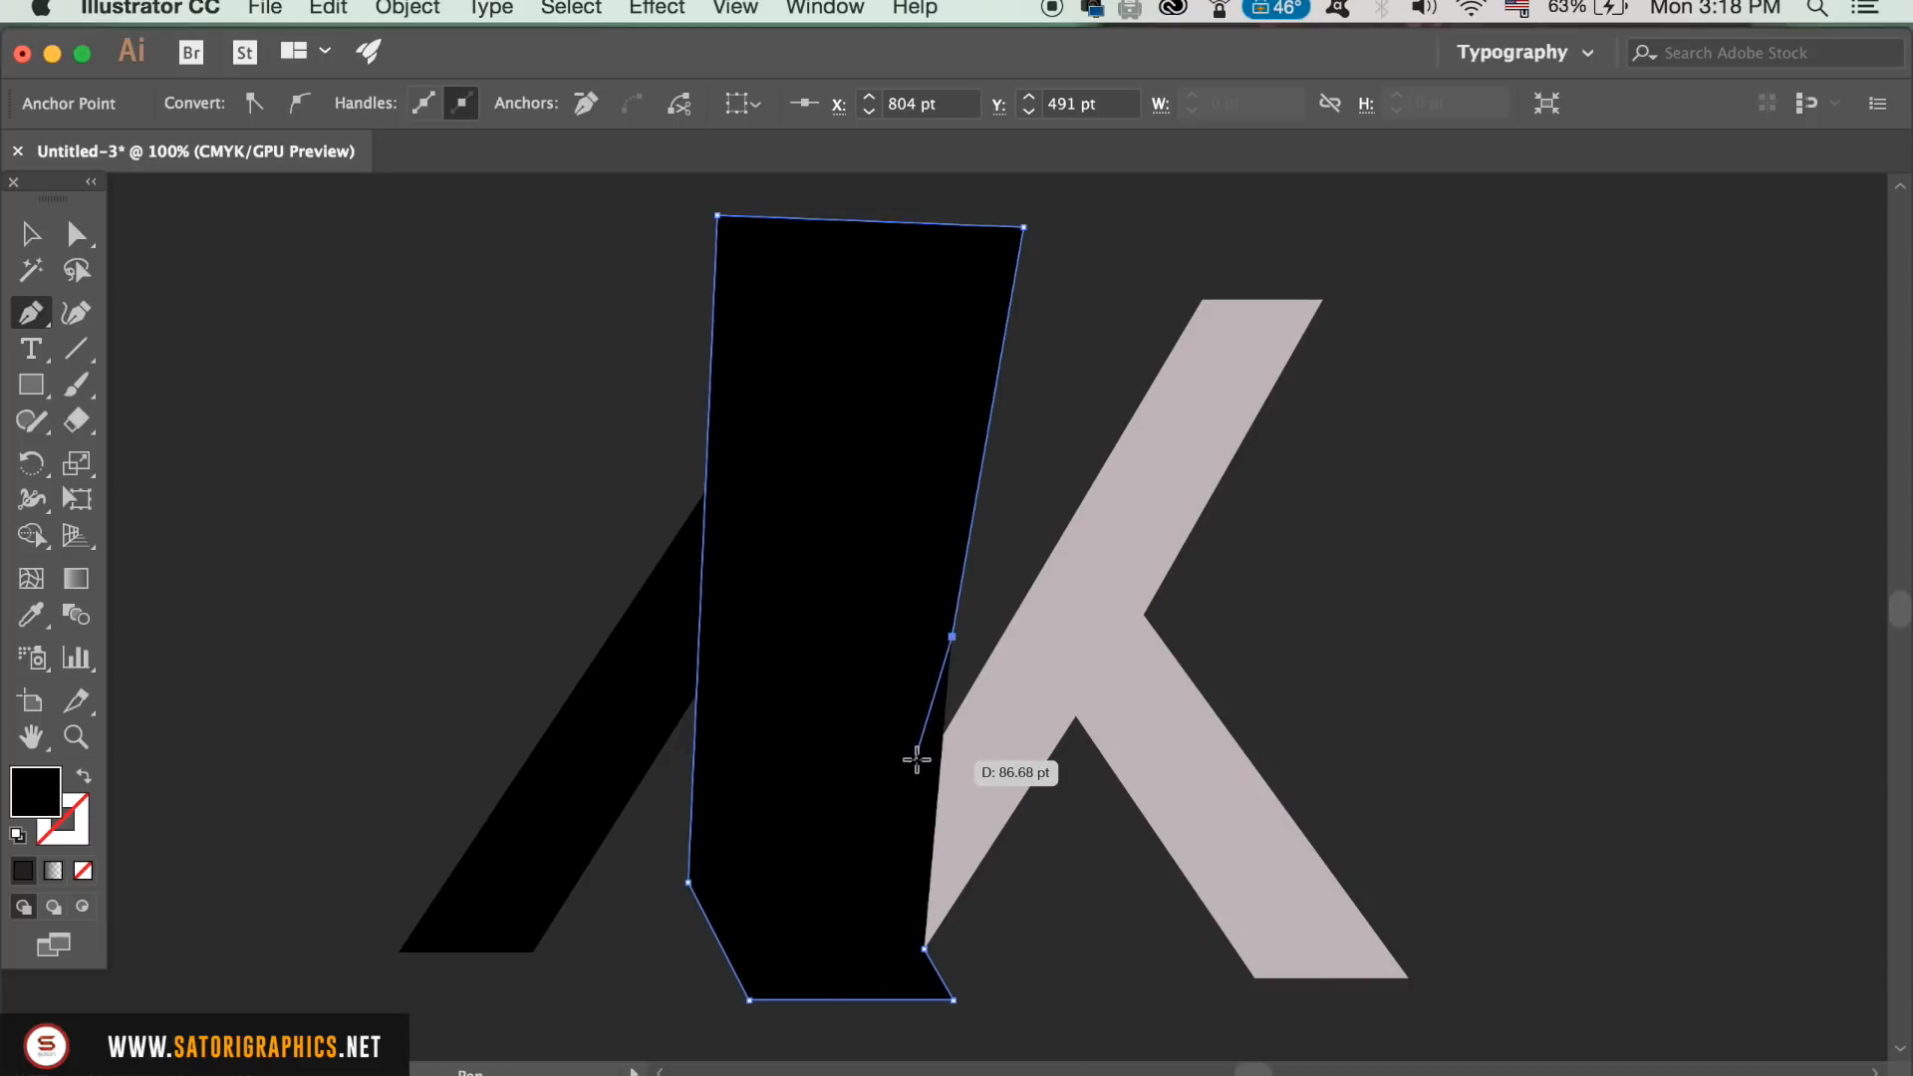
click(917, 759)
click(925, 949)
Step: Cut the drawn shape out of the K with Pathfinder's Minus Front to remove its vertical stem
key(v)
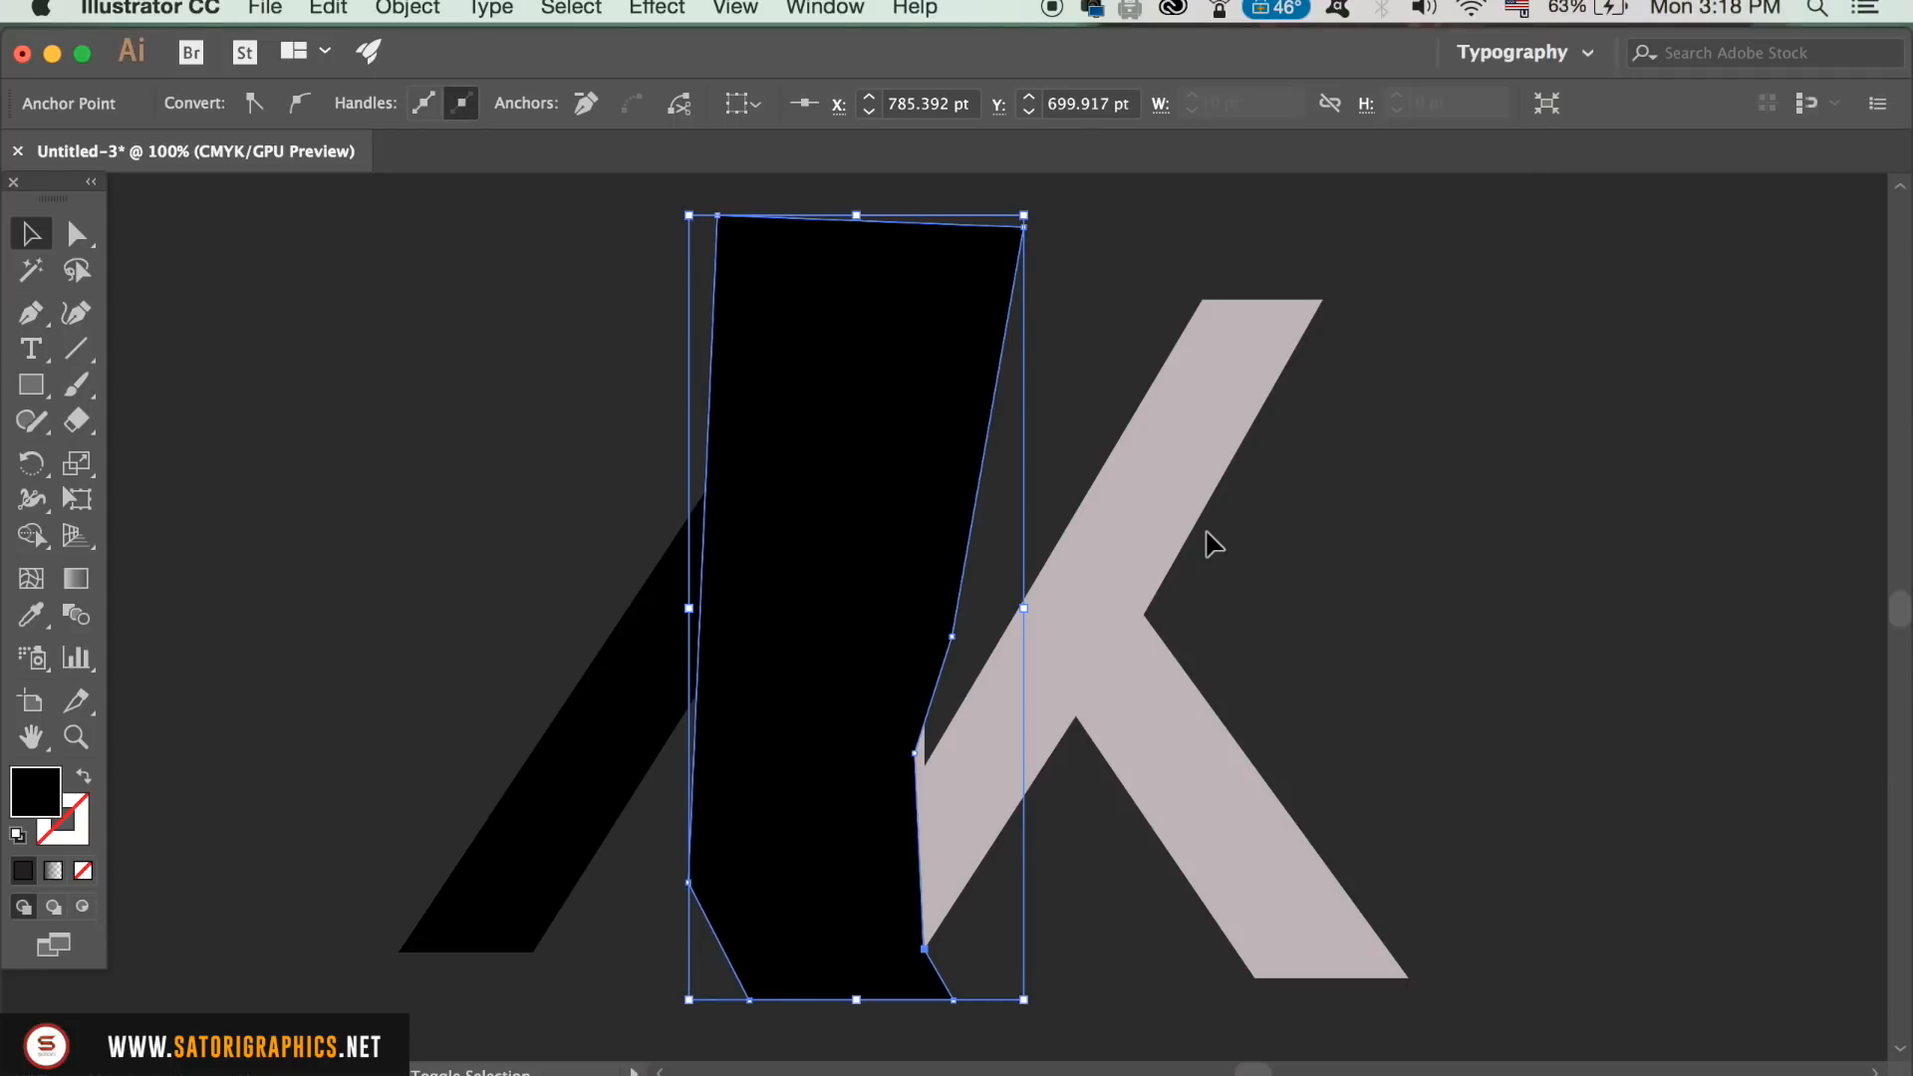
key(shift)
shift+click(1186, 543)
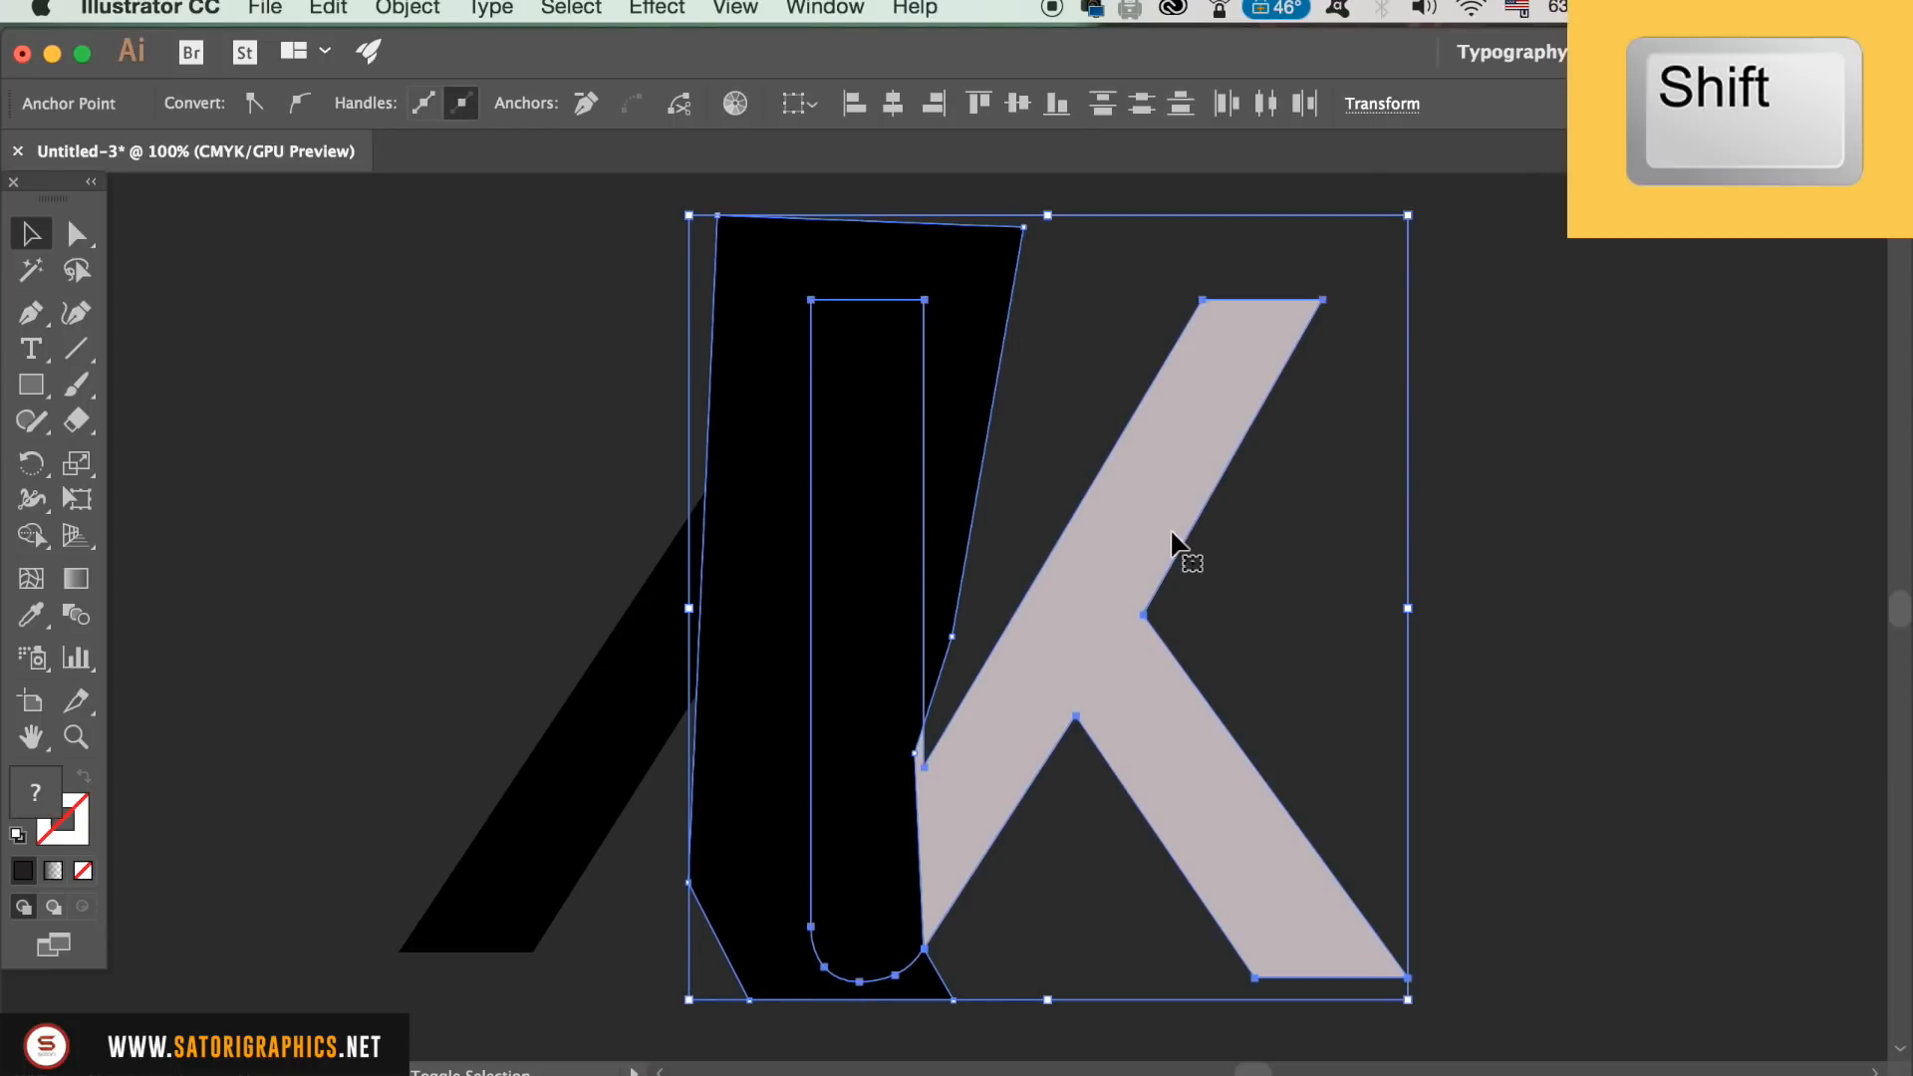
click(809, 5)
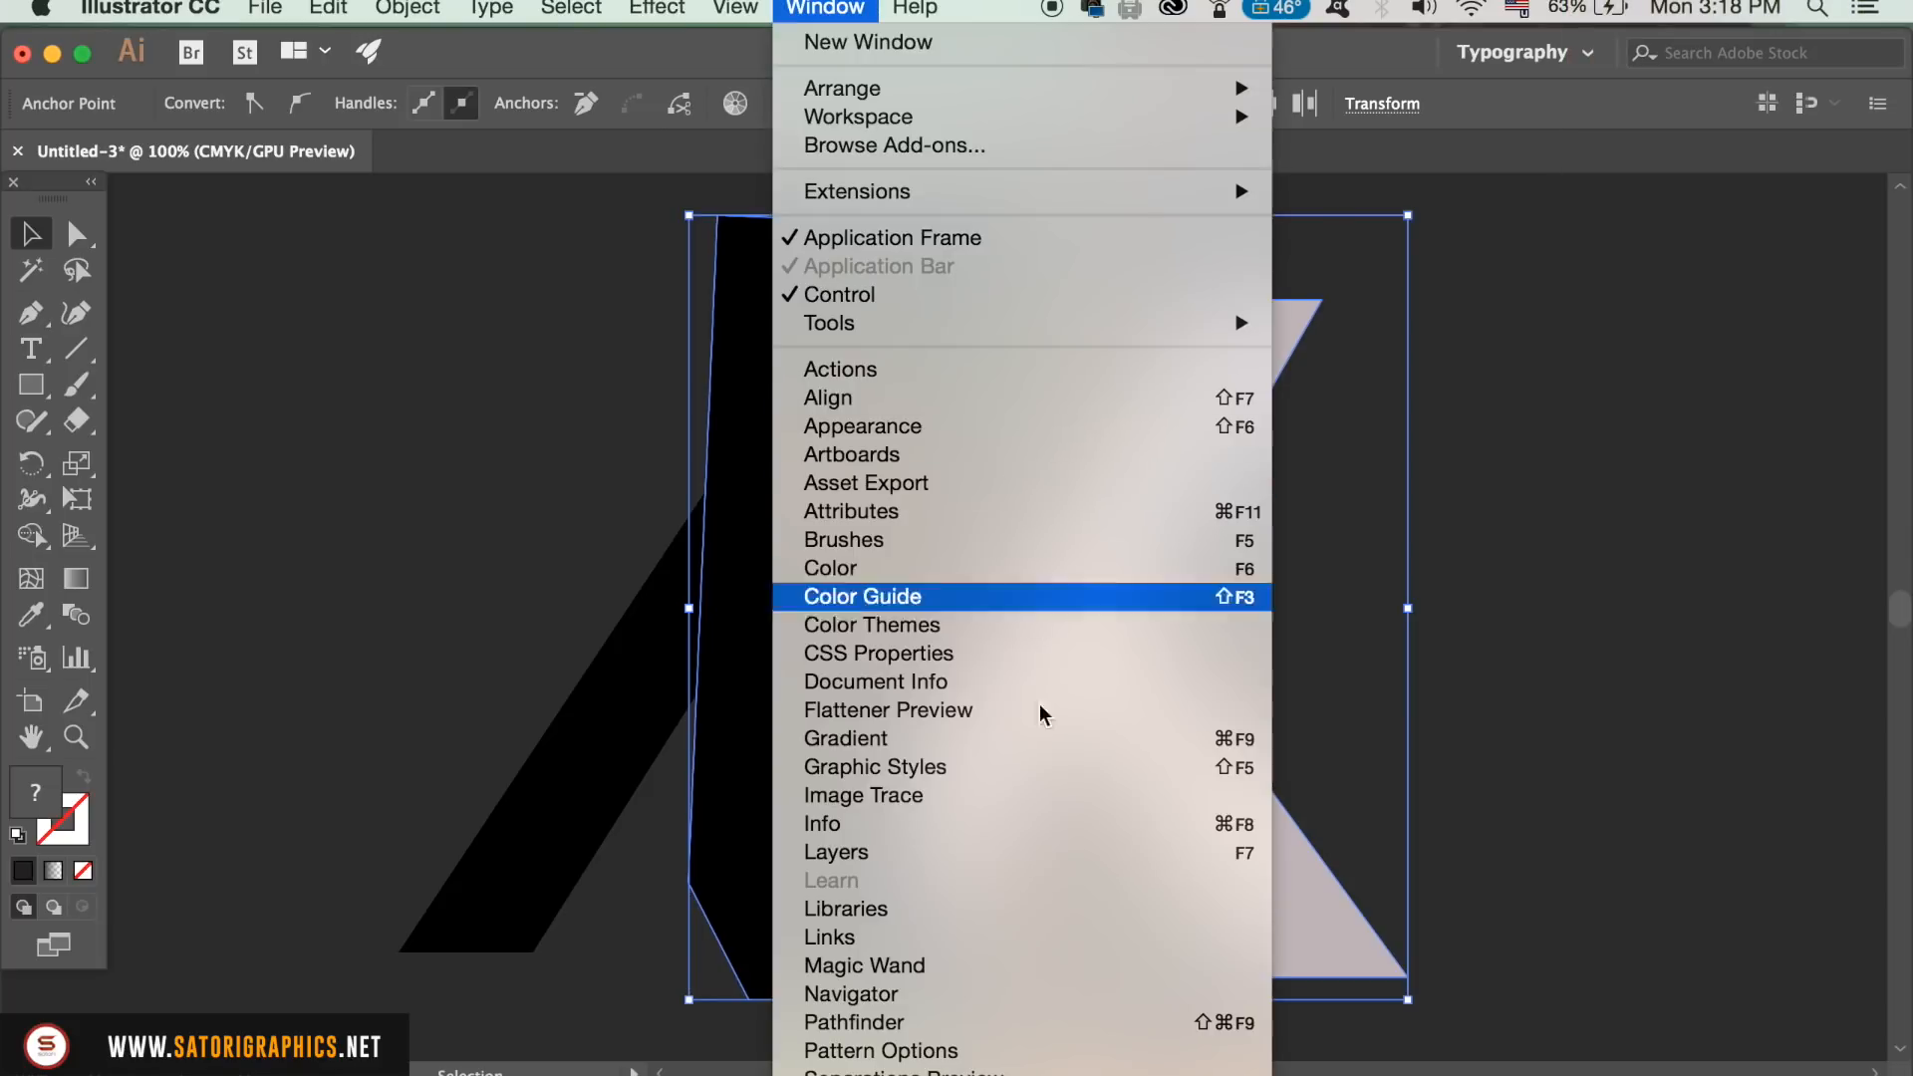
click(1059, 1022)
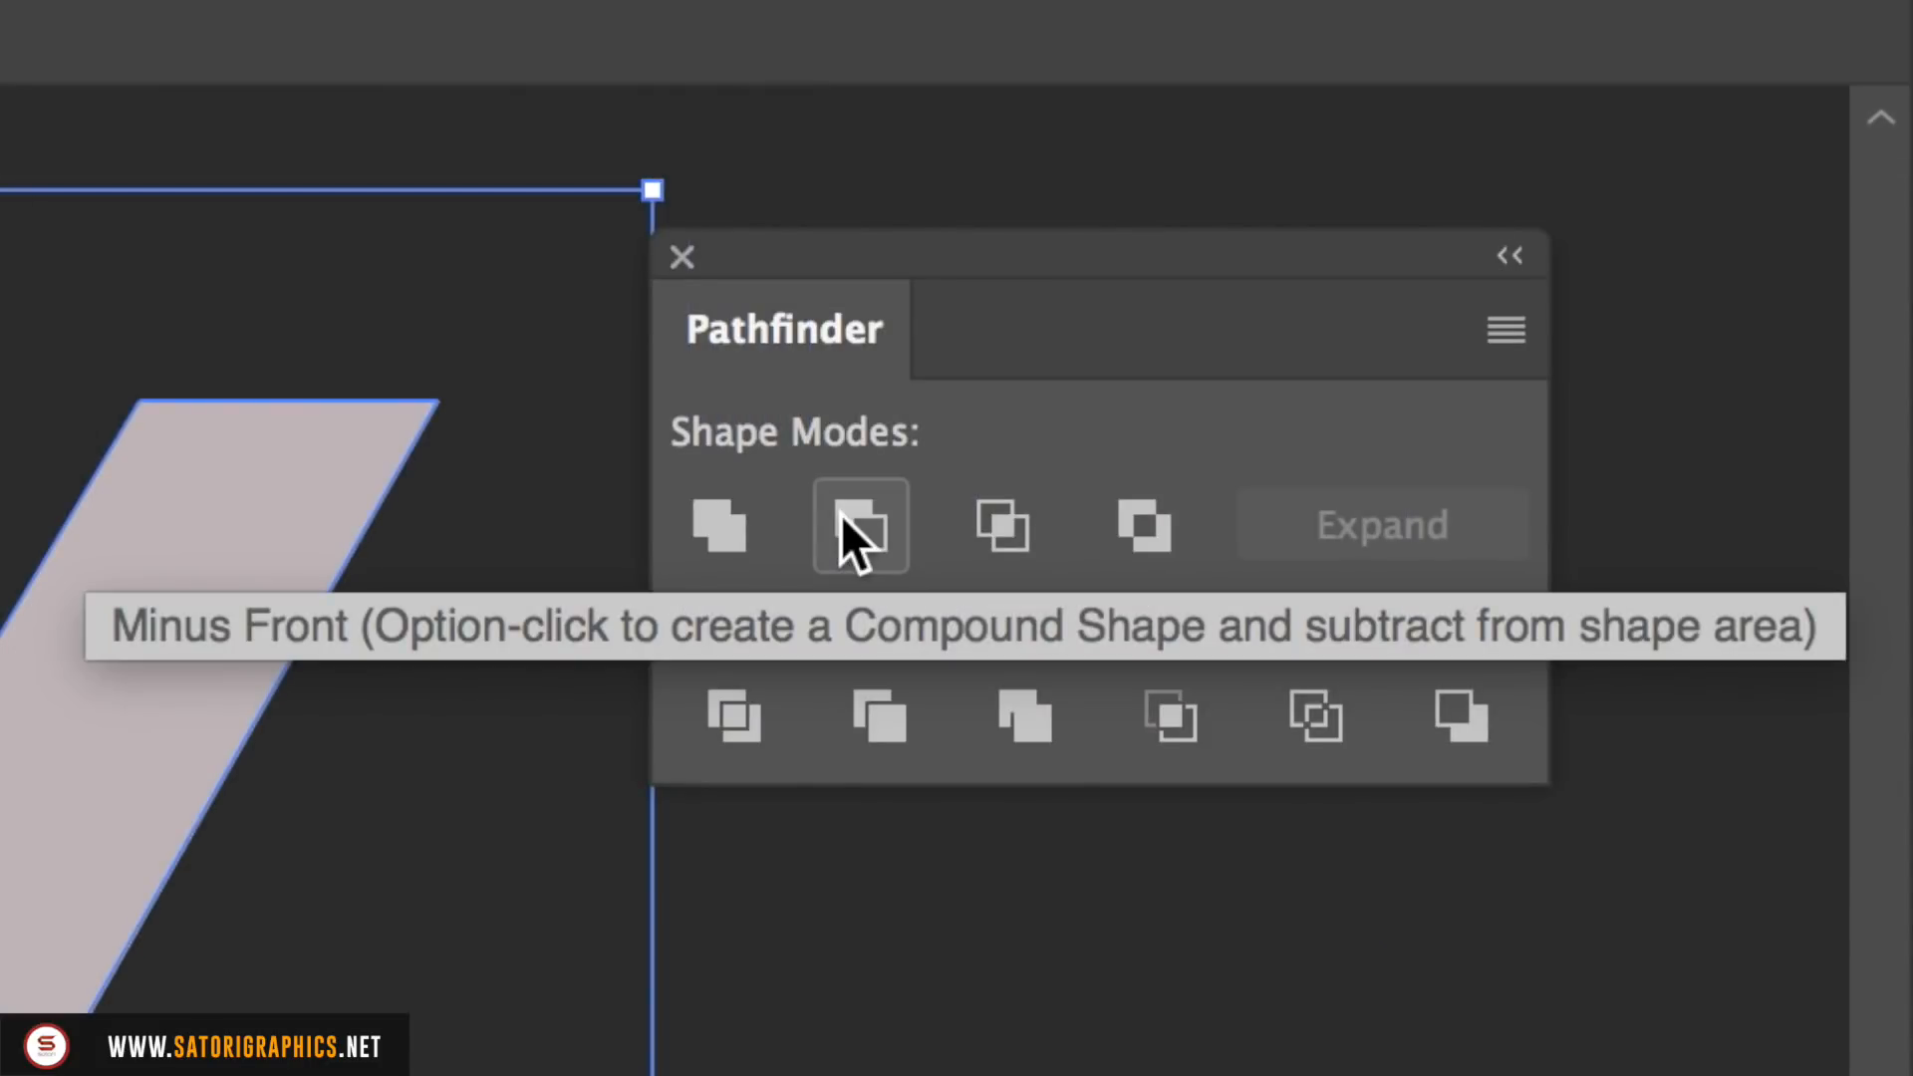
click(841, 515)
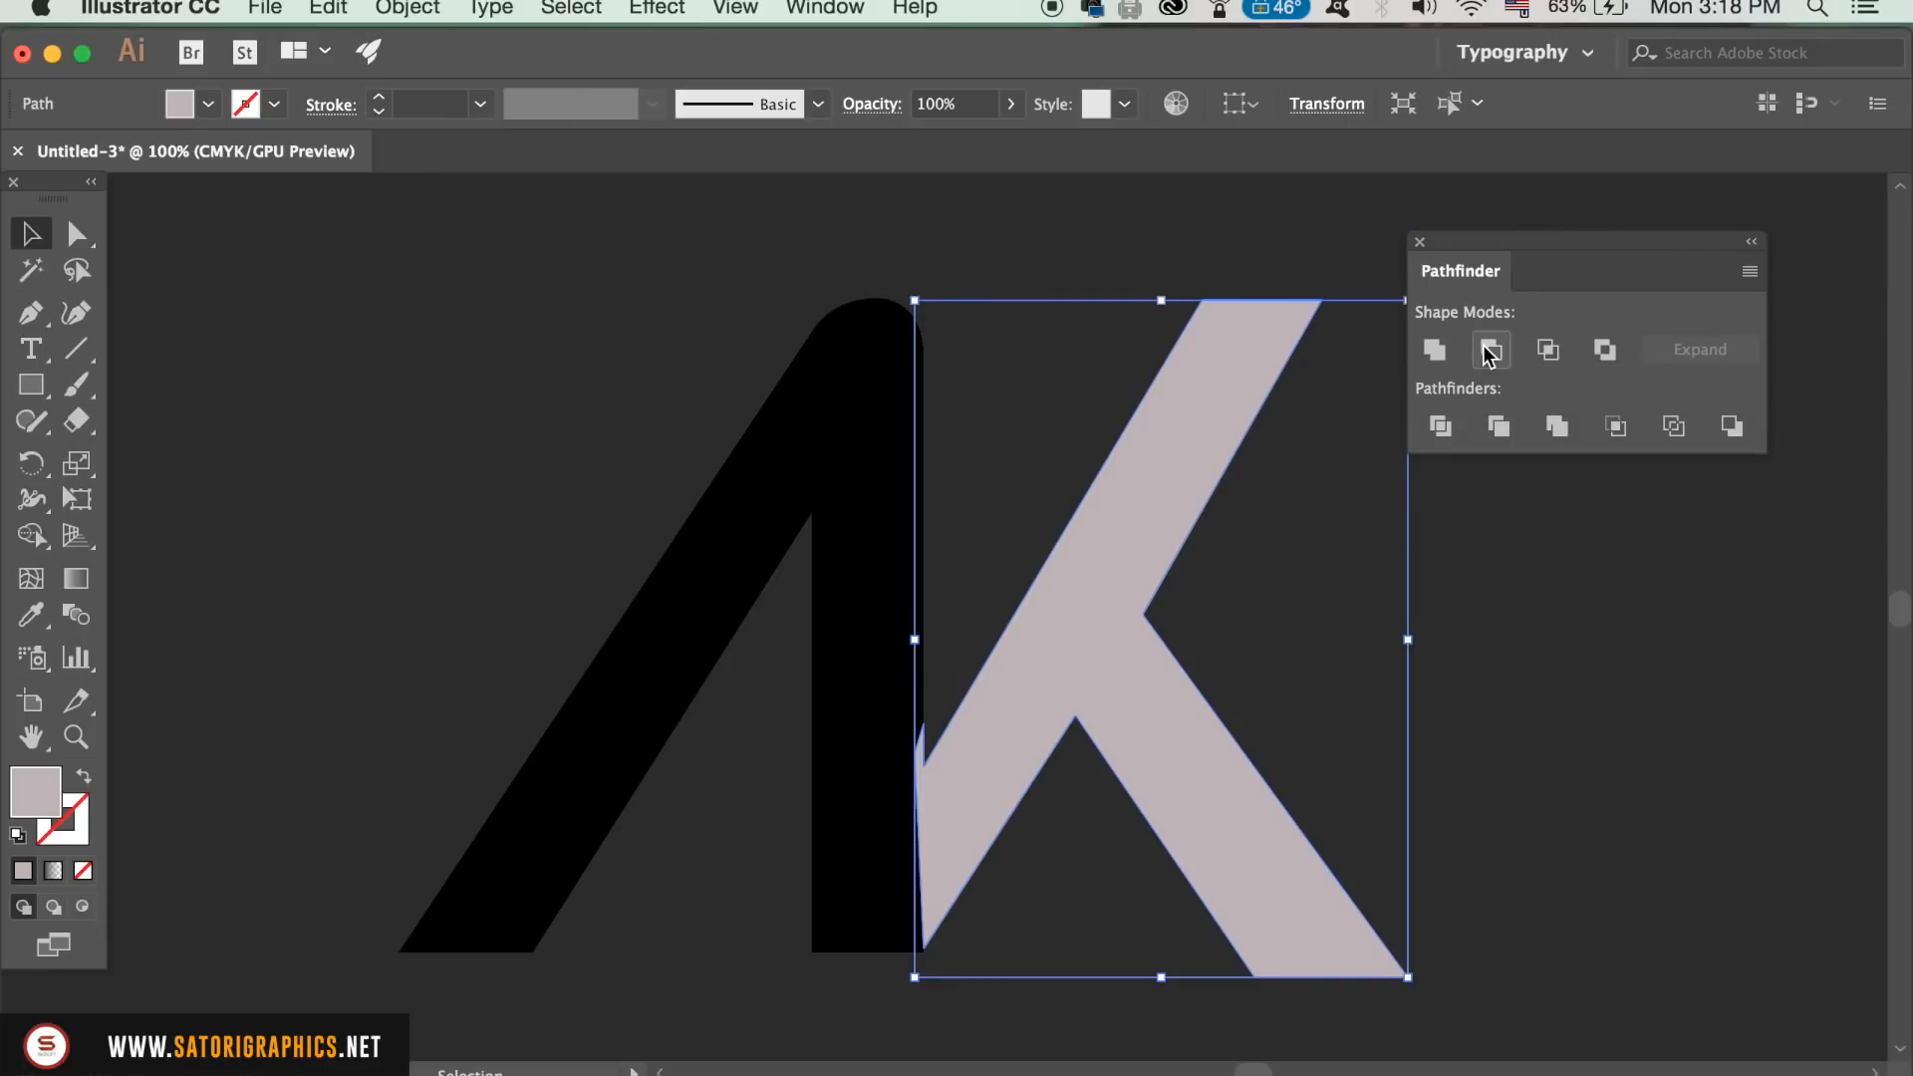
click(1569, 715)
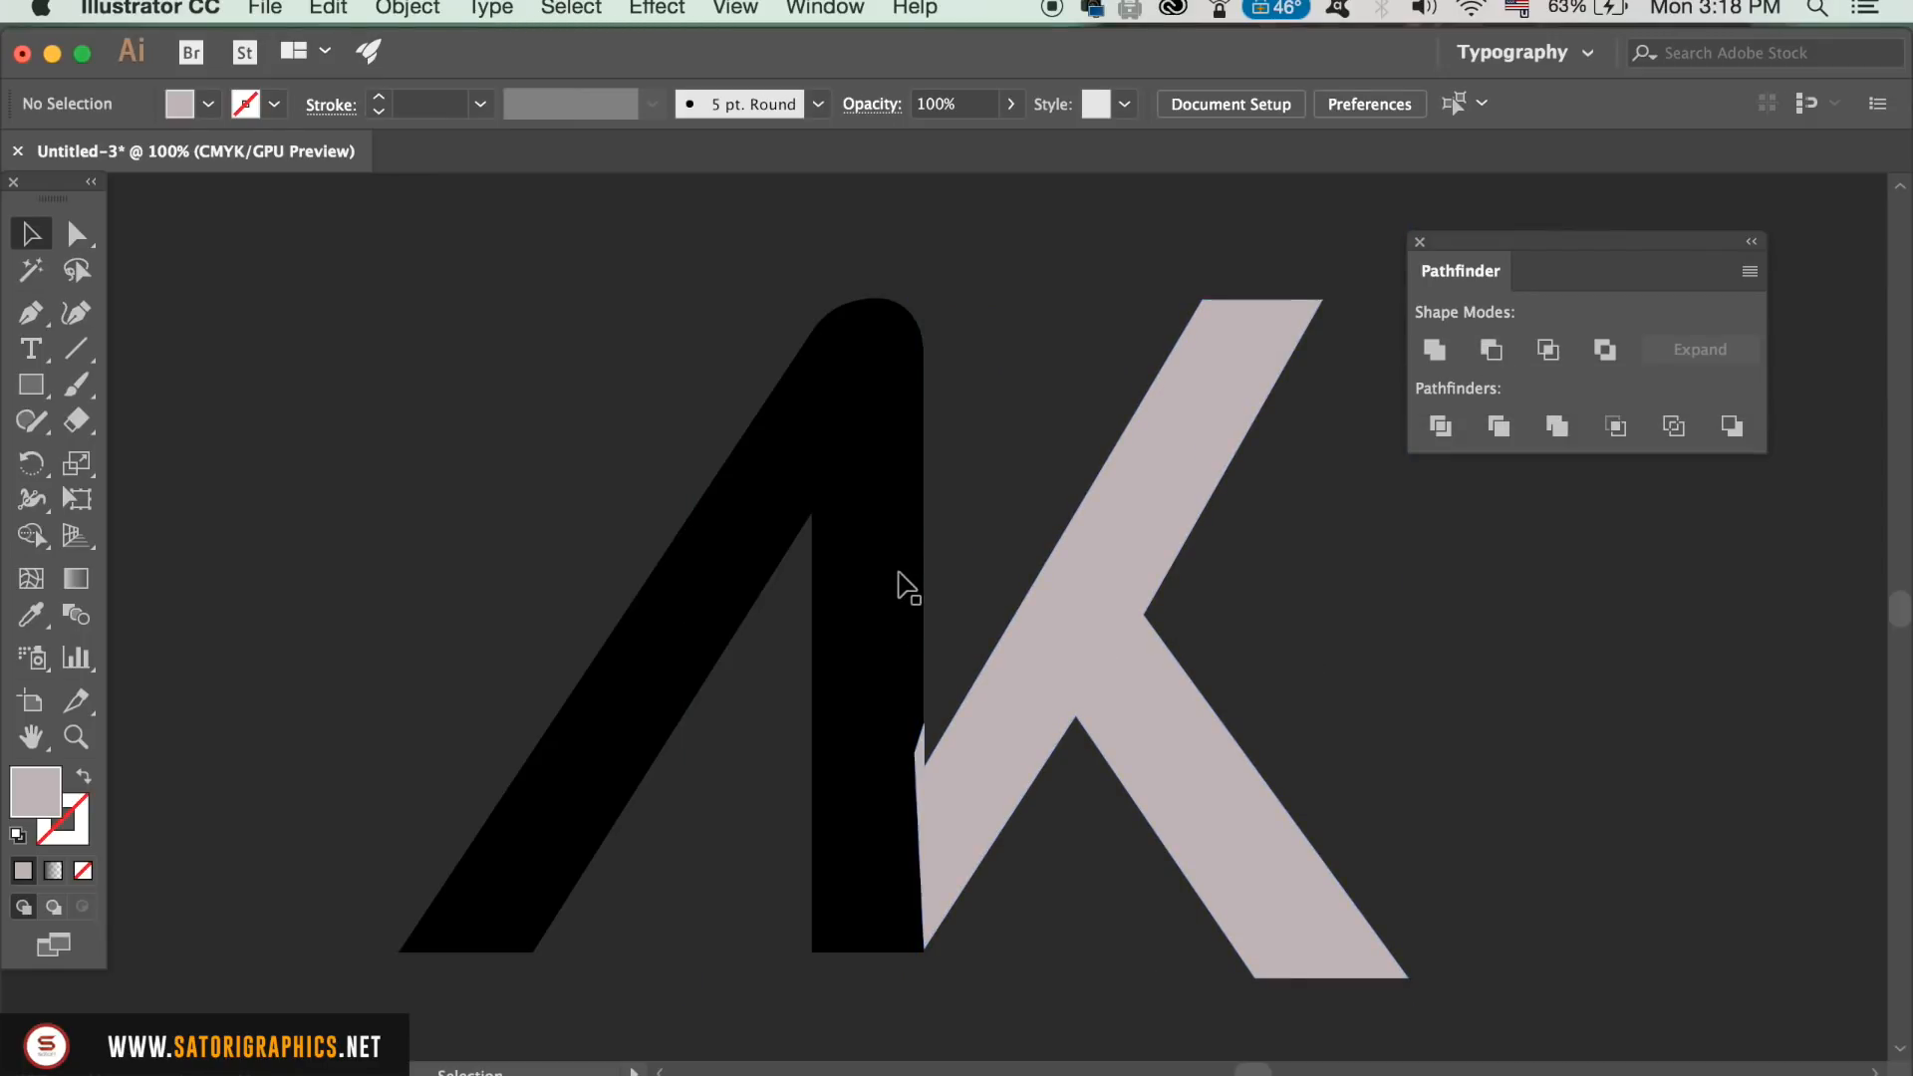
Step: Bring the black A to the front of the K
click(850, 491)
click(408, 8)
mouse_move(416, 72)
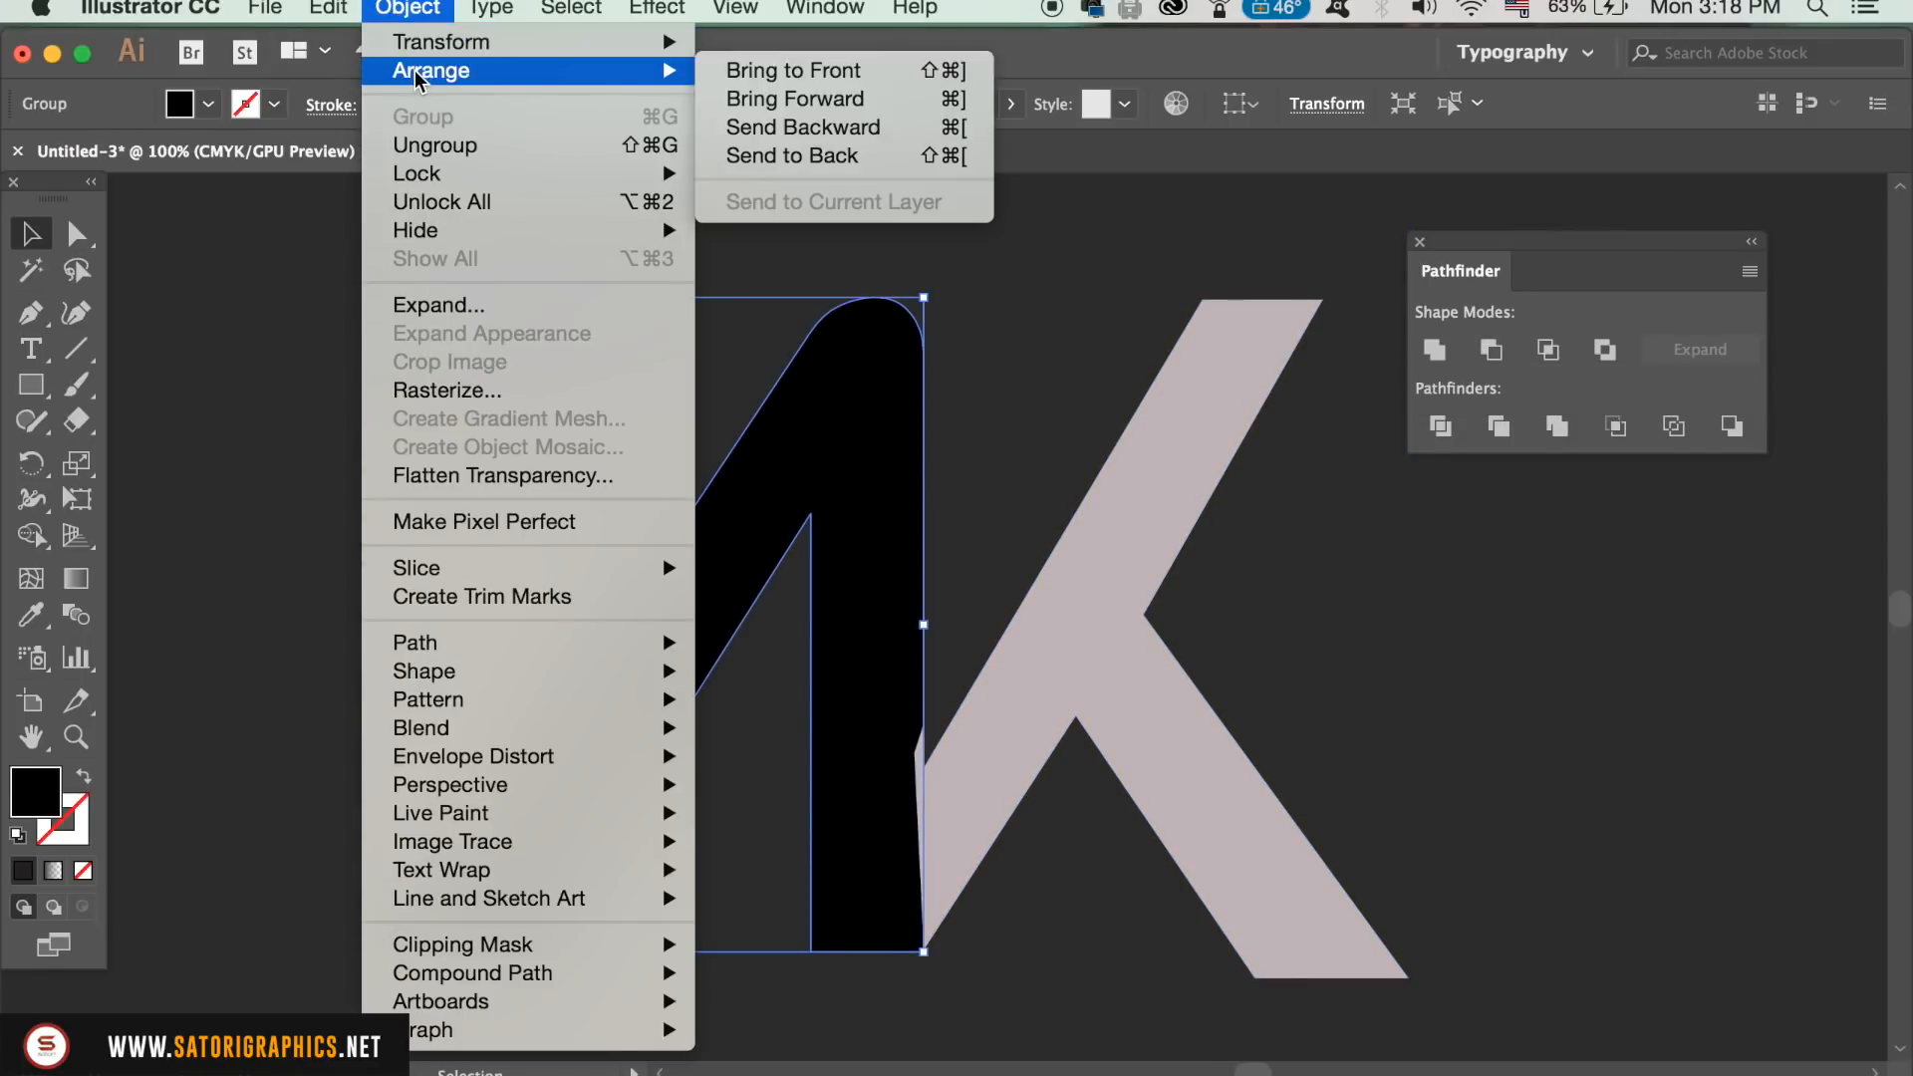
click(769, 78)
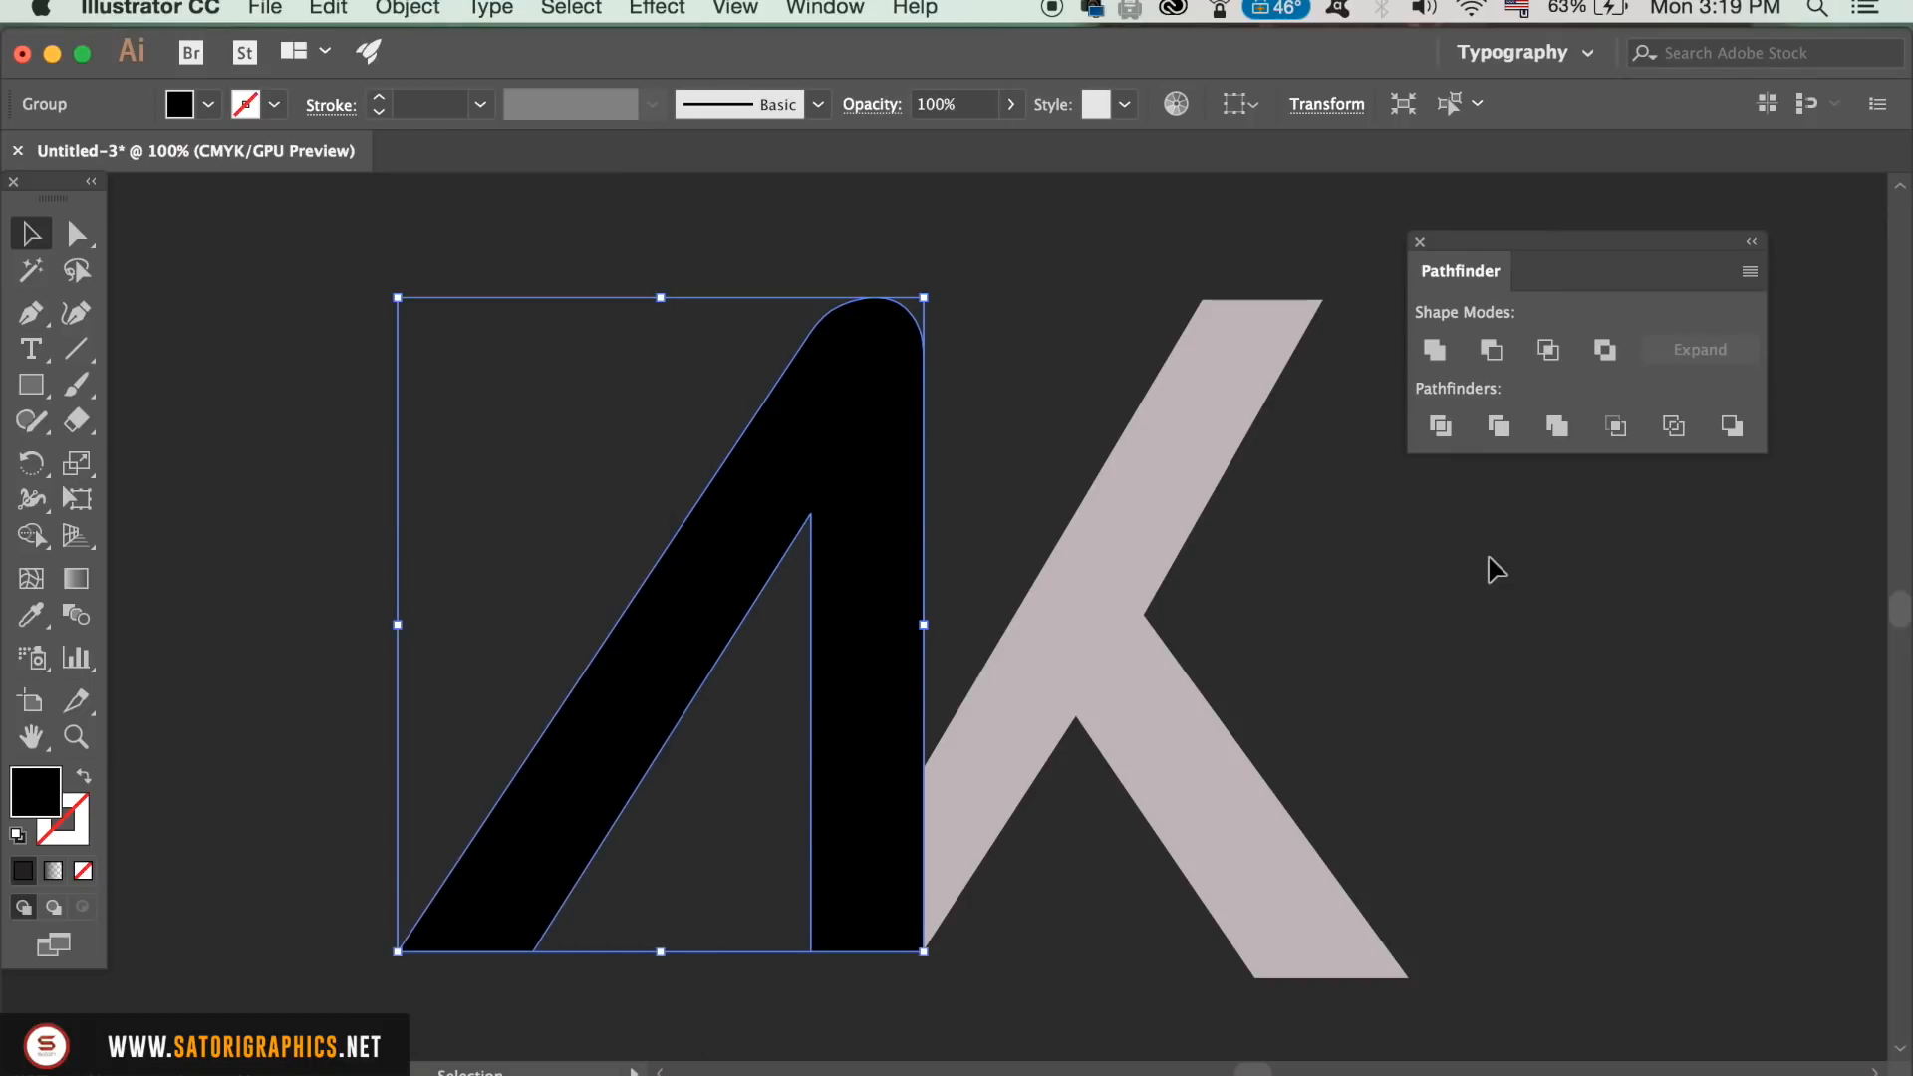
click(1485, 562)
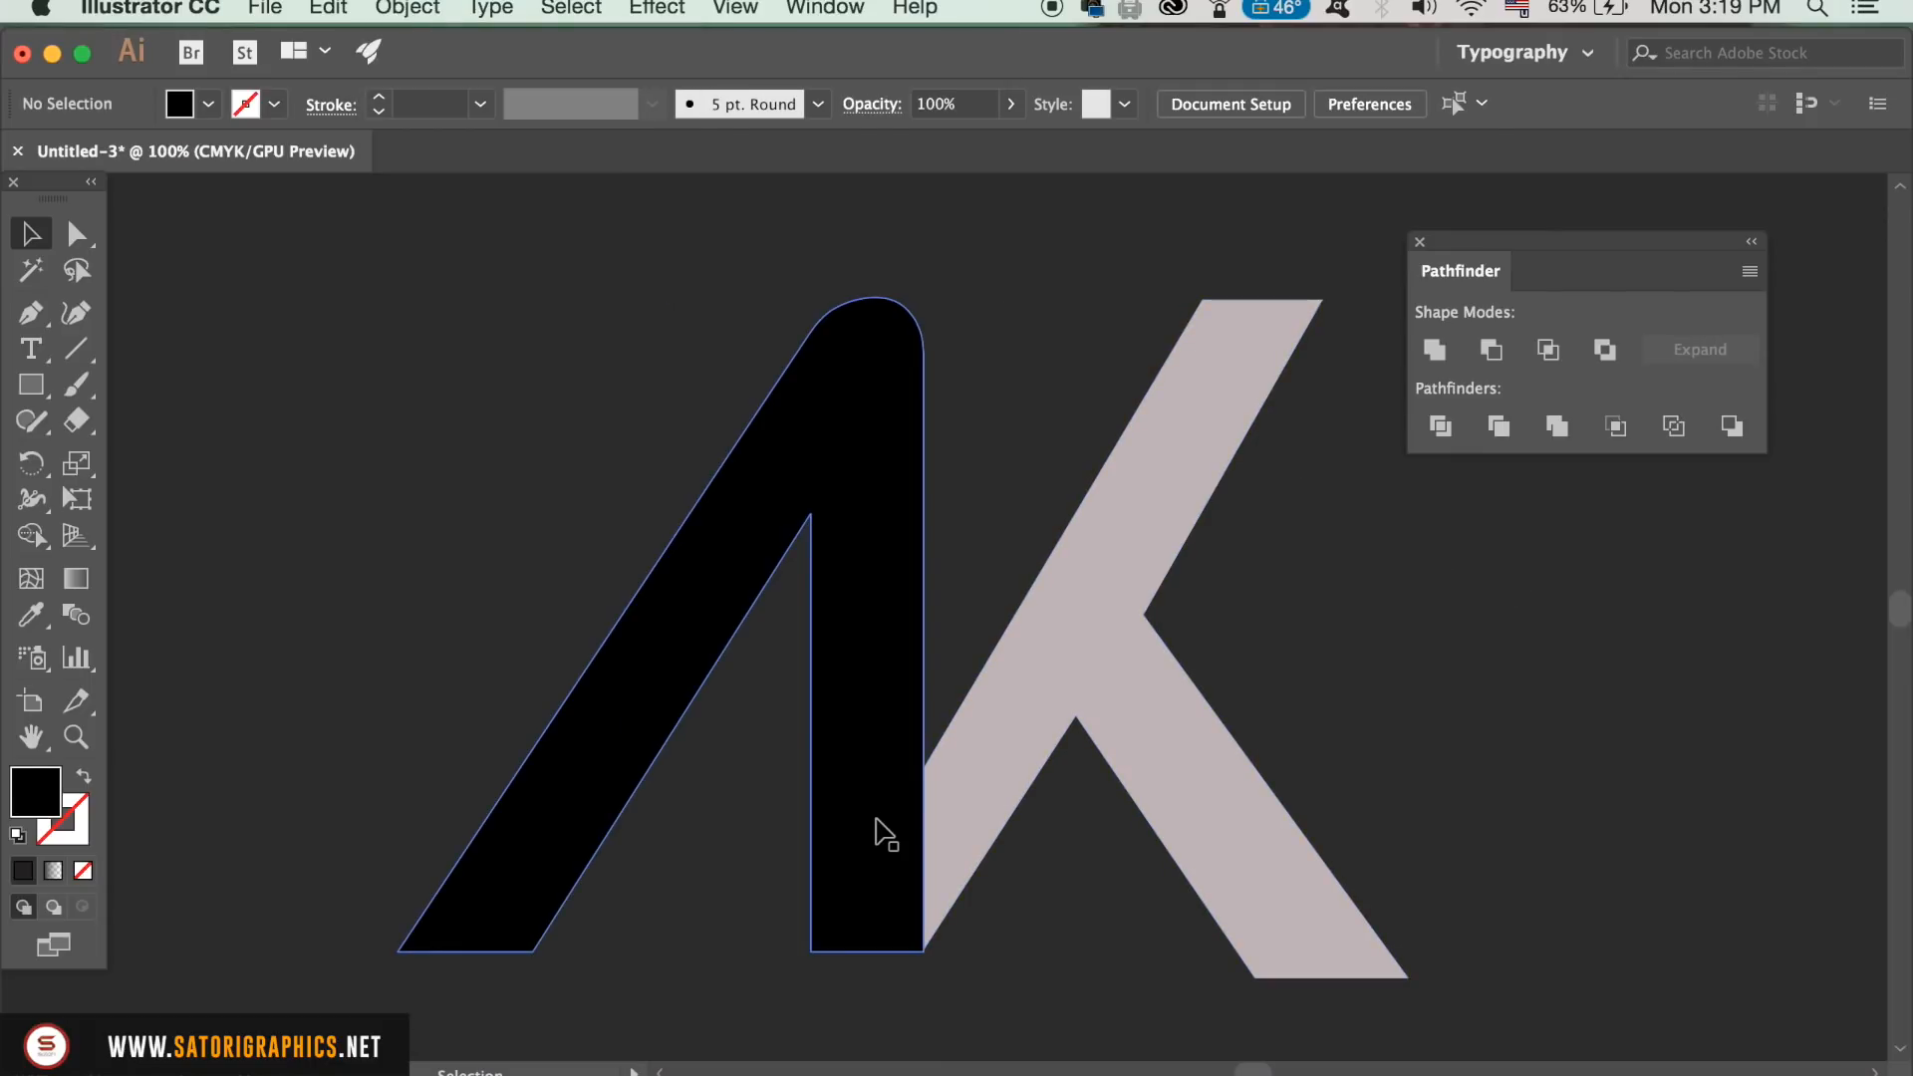
Step: Move the K's stray anchor point beside the stem with Direct Selection so it sits hidden behind the A
key(super+equal)
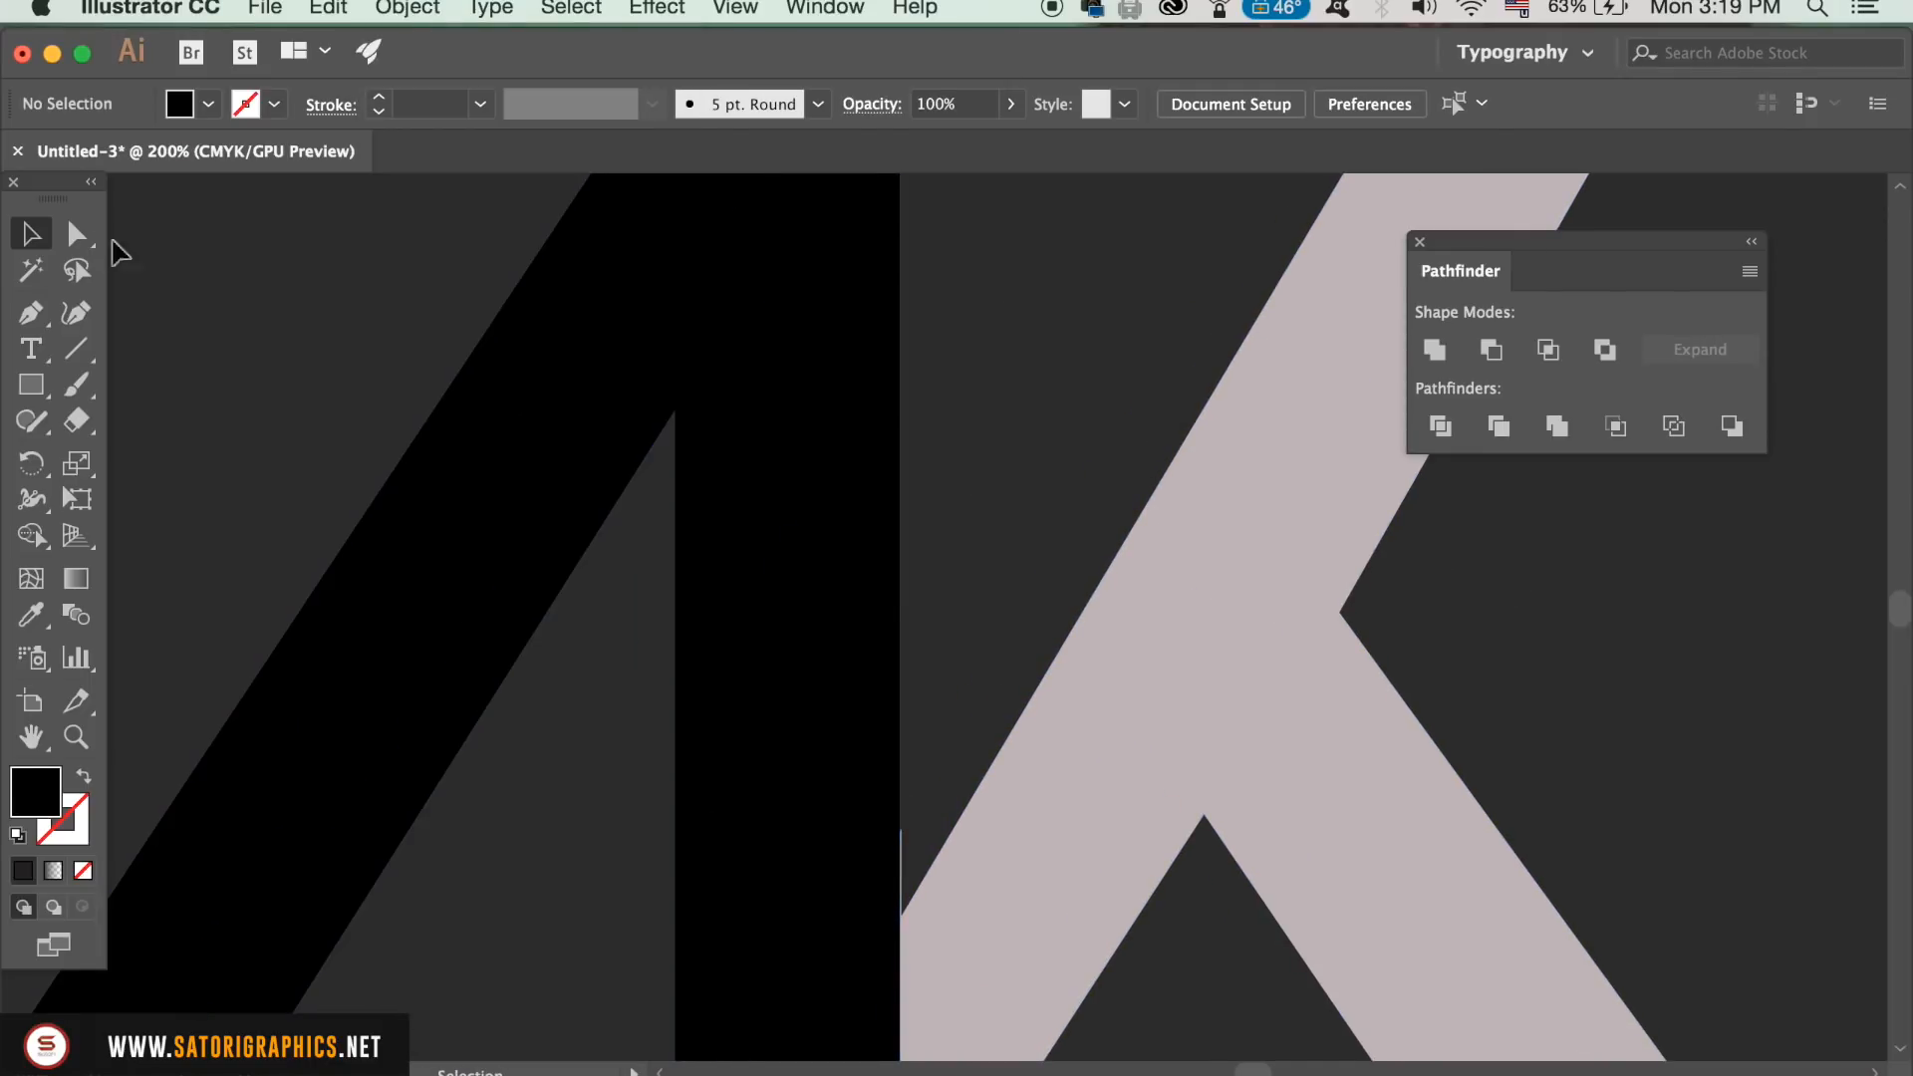
key(a)
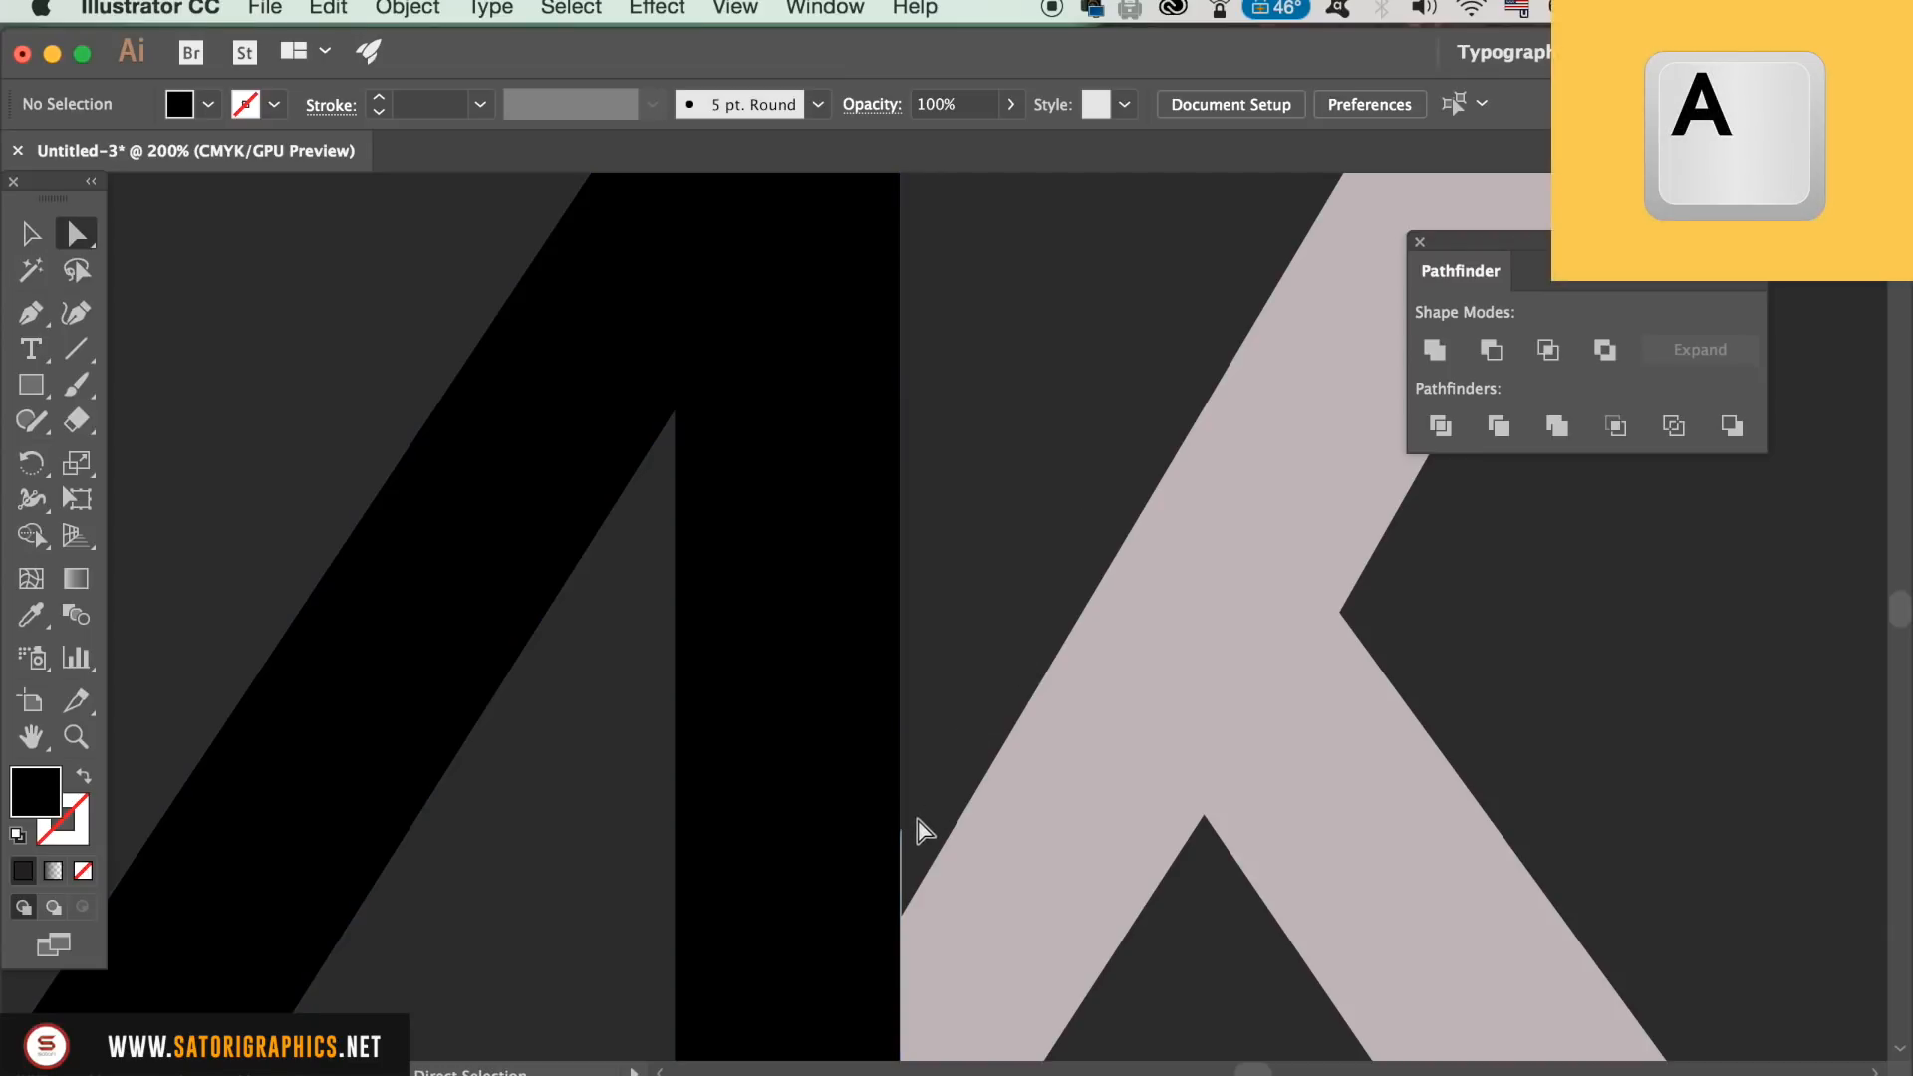
click(901, 835)
click(976, 883)
drag(901, 833, 829, 834)
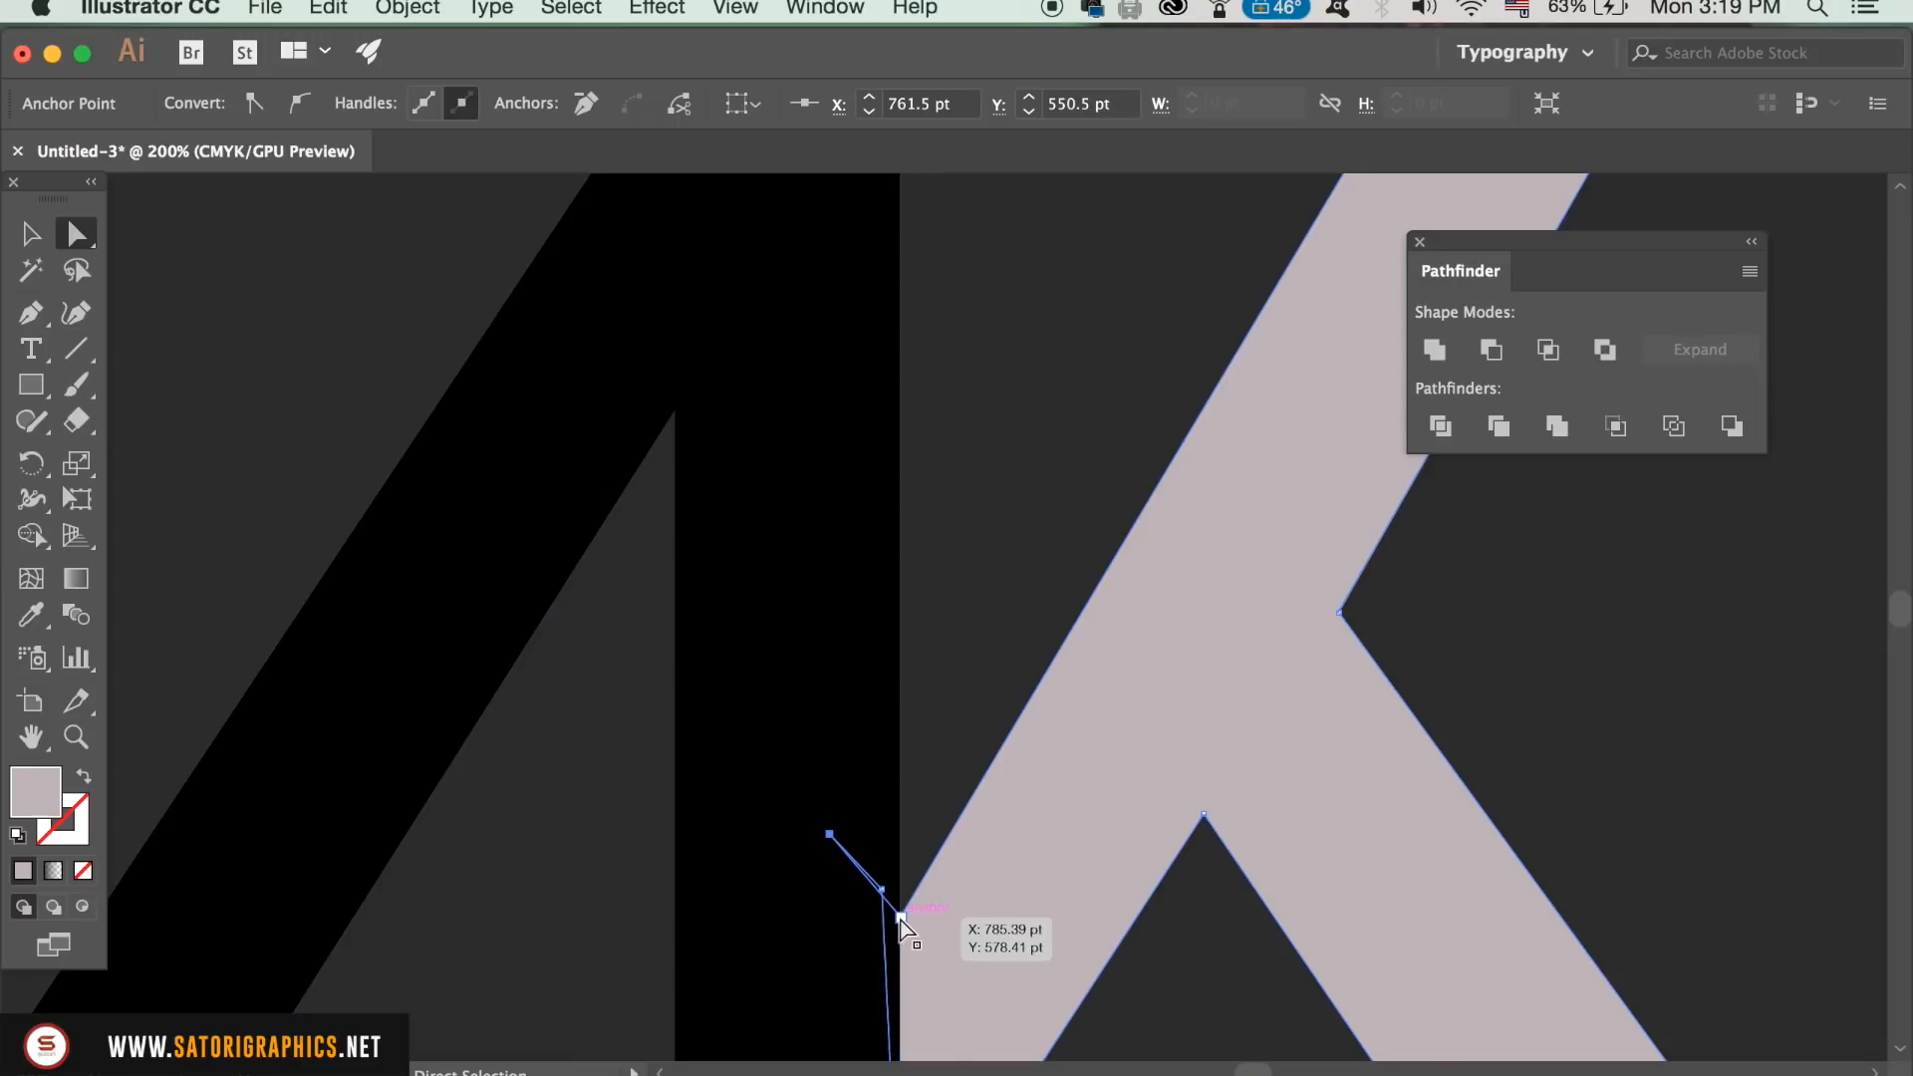
click(911, 845)
alt+scroll(952, 713, down, 3)
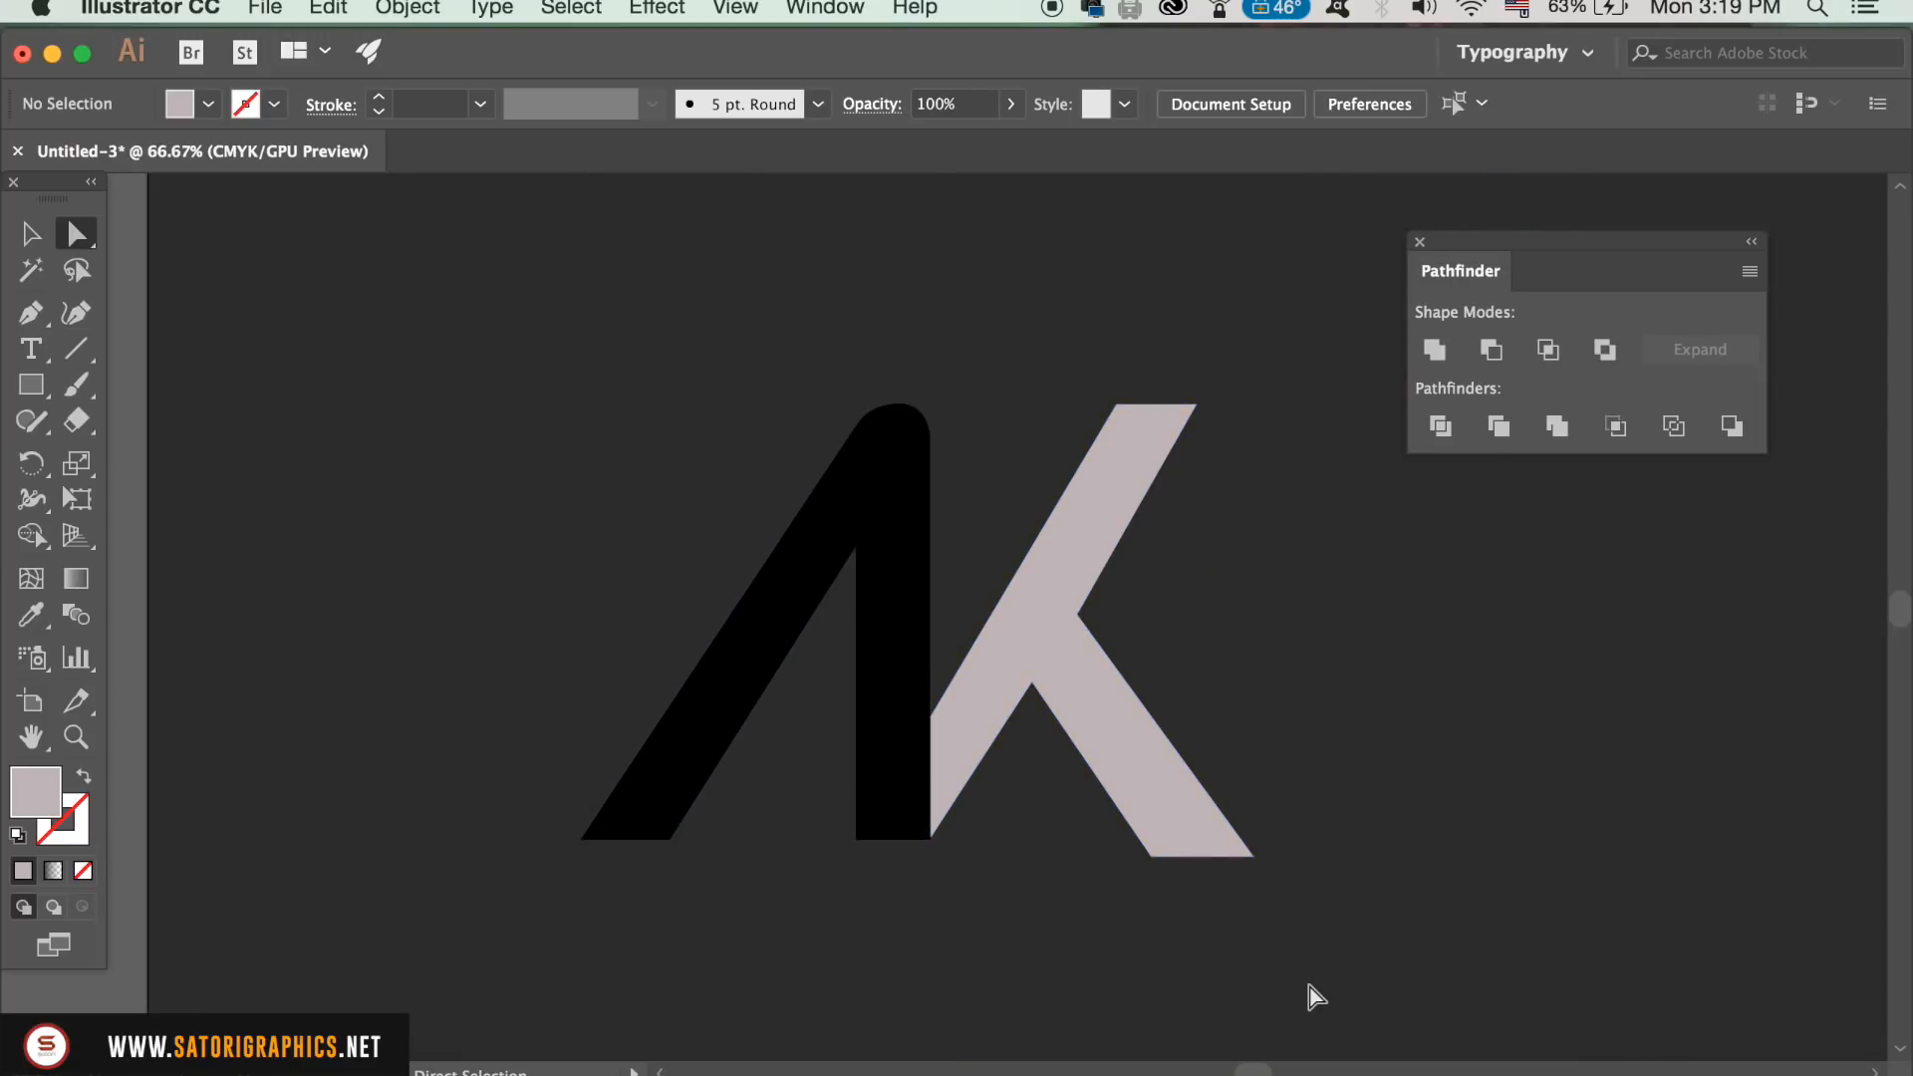
Step: Select both letters and merge them into one shape with Pathfinder's Unite
key(v)
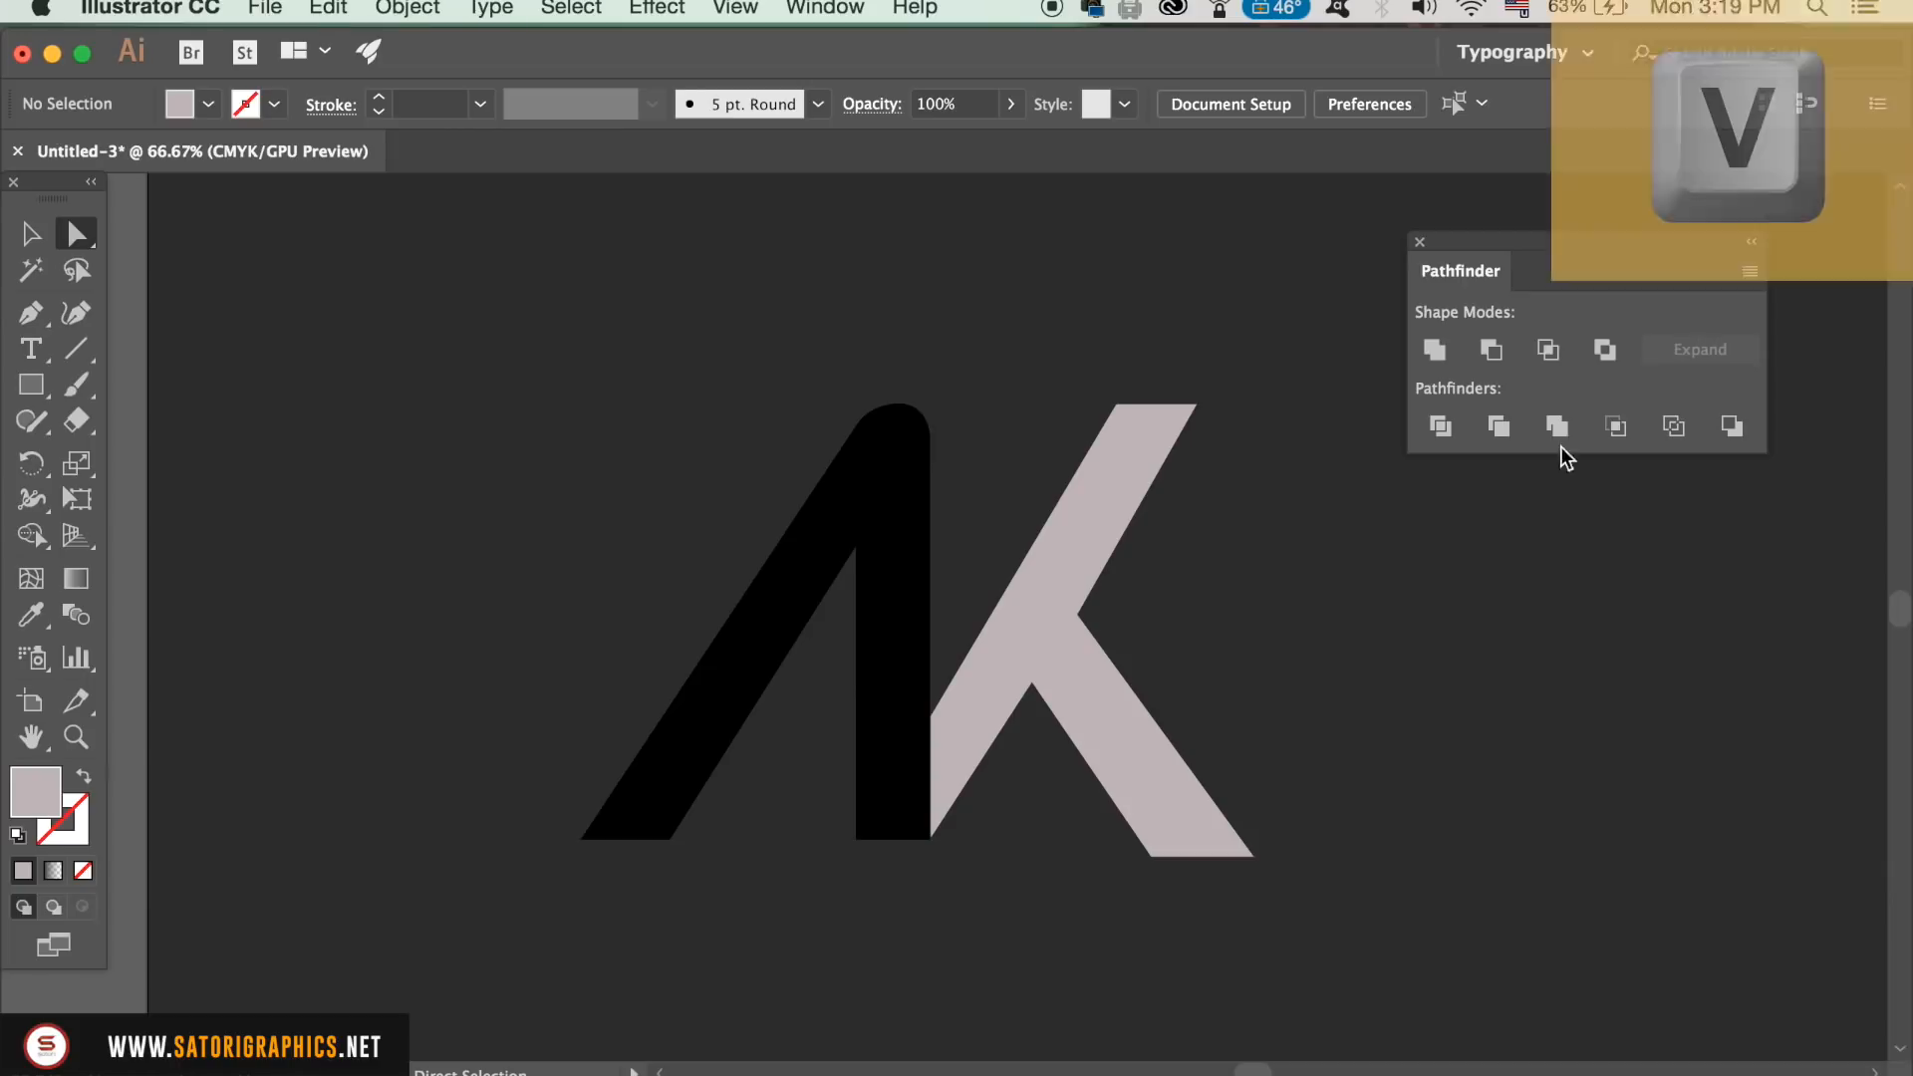
drag(554, 319, 1204, 700)
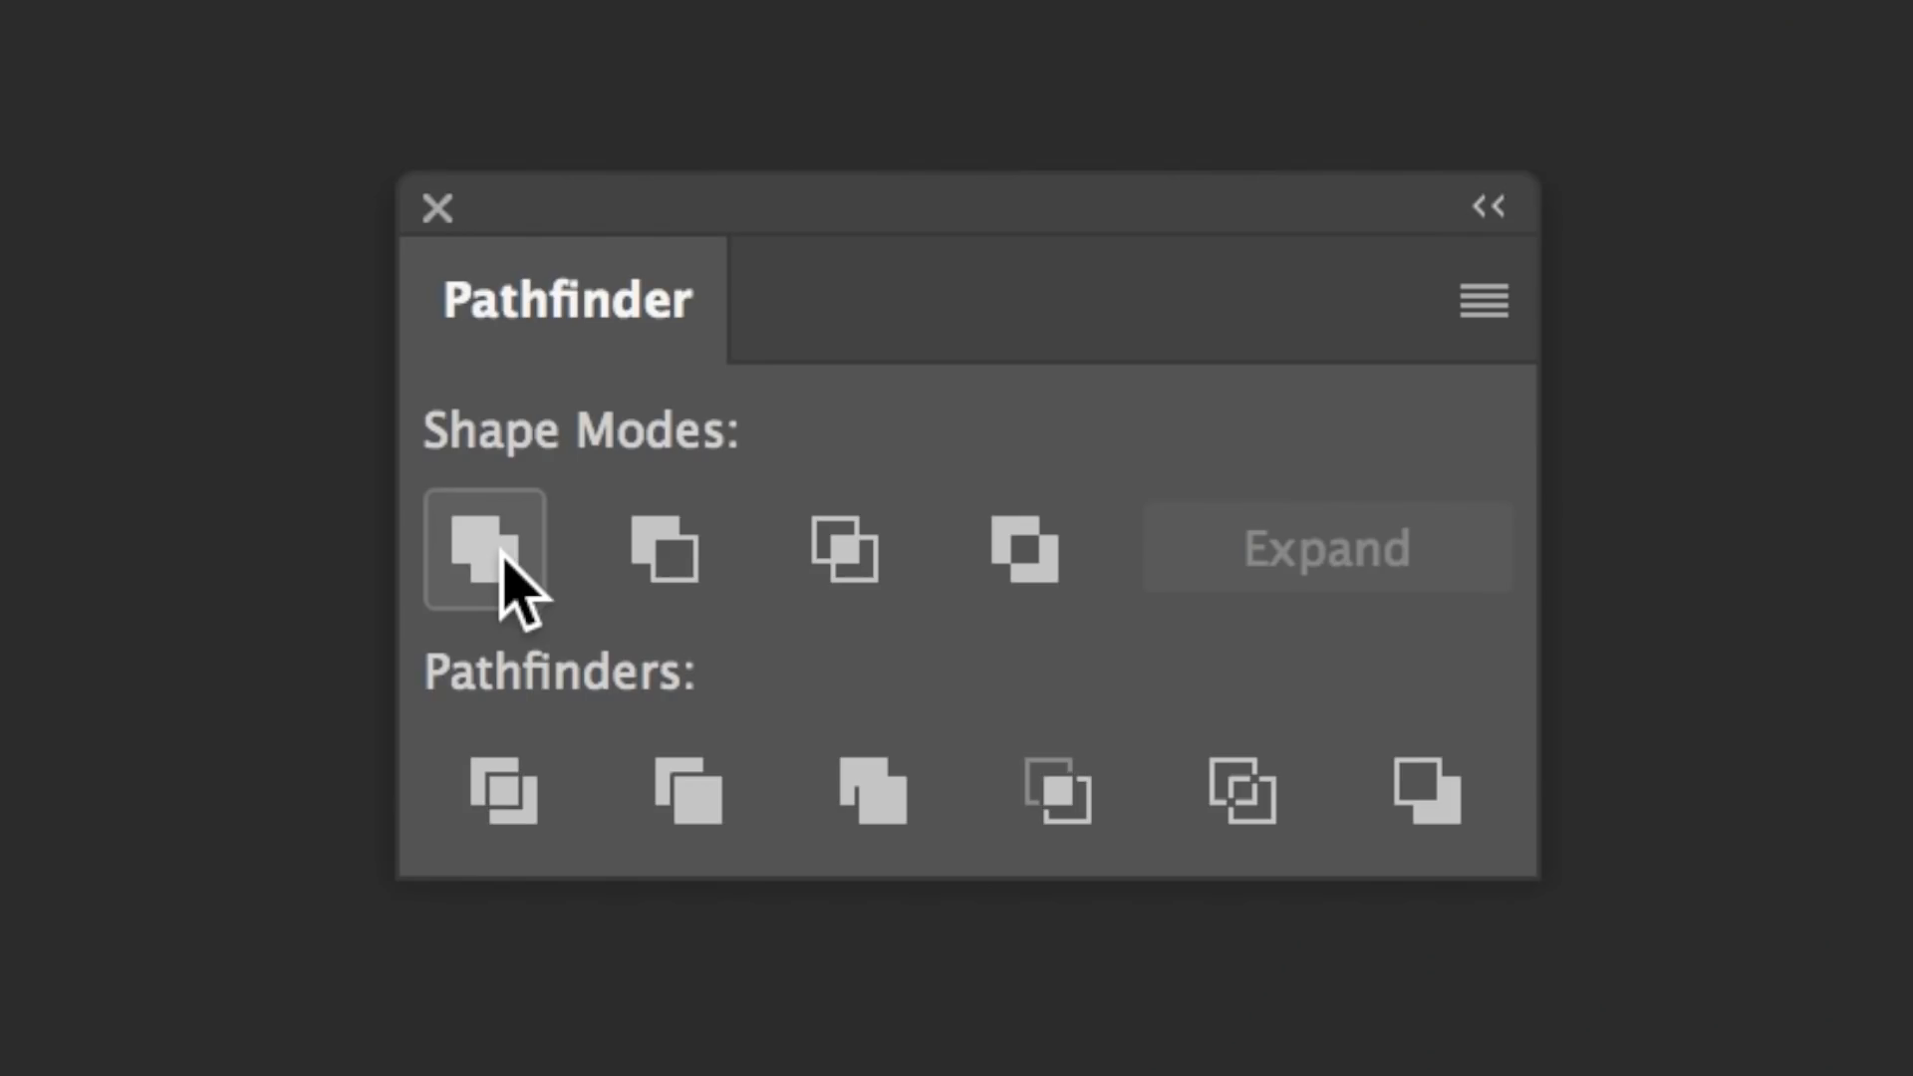
click(503, 573)
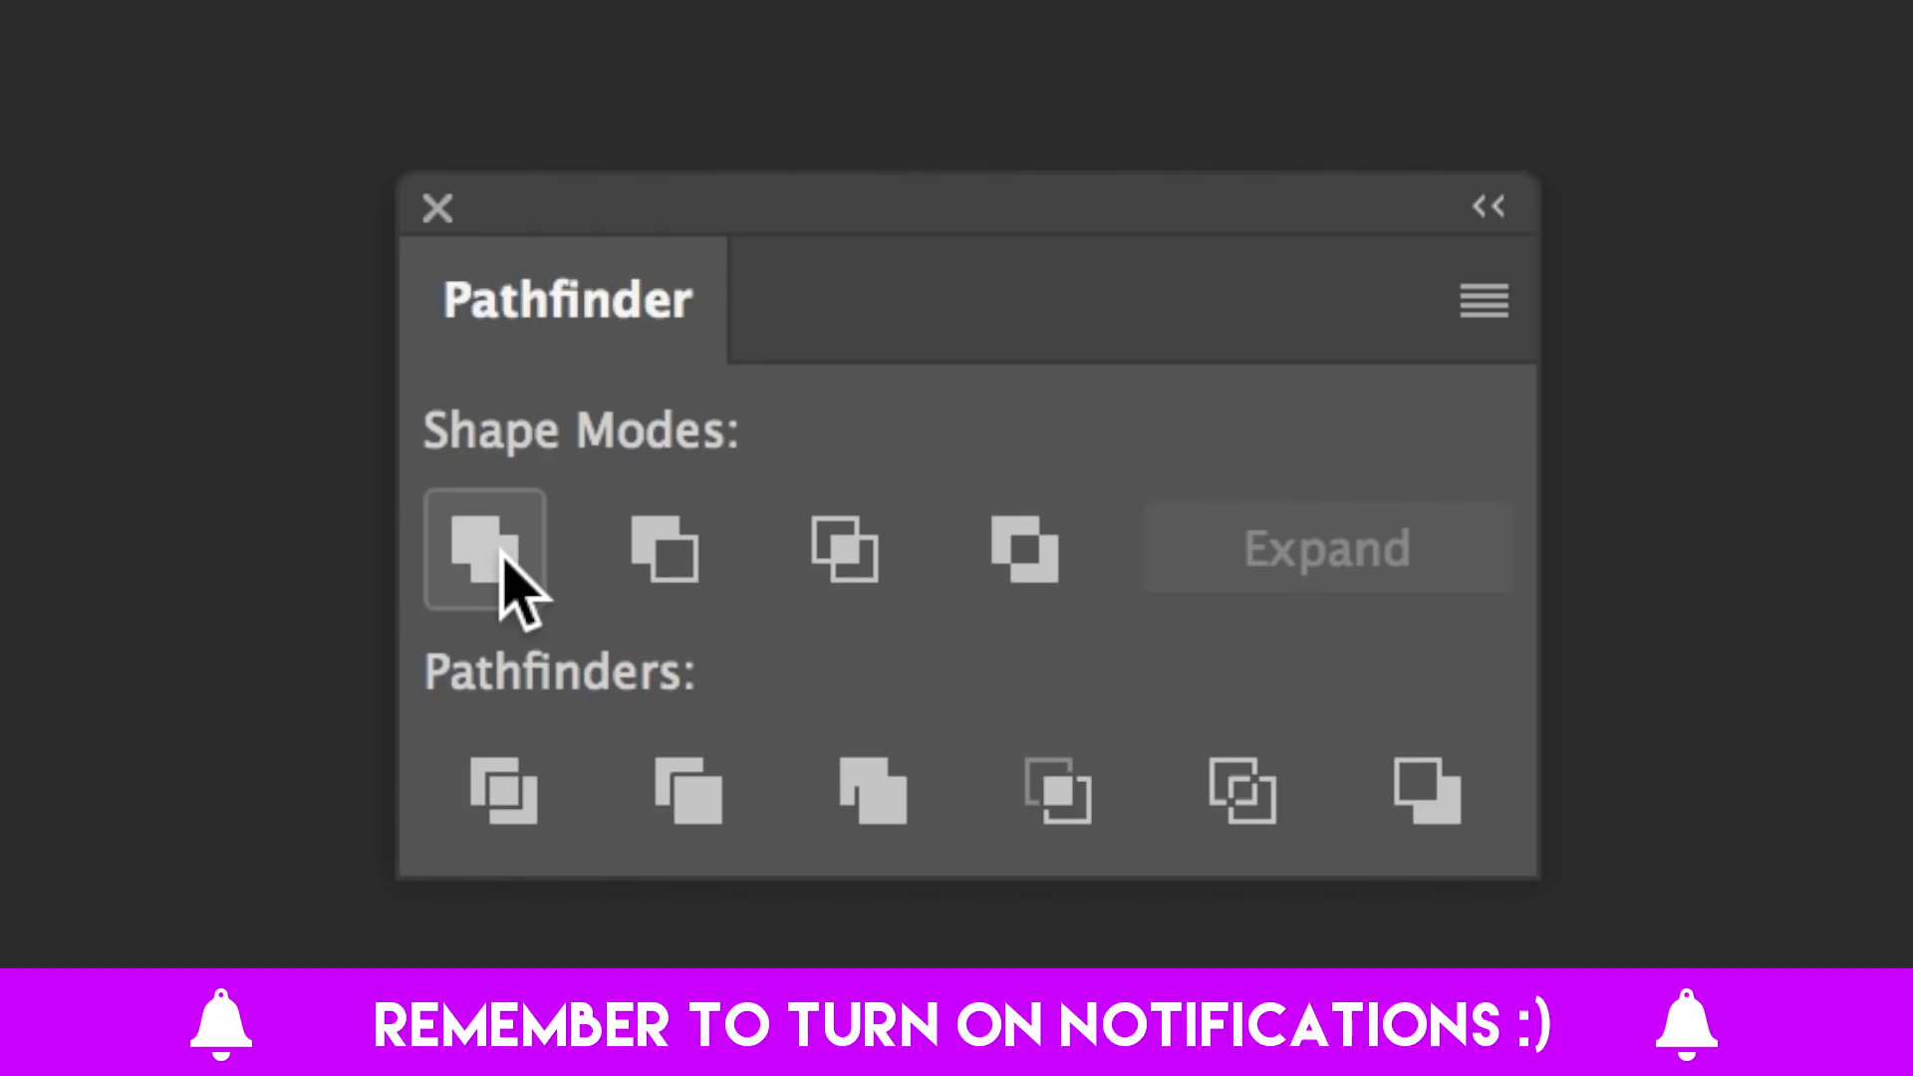
click(1401, 695)
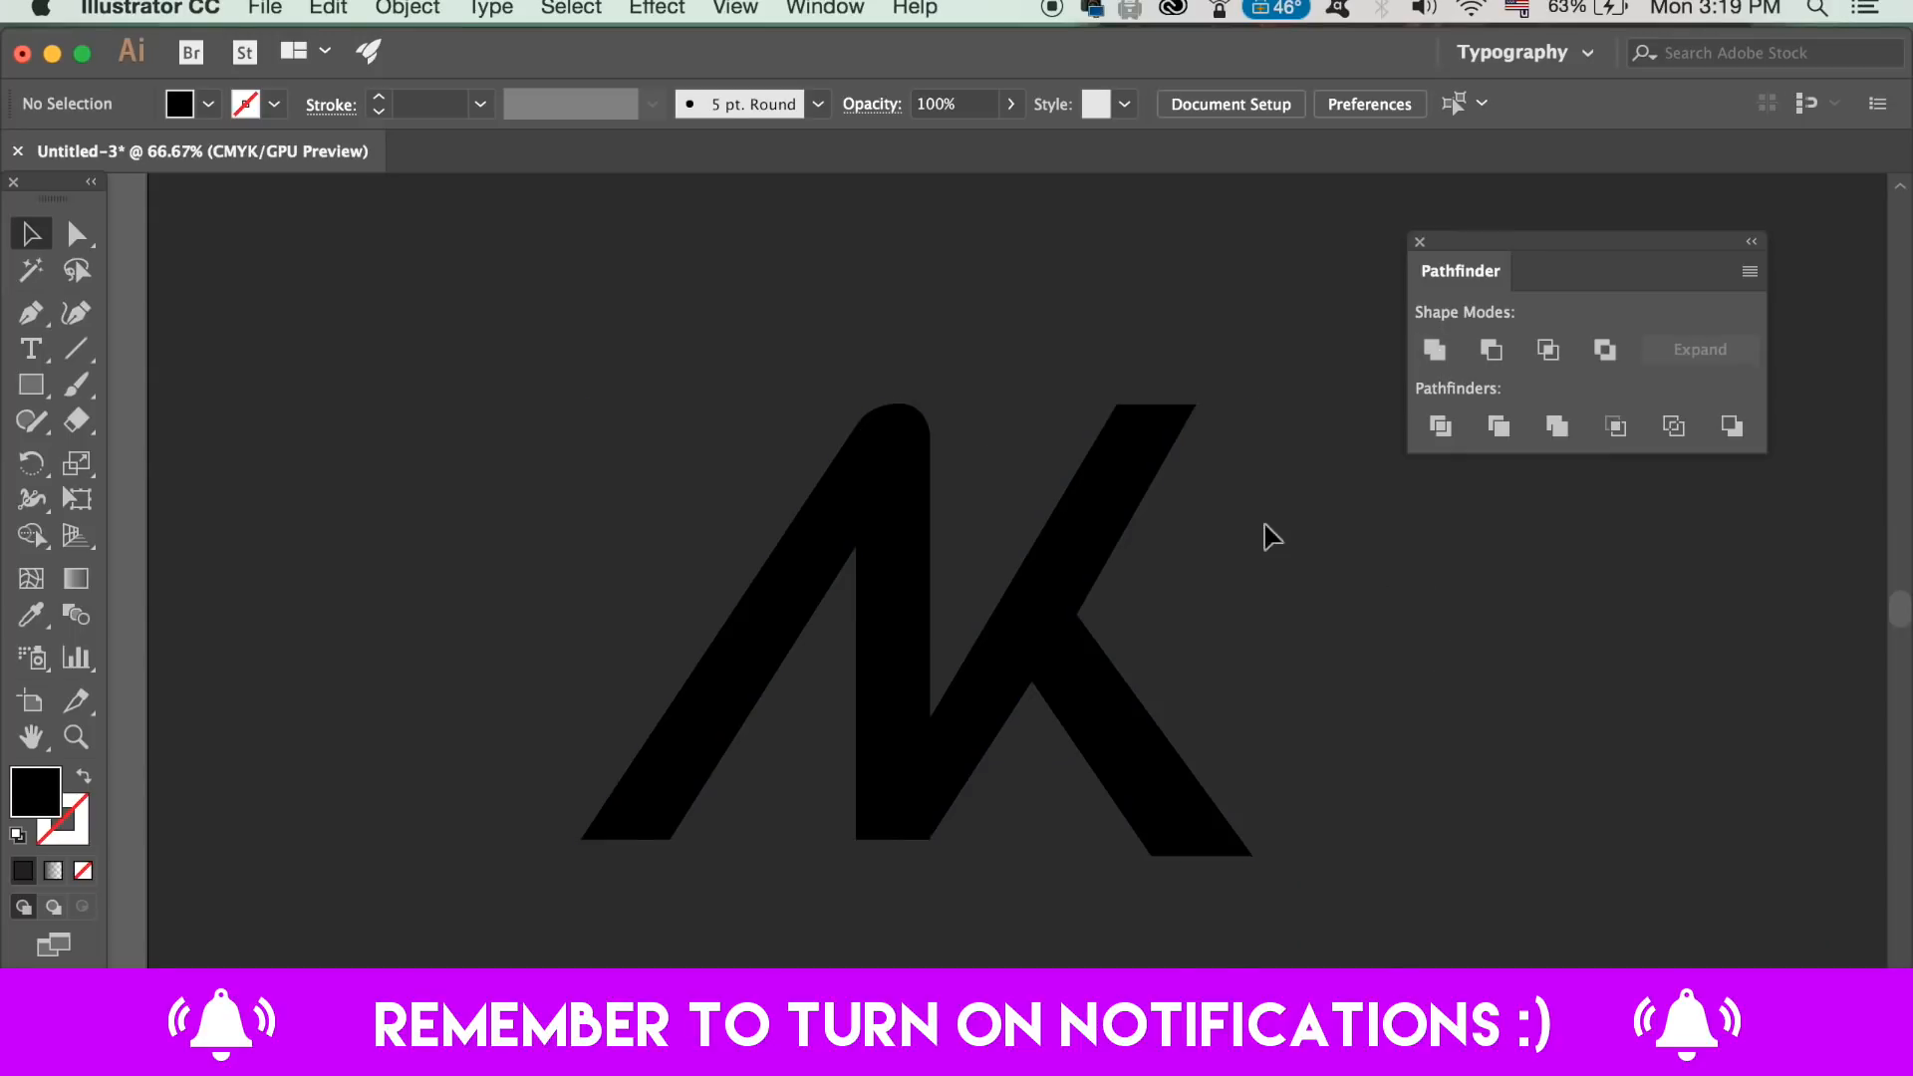
Step: Fill the merged letters with a 90° linear gradient, dark at both ends, and set its light middle stop's location to 50%
click(56, 873)
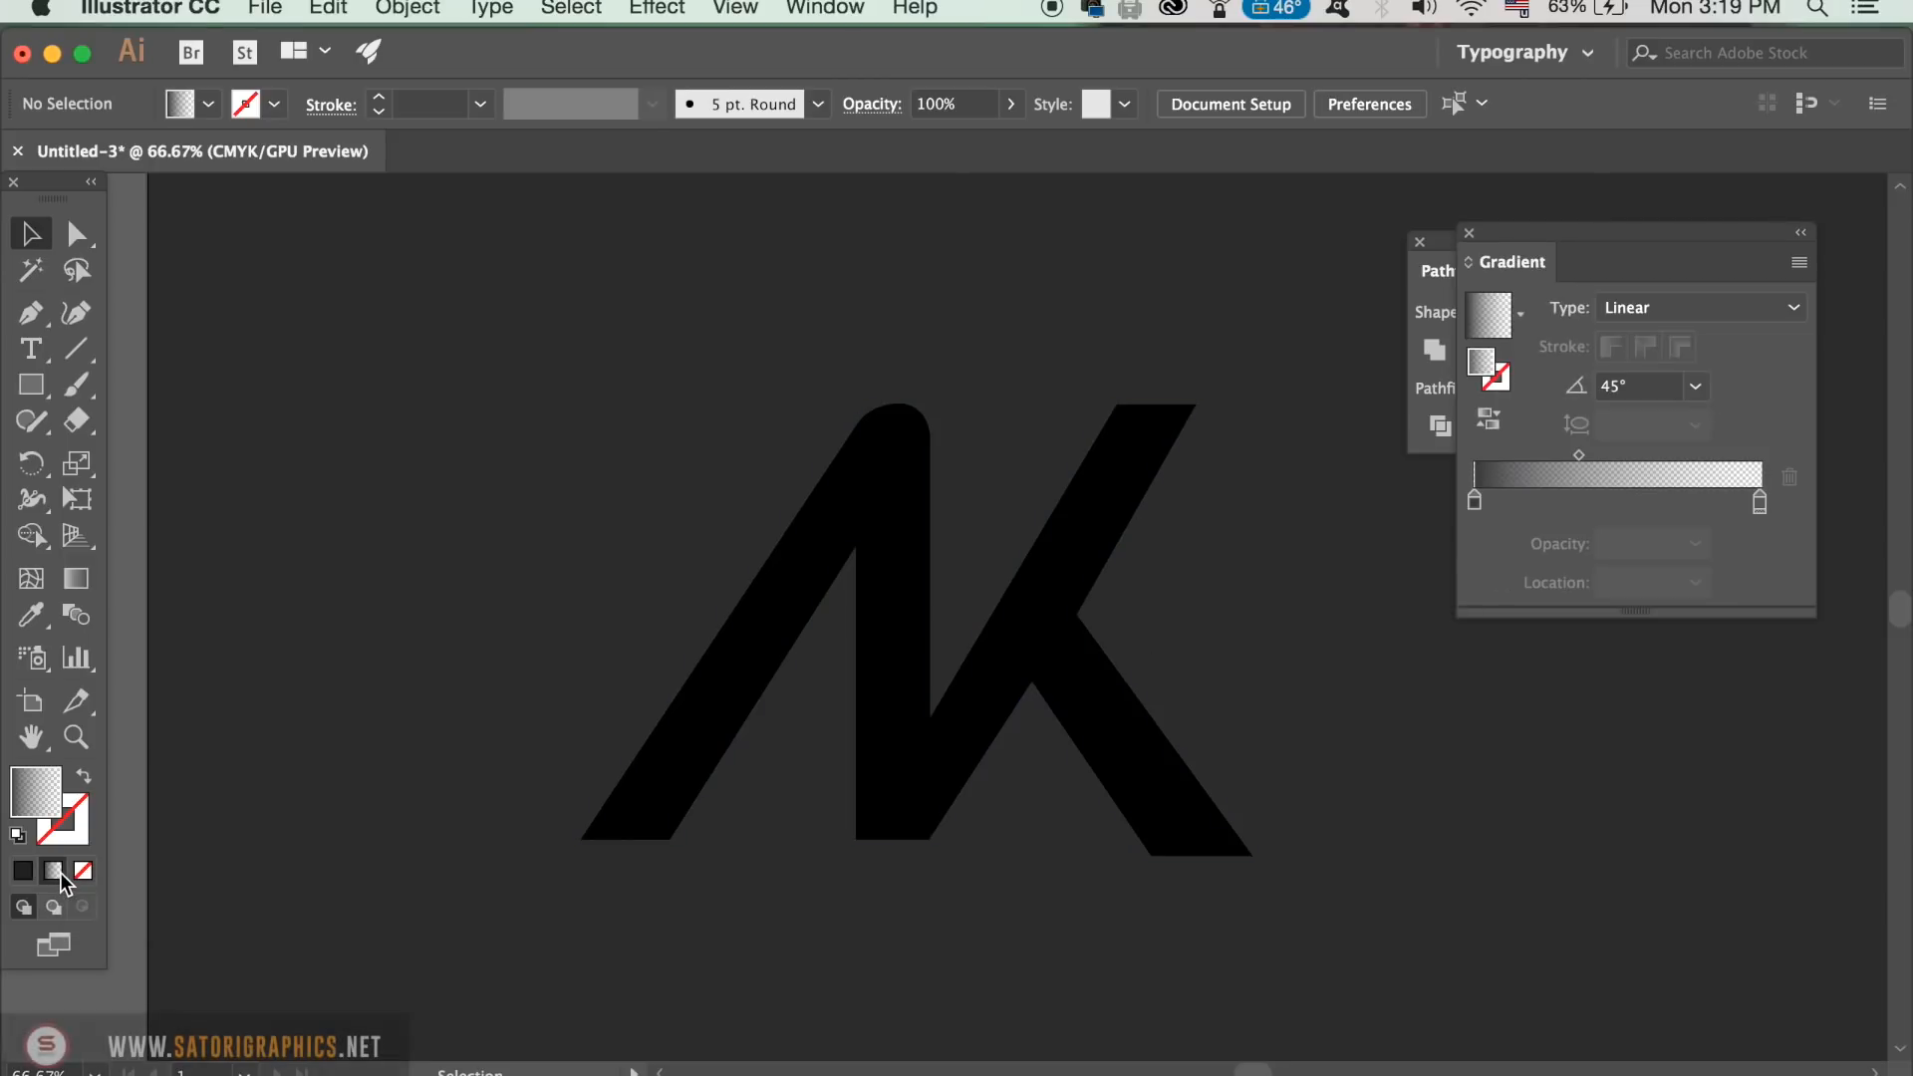
click(737, 726)
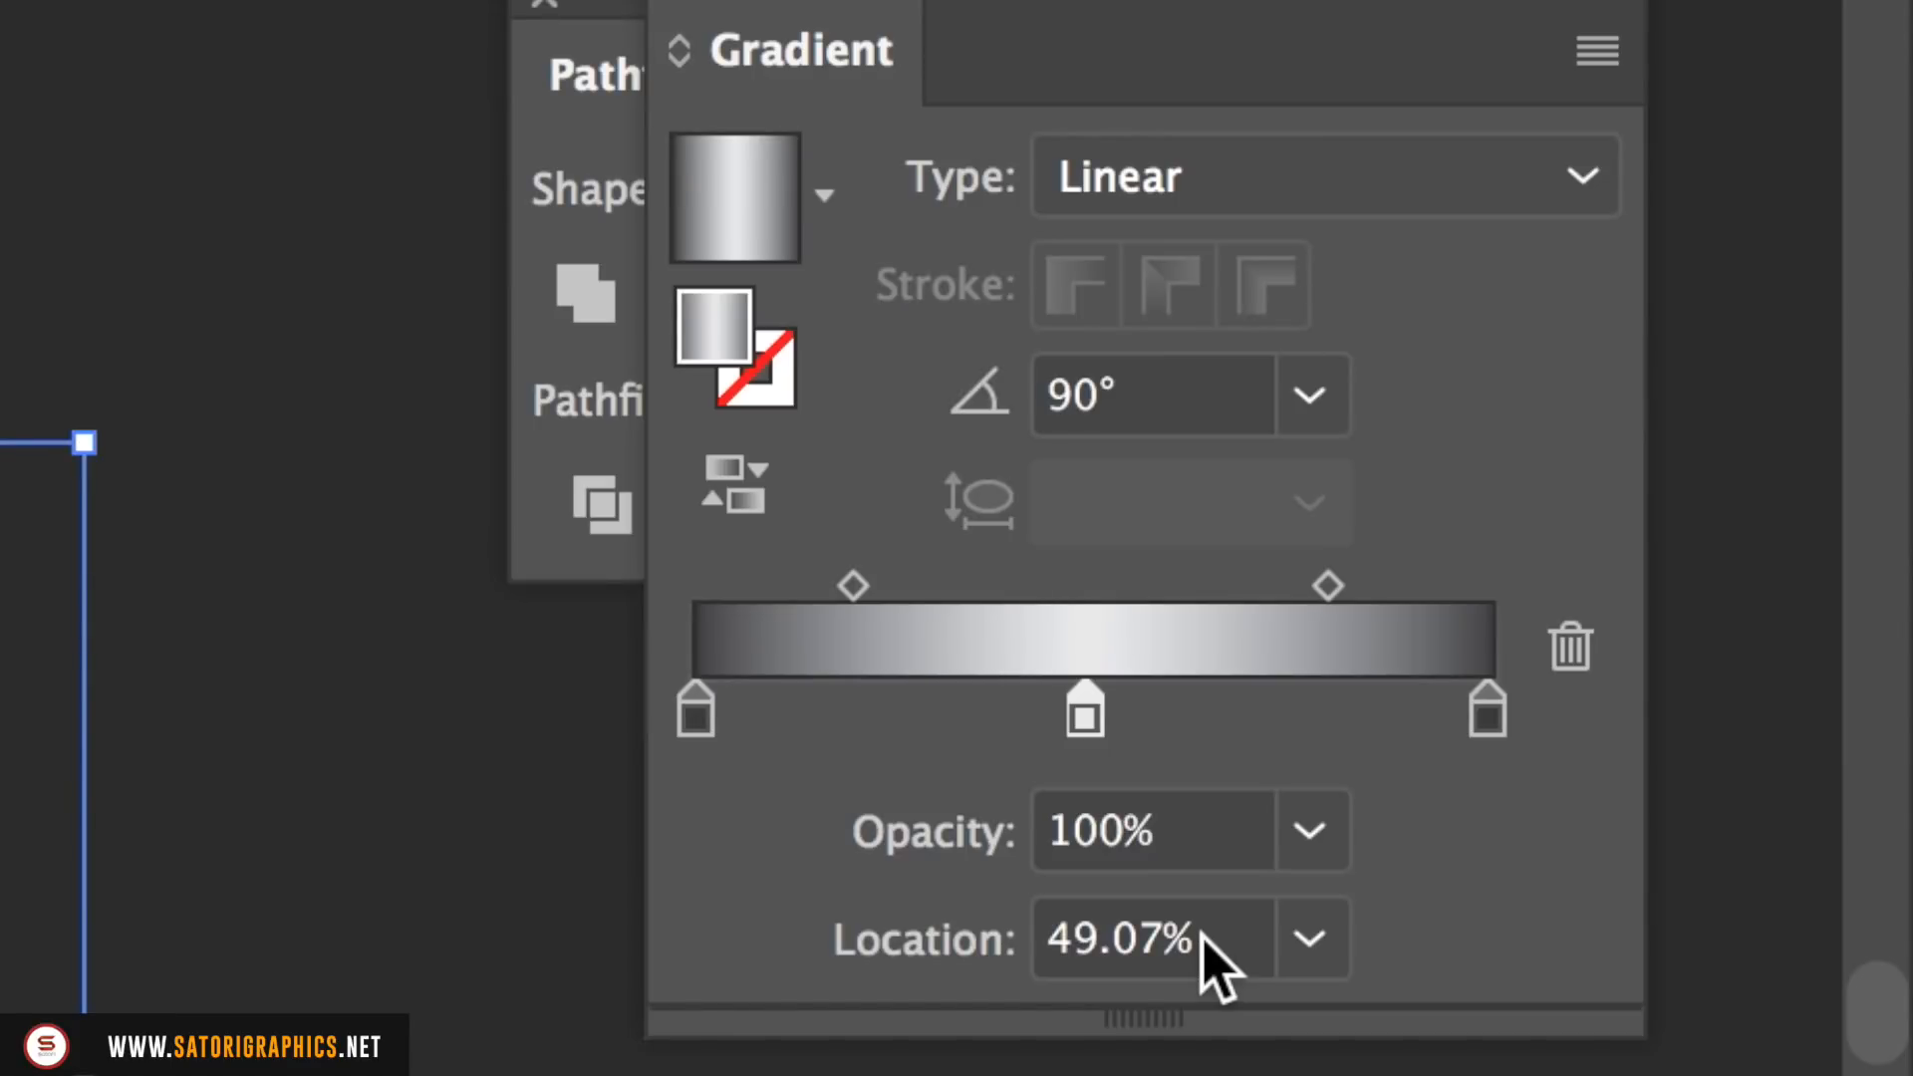
click(1036, 946)
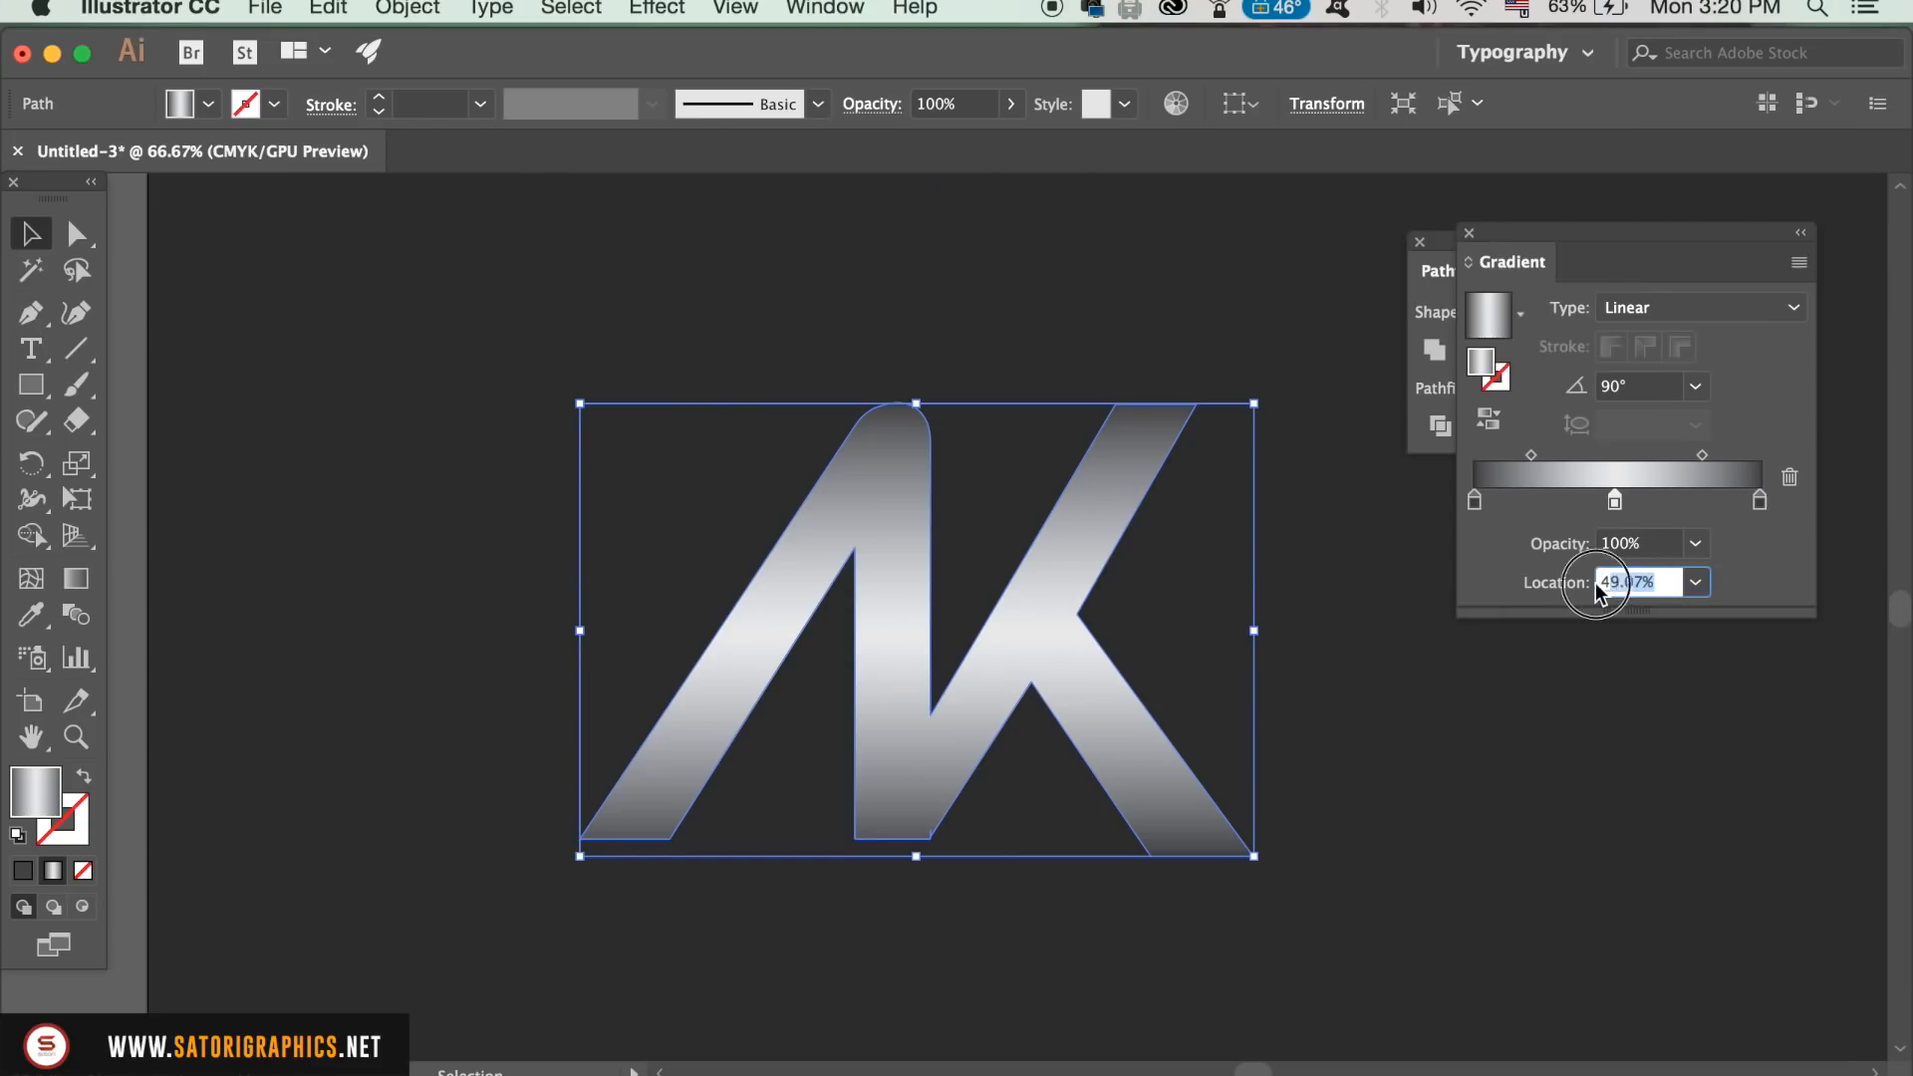
text(50)
key(Return)
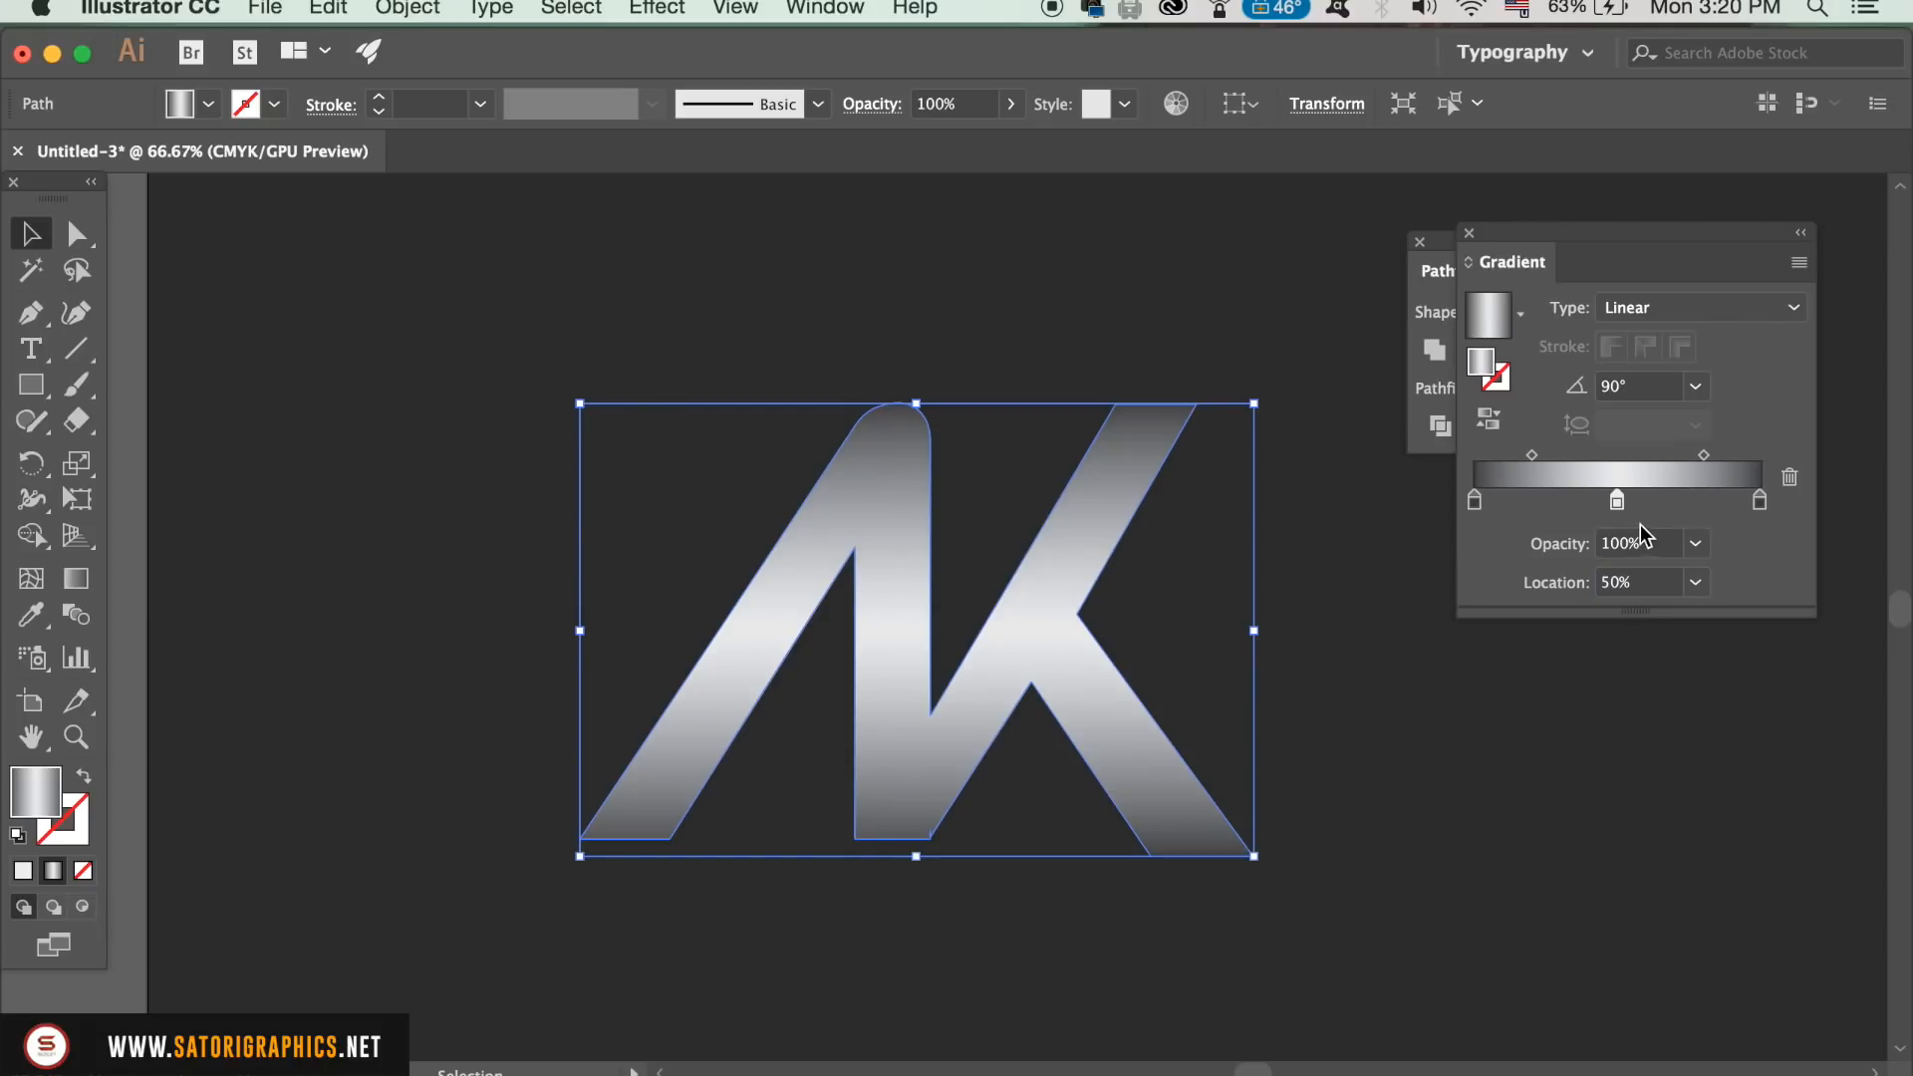
click(1347, 670)
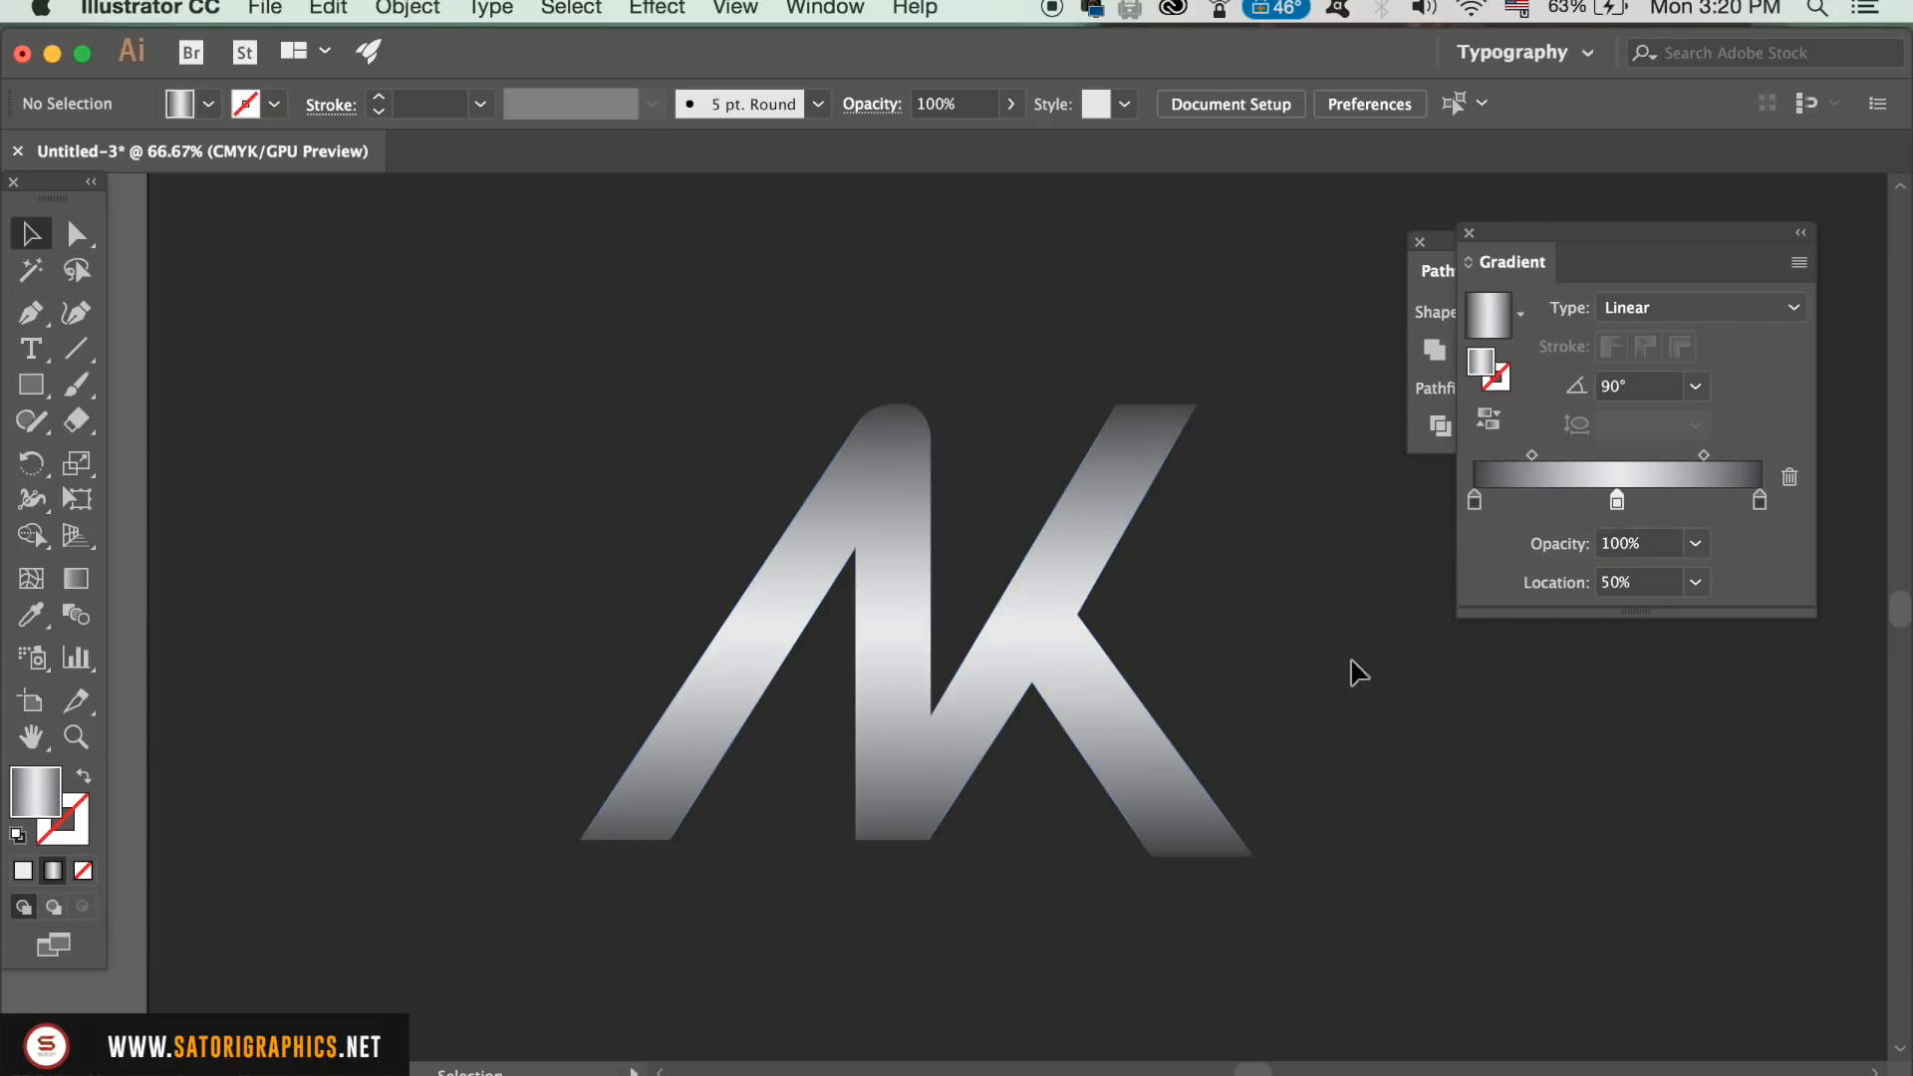
Step: Move the monogram slightly up and left, and drag the stray anchor point down to the lower-right corner of the A's stem
drag(1097, 698, 991, 636)
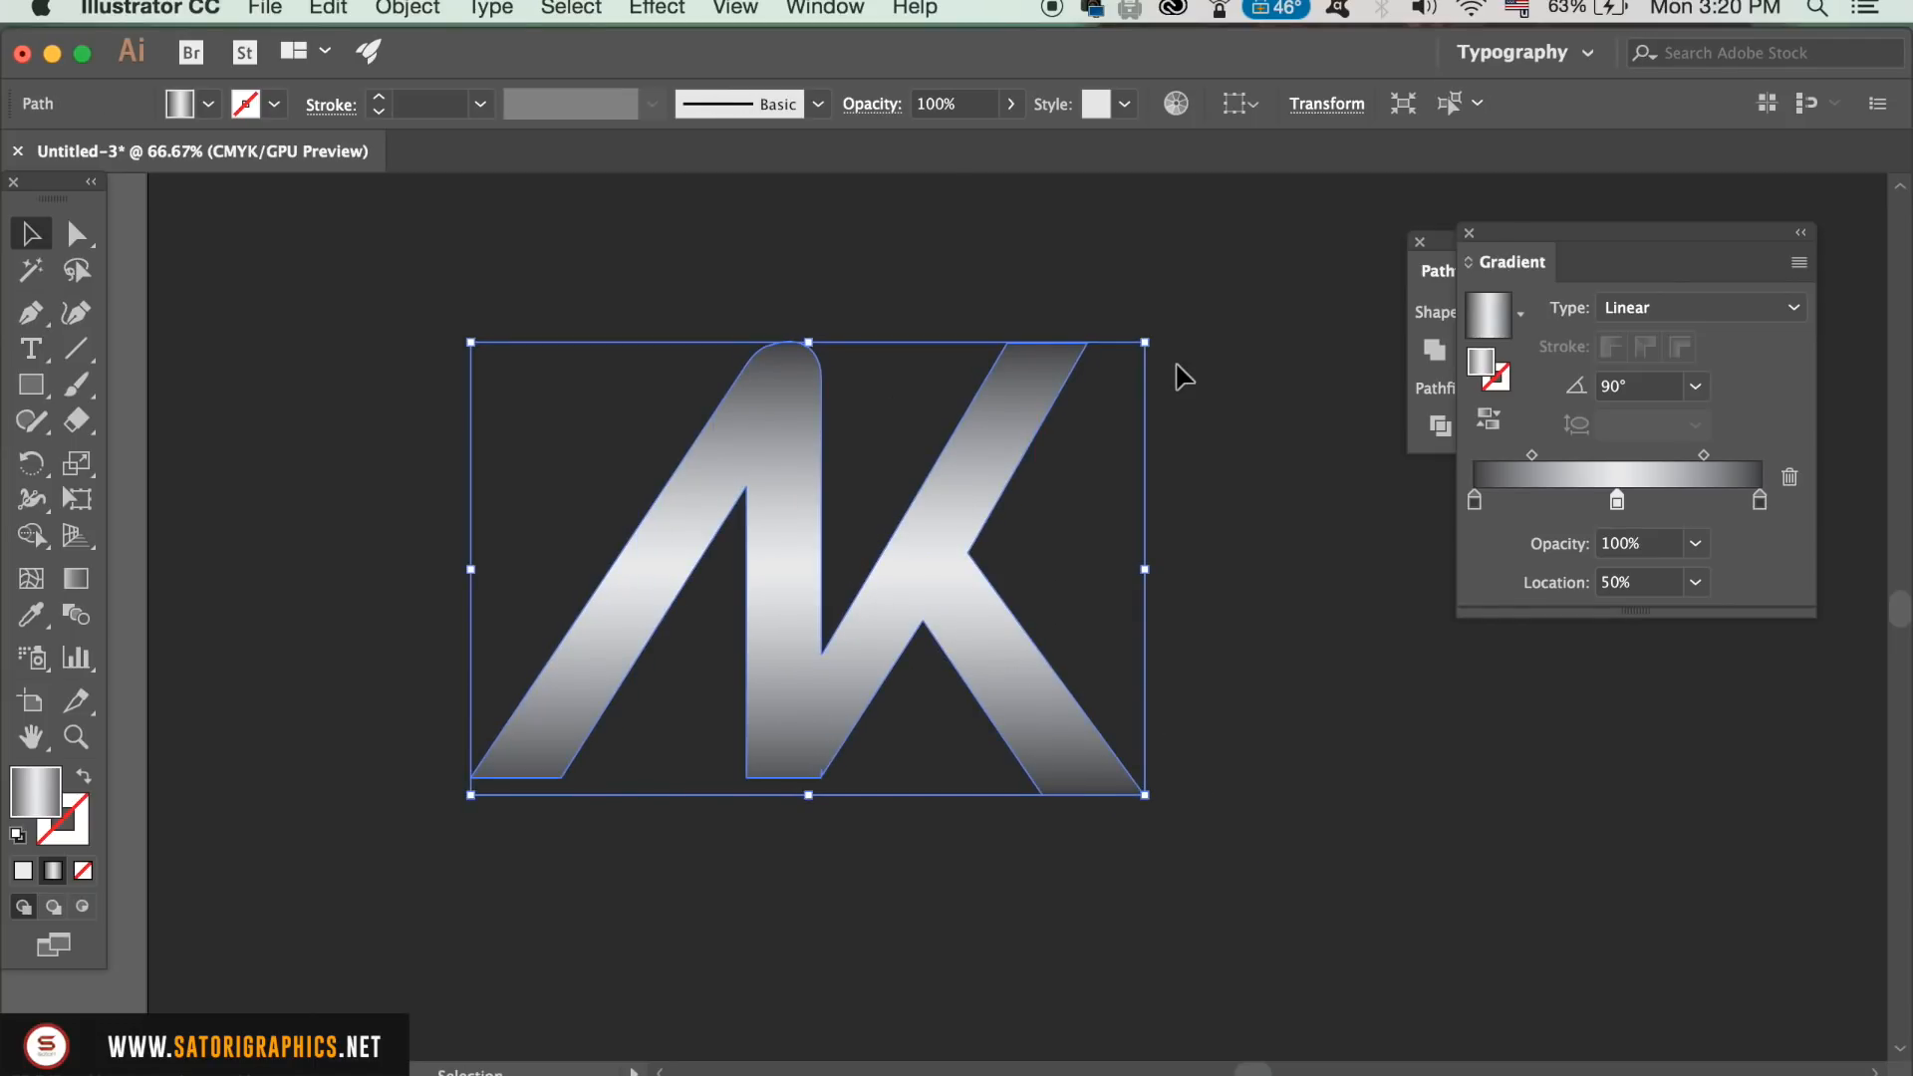
click(1198, 440)
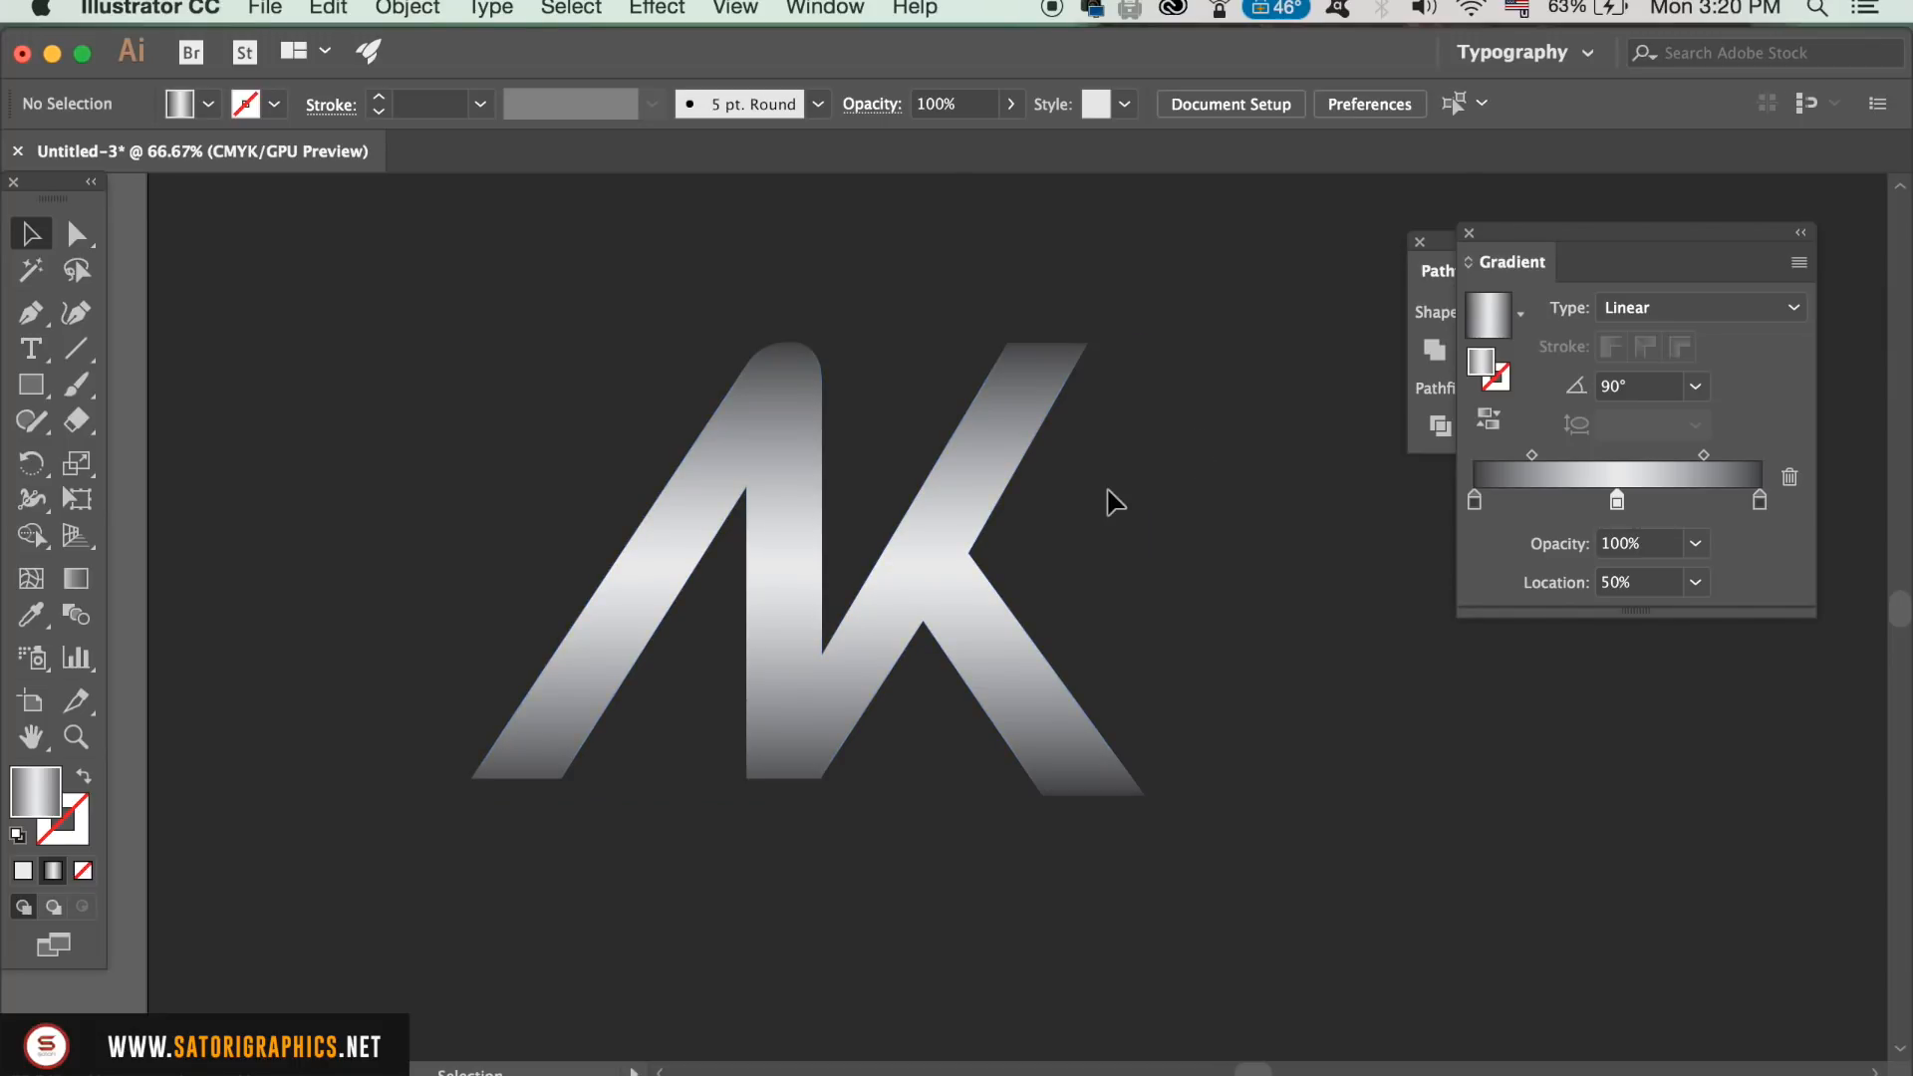
key(super+equal)
key(super+equal)
key(super+equal)
drag(814, 783, 790, 494)
click(819, 507)
key(super+equal)
key(super+equal)
drag(805, 697, 619, 568)
key(a)
click(747, 678)
drag(749, 681, 750, 743)
click(754, 791)
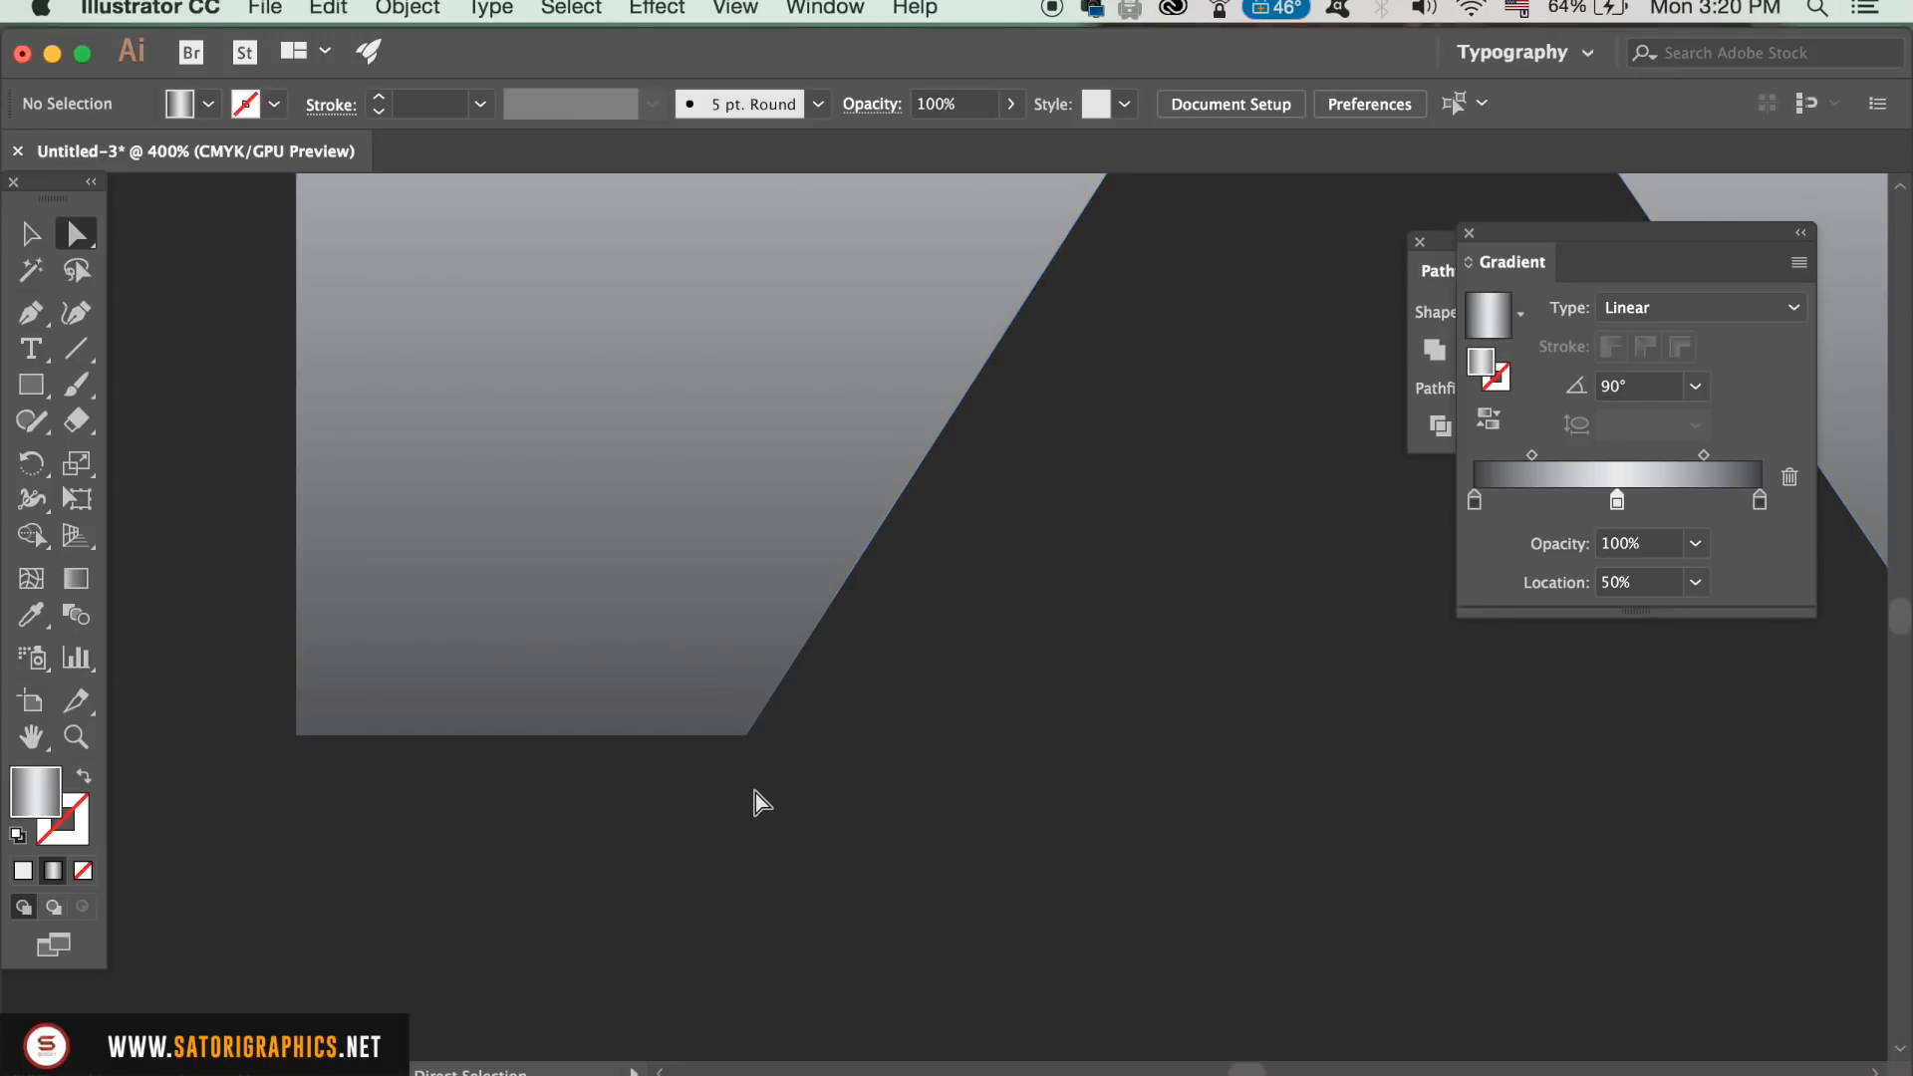
key(super+minus)
key(super+minus)
key(super+minus)
key(super+minus)
key(super+minus)
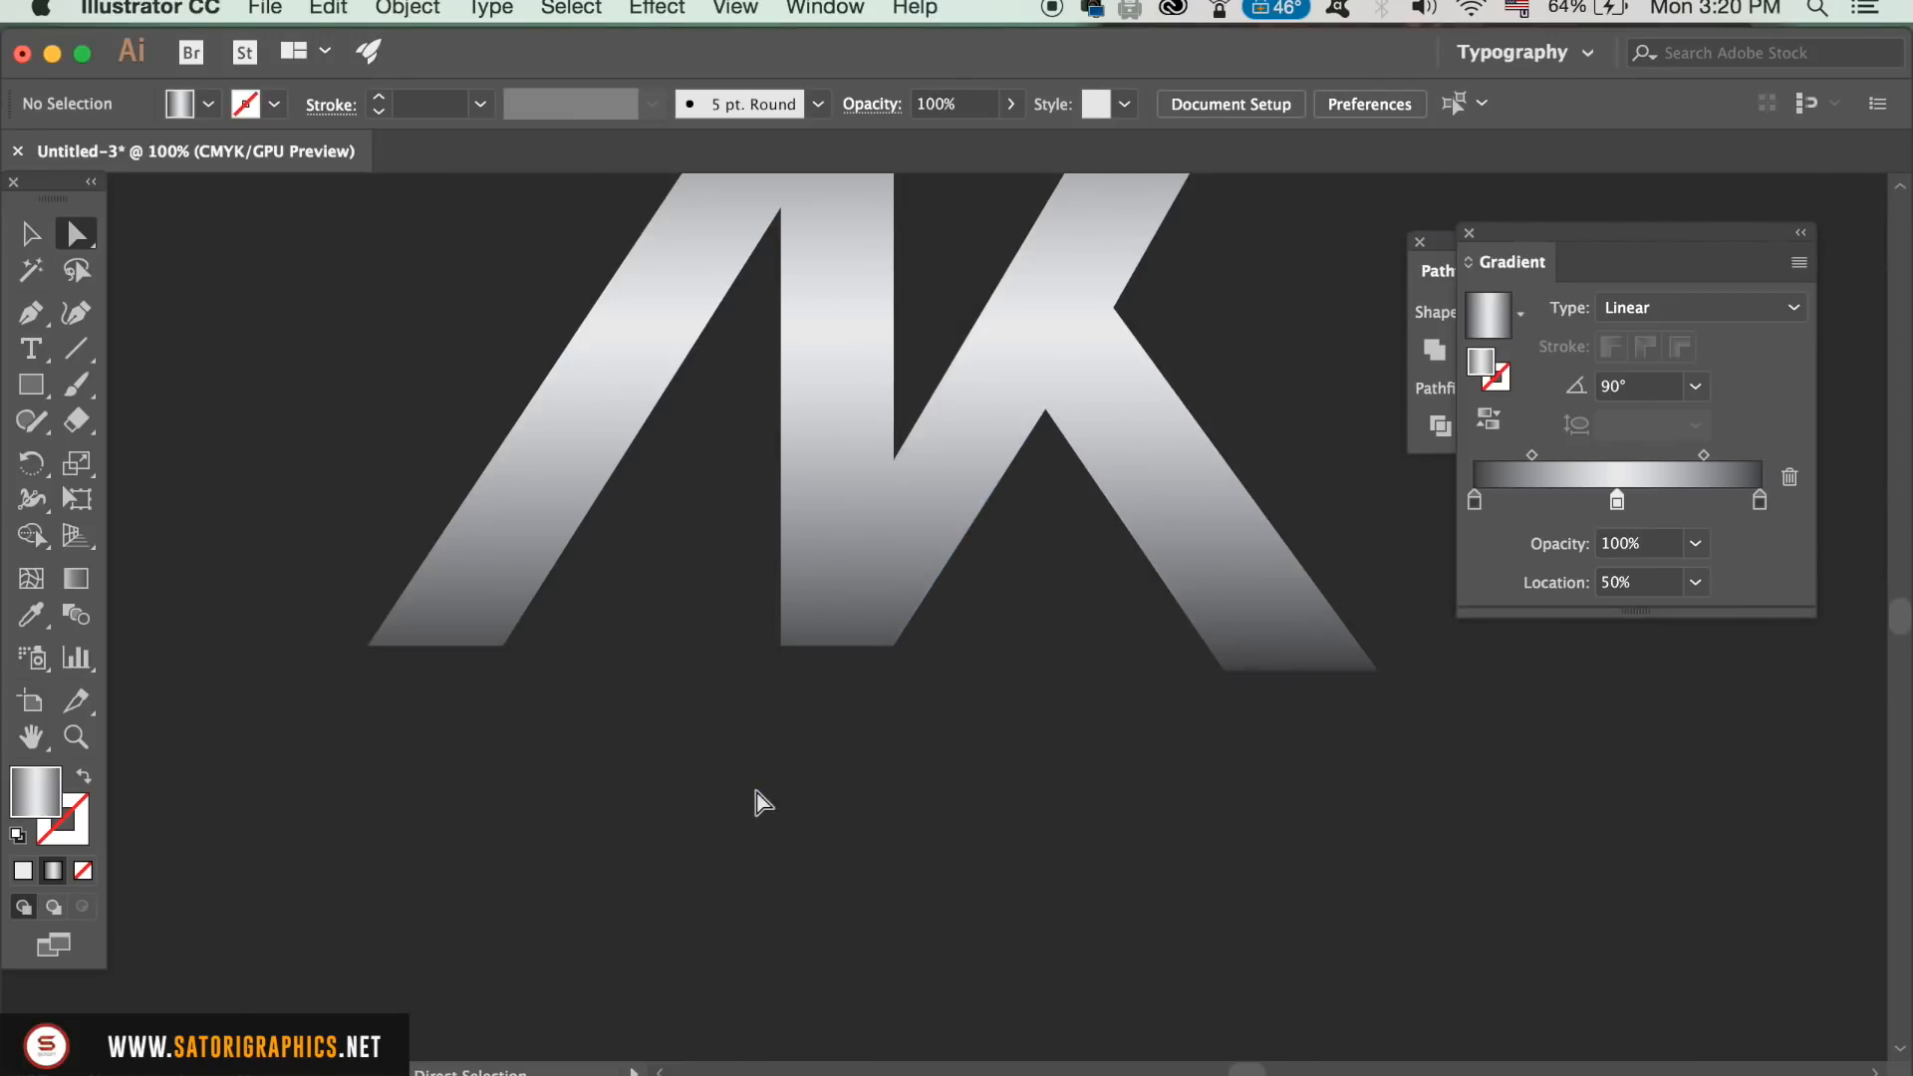
drag(893, 643, 740, 829)
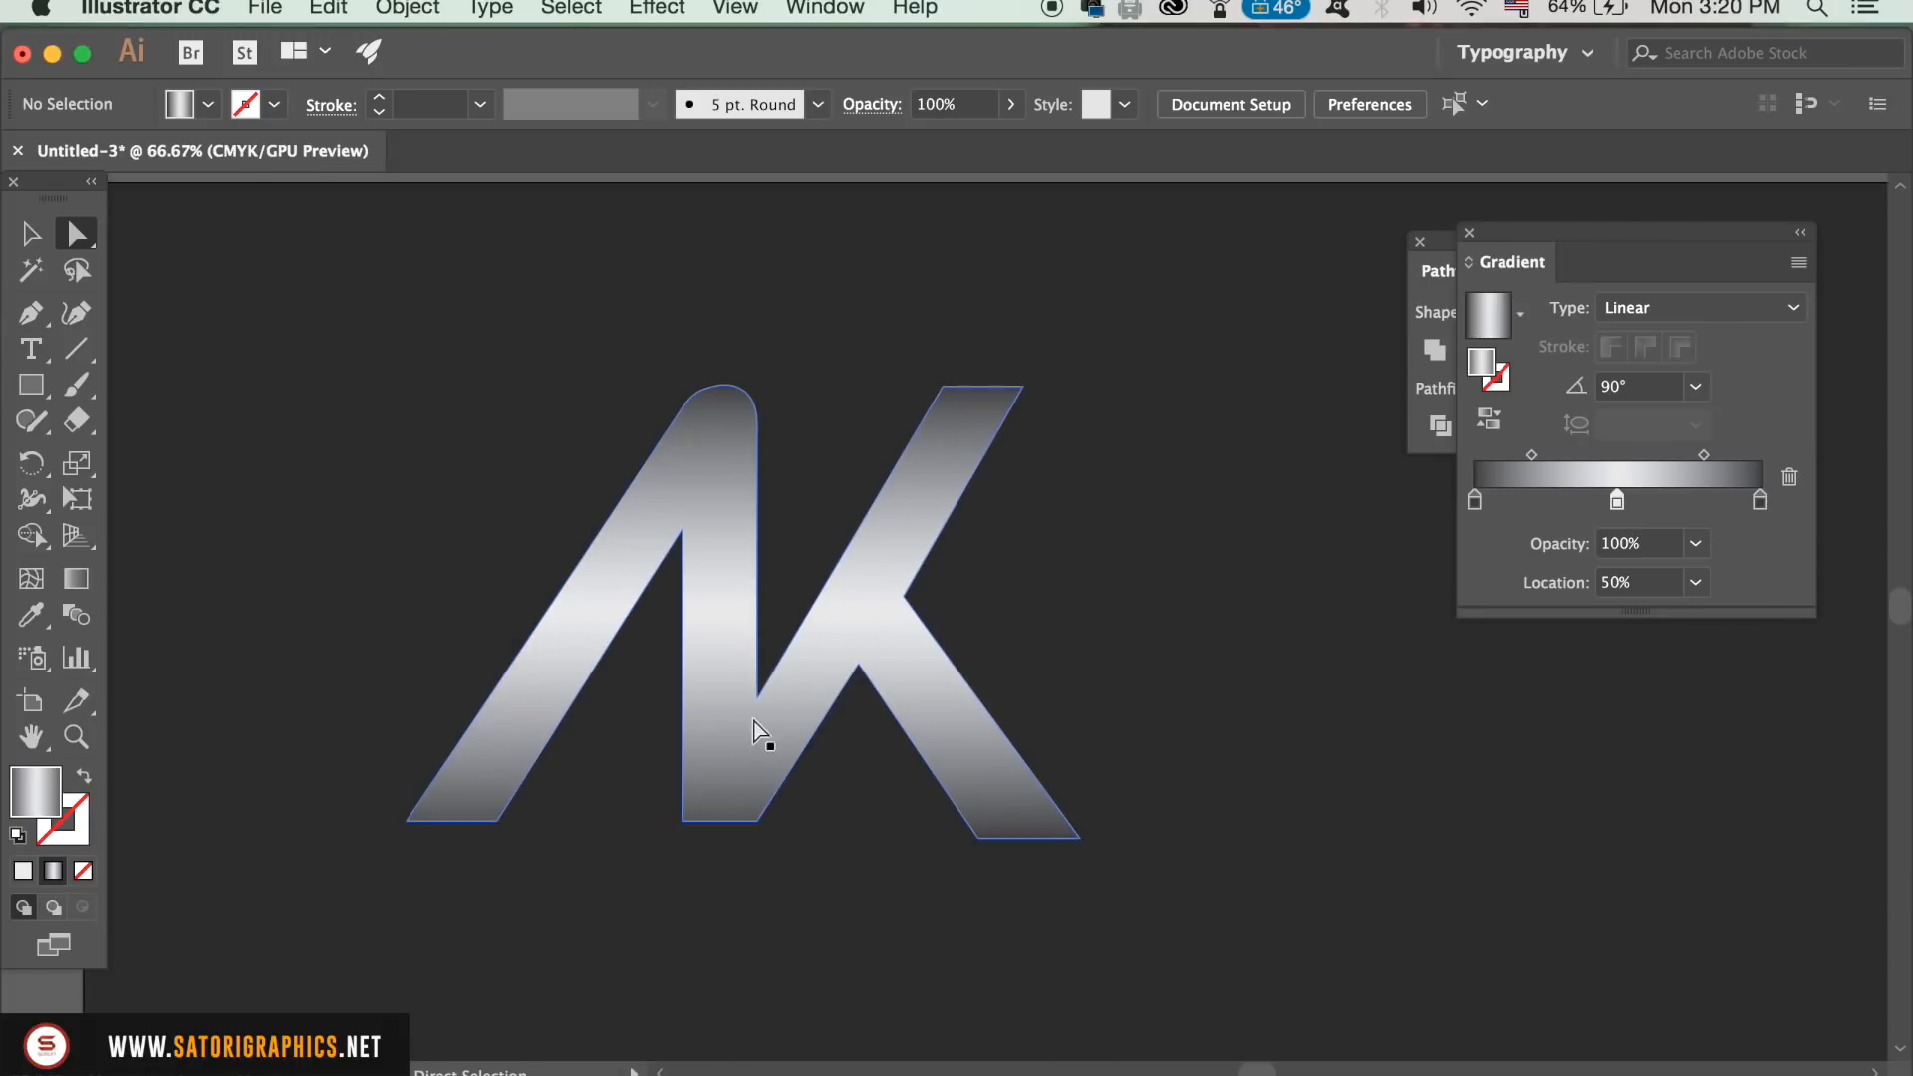
key(v)
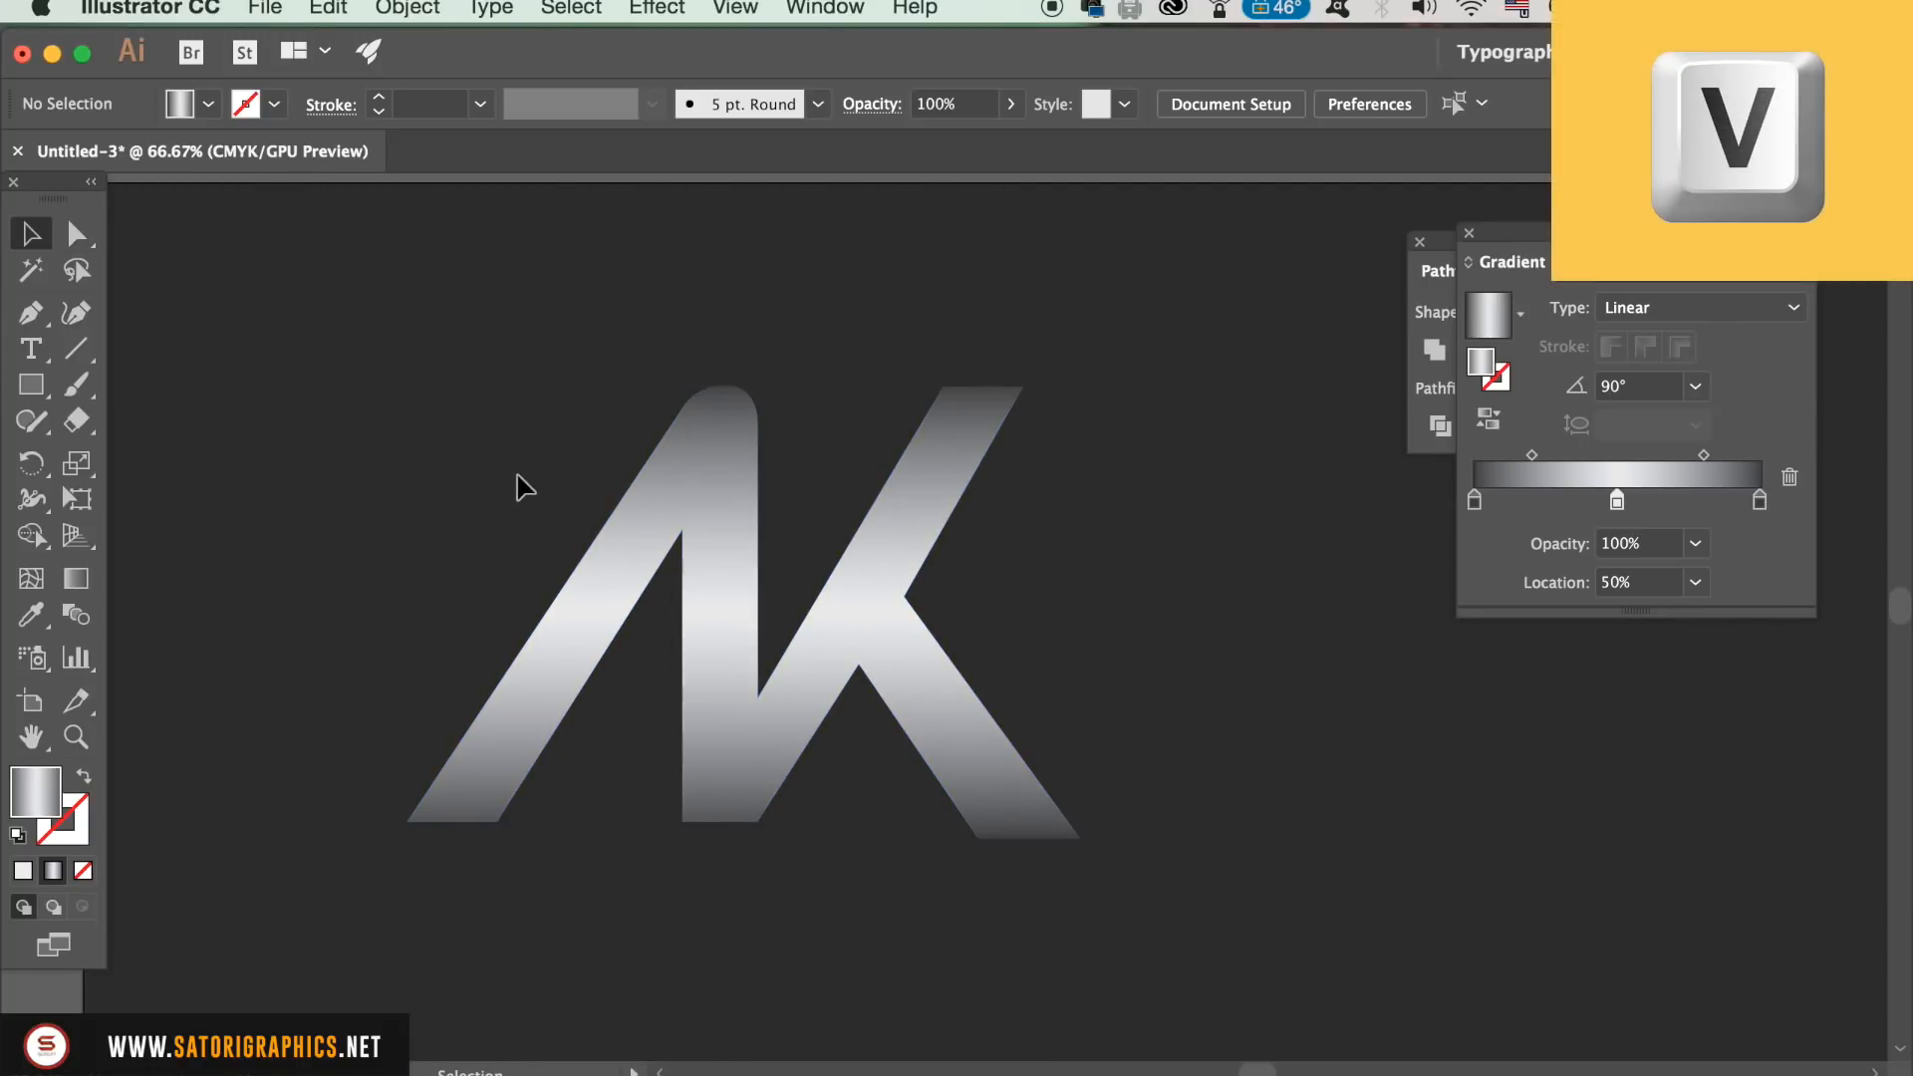
click(685, 470)
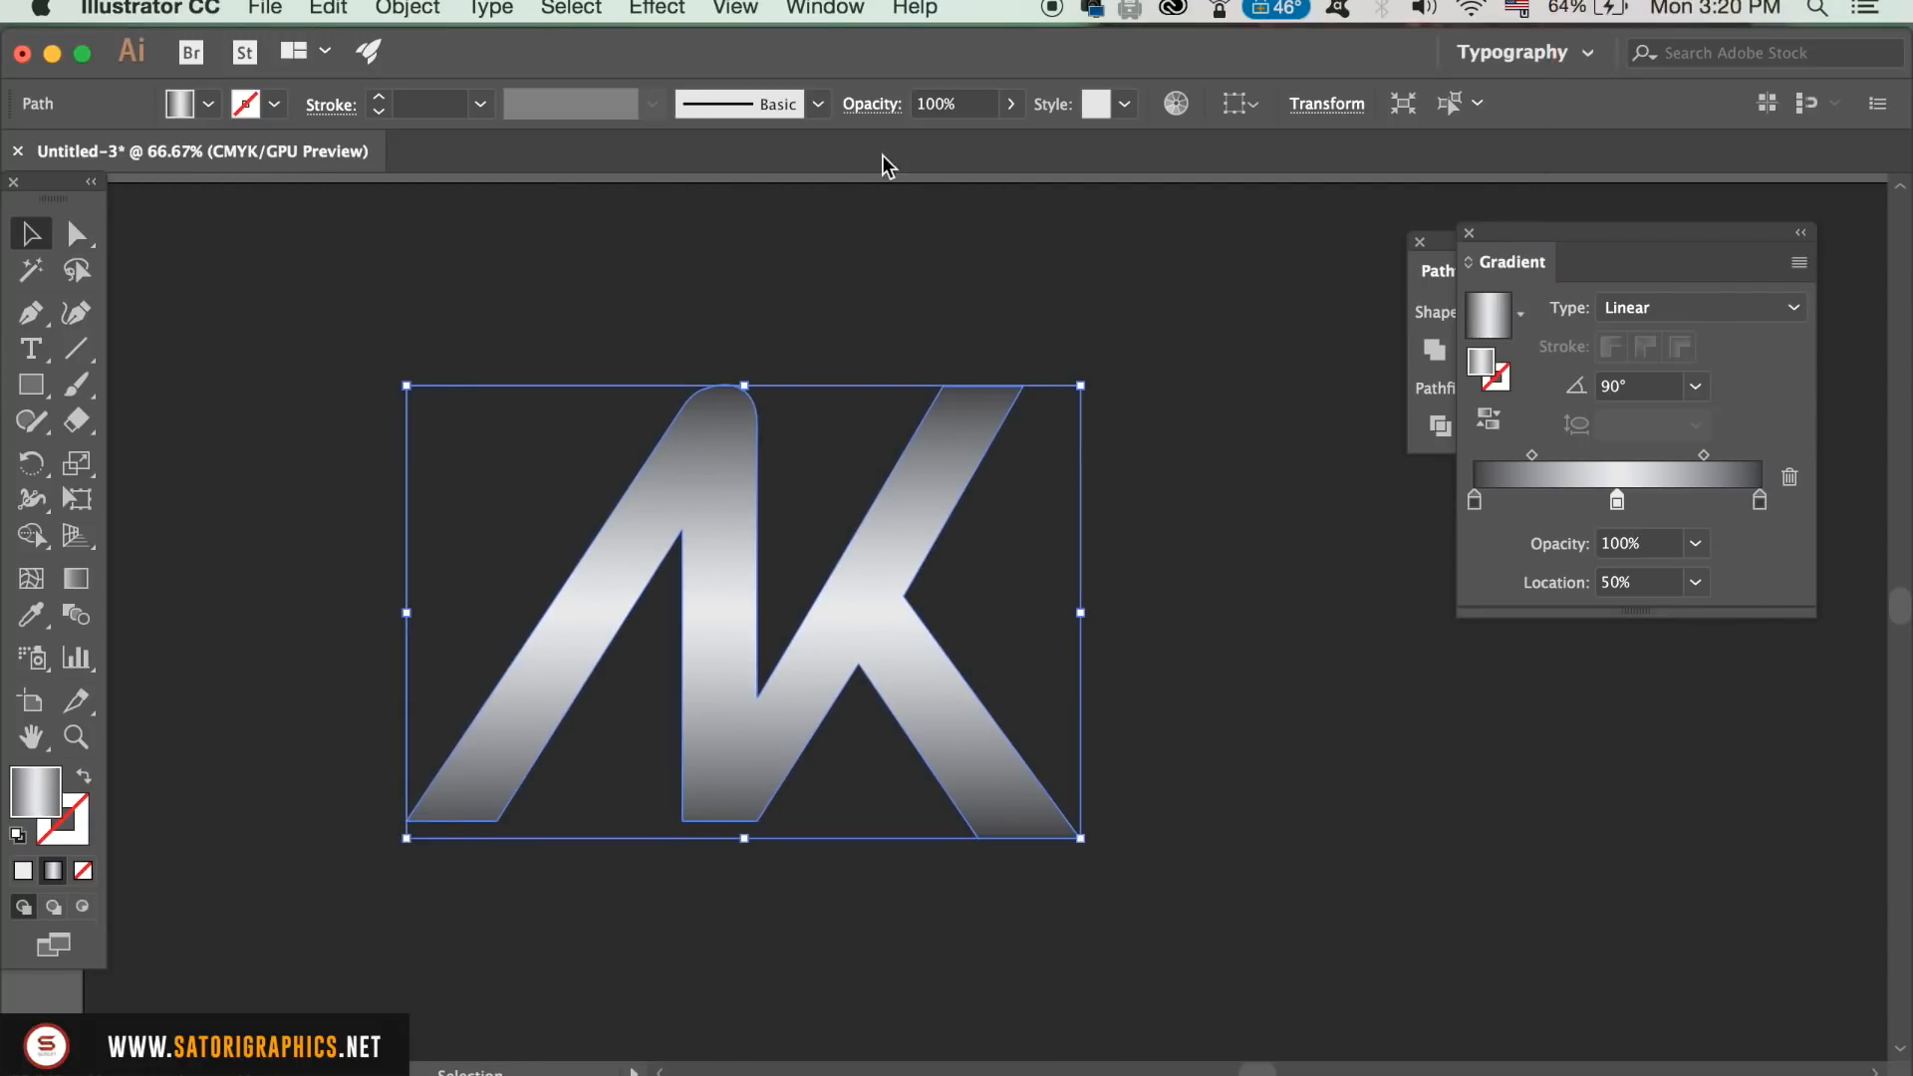
click(1340, 615)
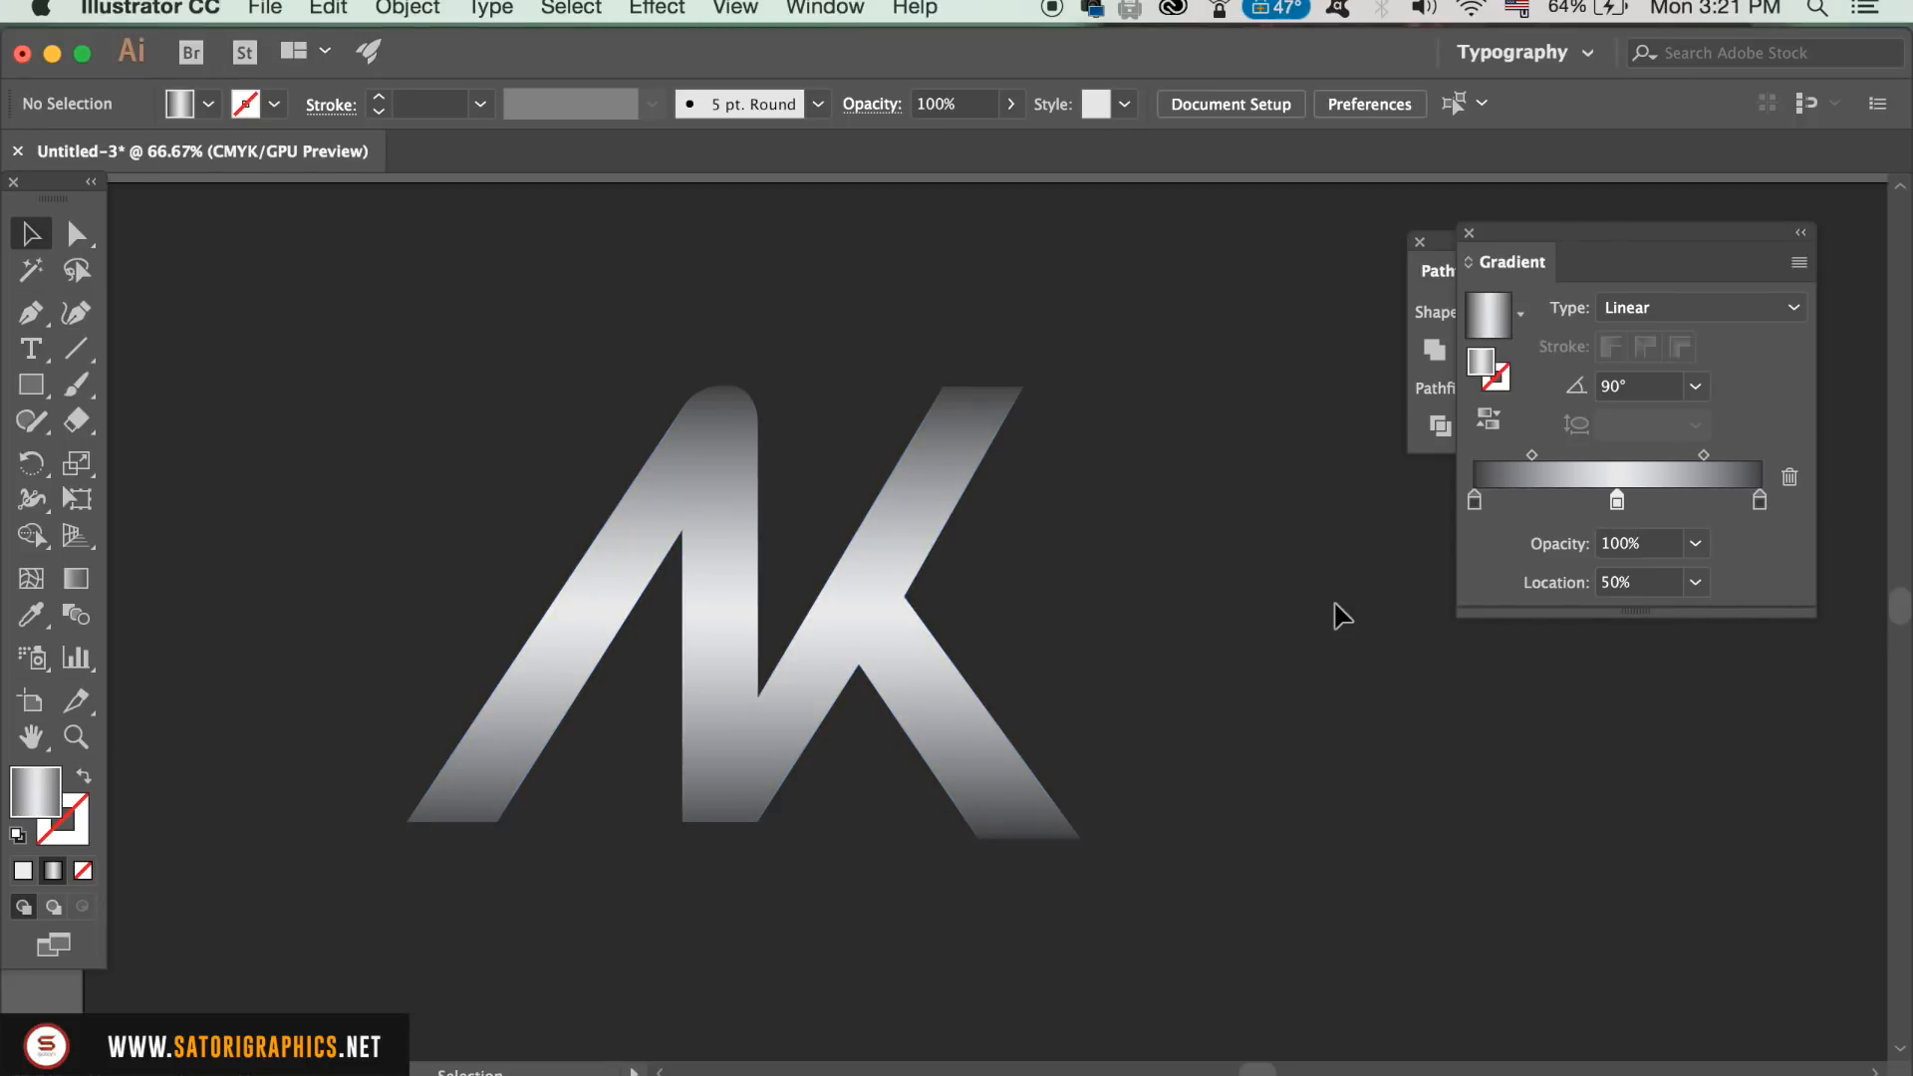
Step: Change the fill to a solid colour sampled from the dark background with the Eyedropper
key(super+equal)
key(super+equal)
key(super+equal)
drag(447, 833, 696, 607)
click(23, 871)
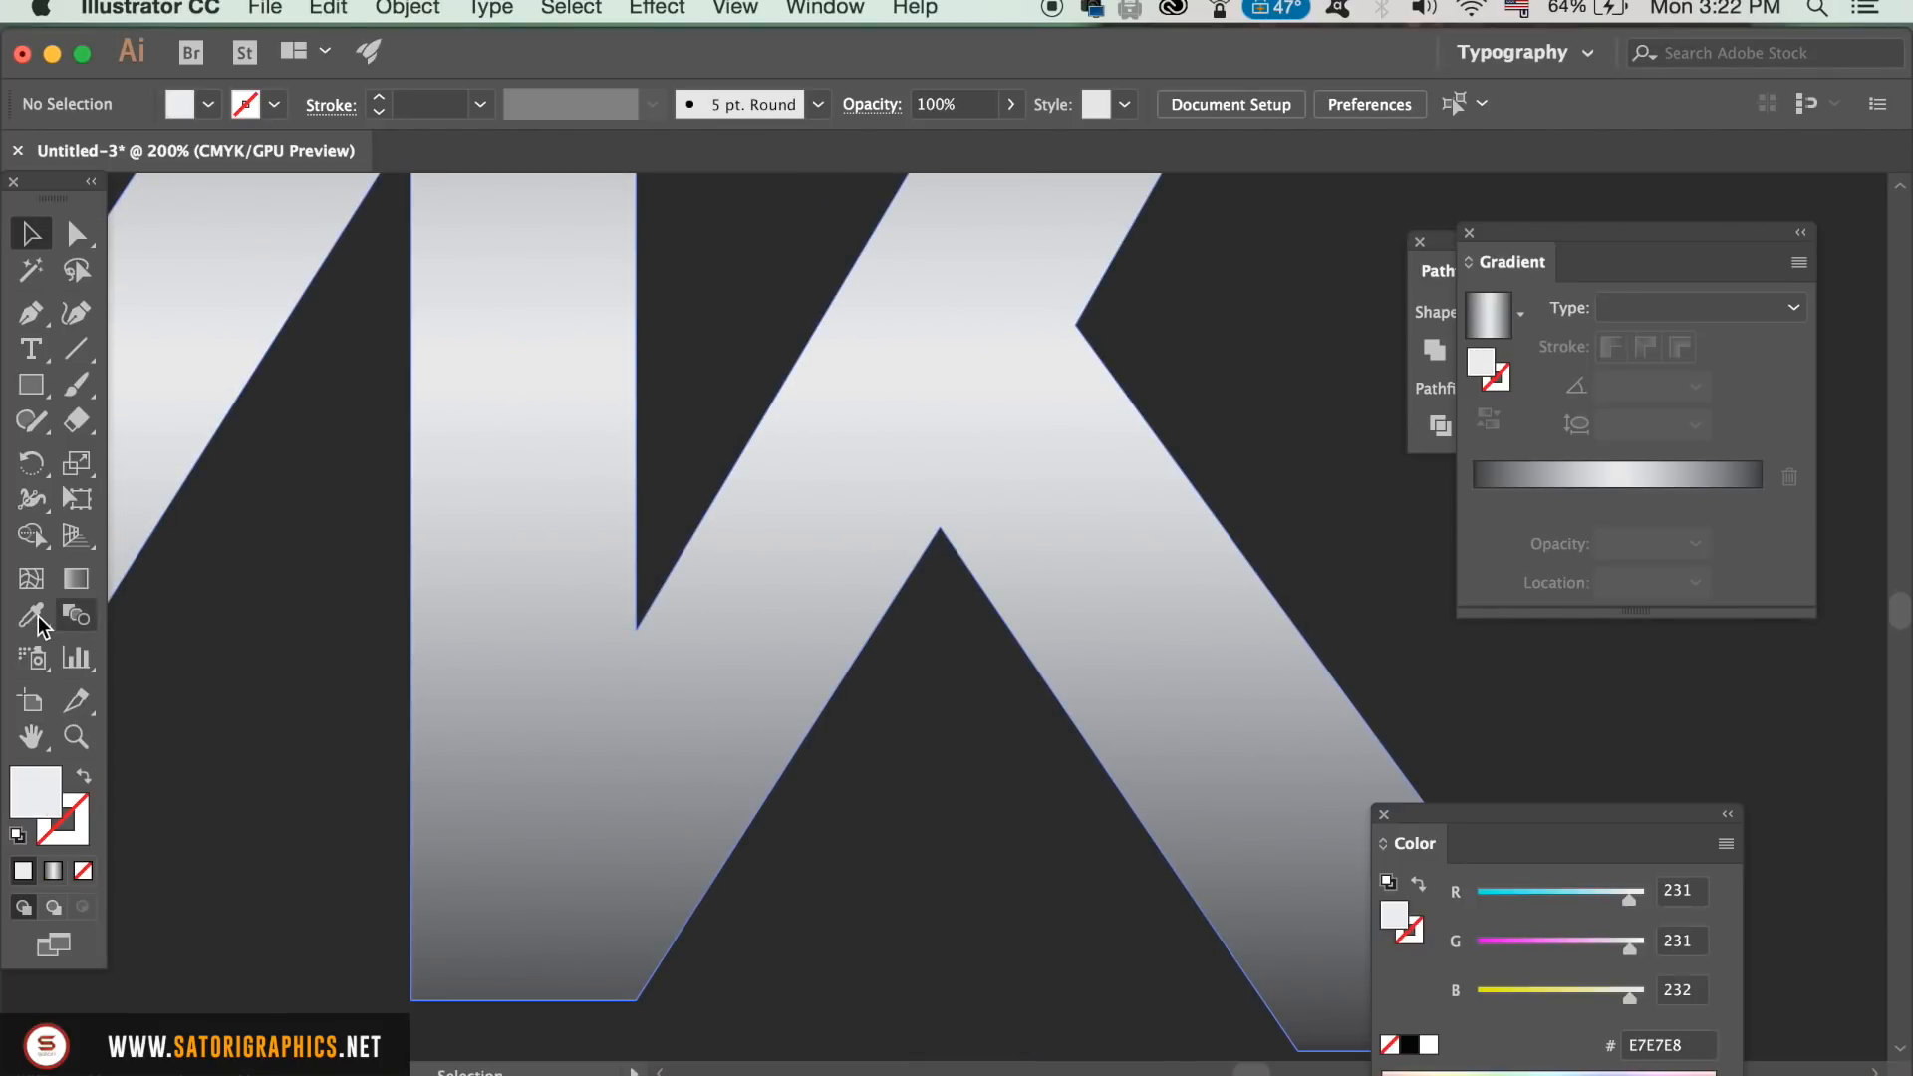
click(36, 618)
click(242, 617)
Step: Draw a closed Pen shape over the band joining A and K, from the stem's right edge to a vertical edge at the K's crotch
key(p)
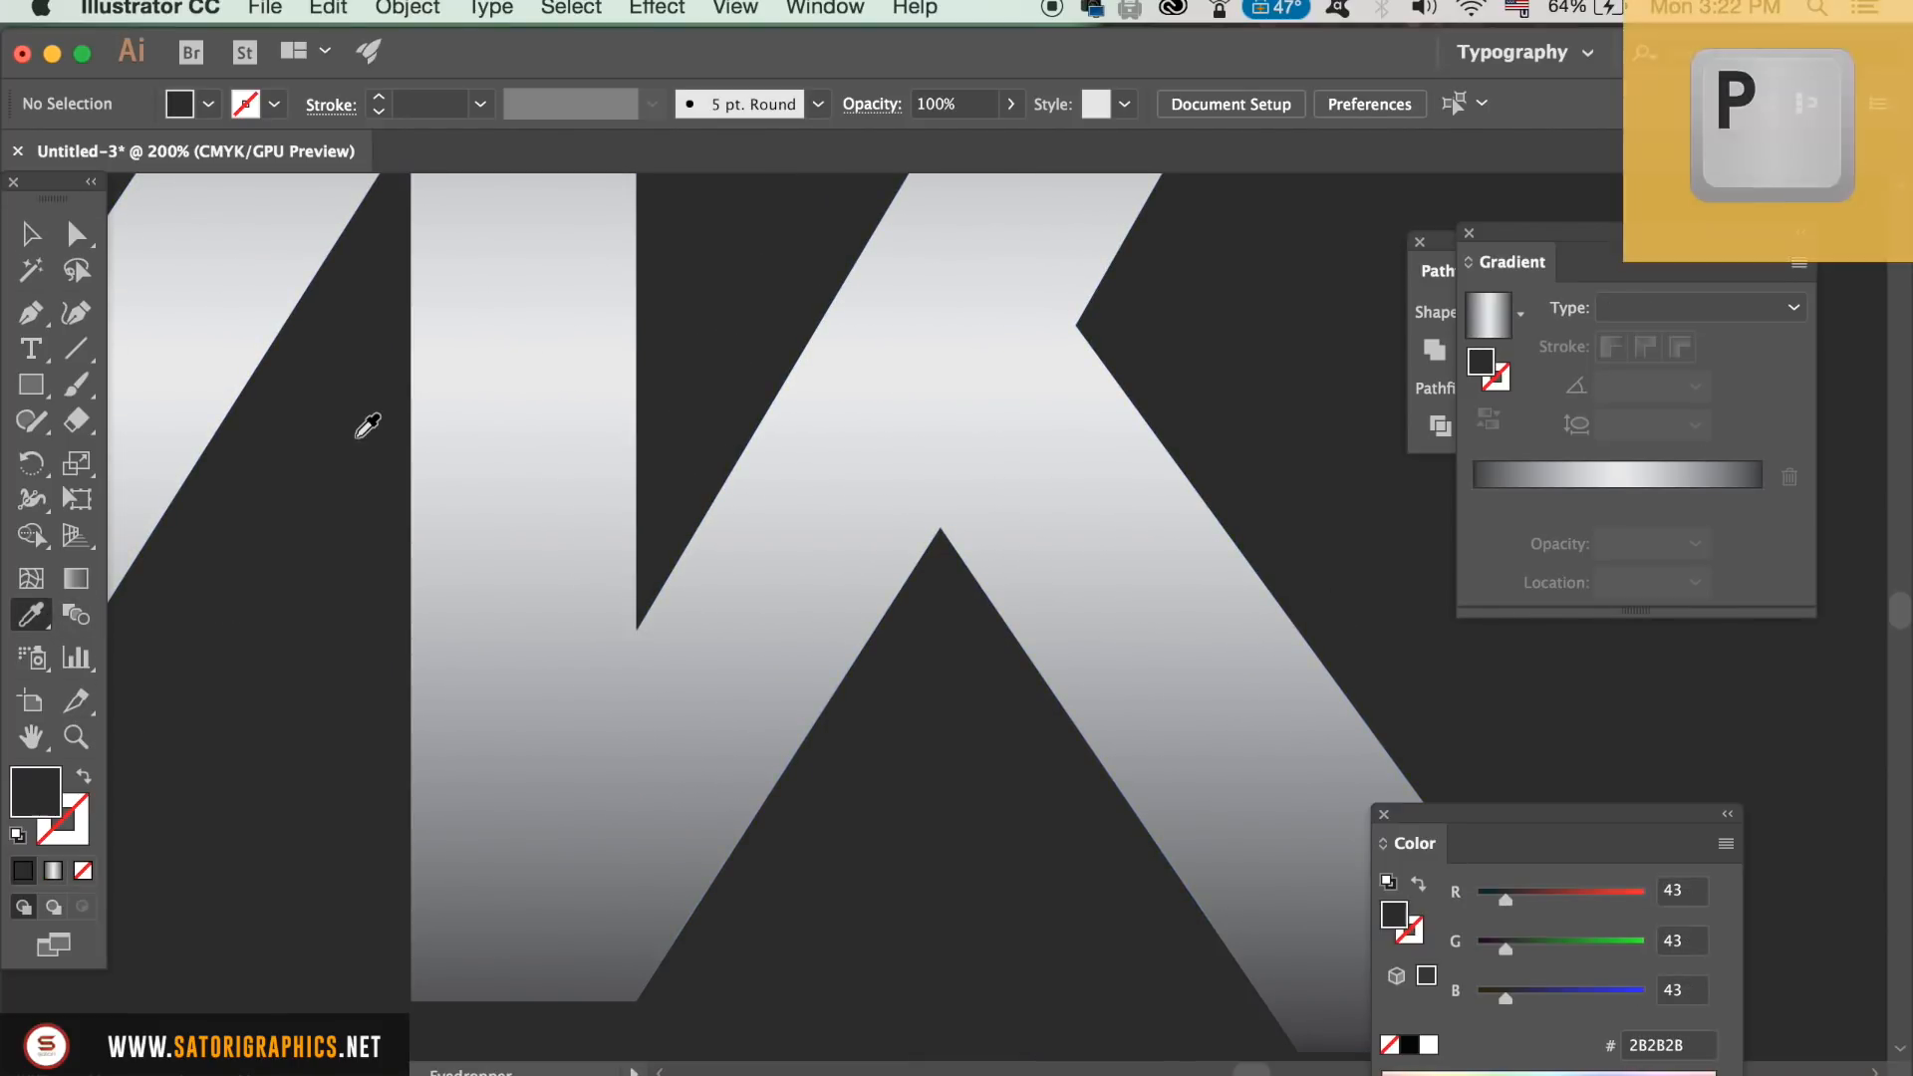
click(638, 631)
click(637, 1001)
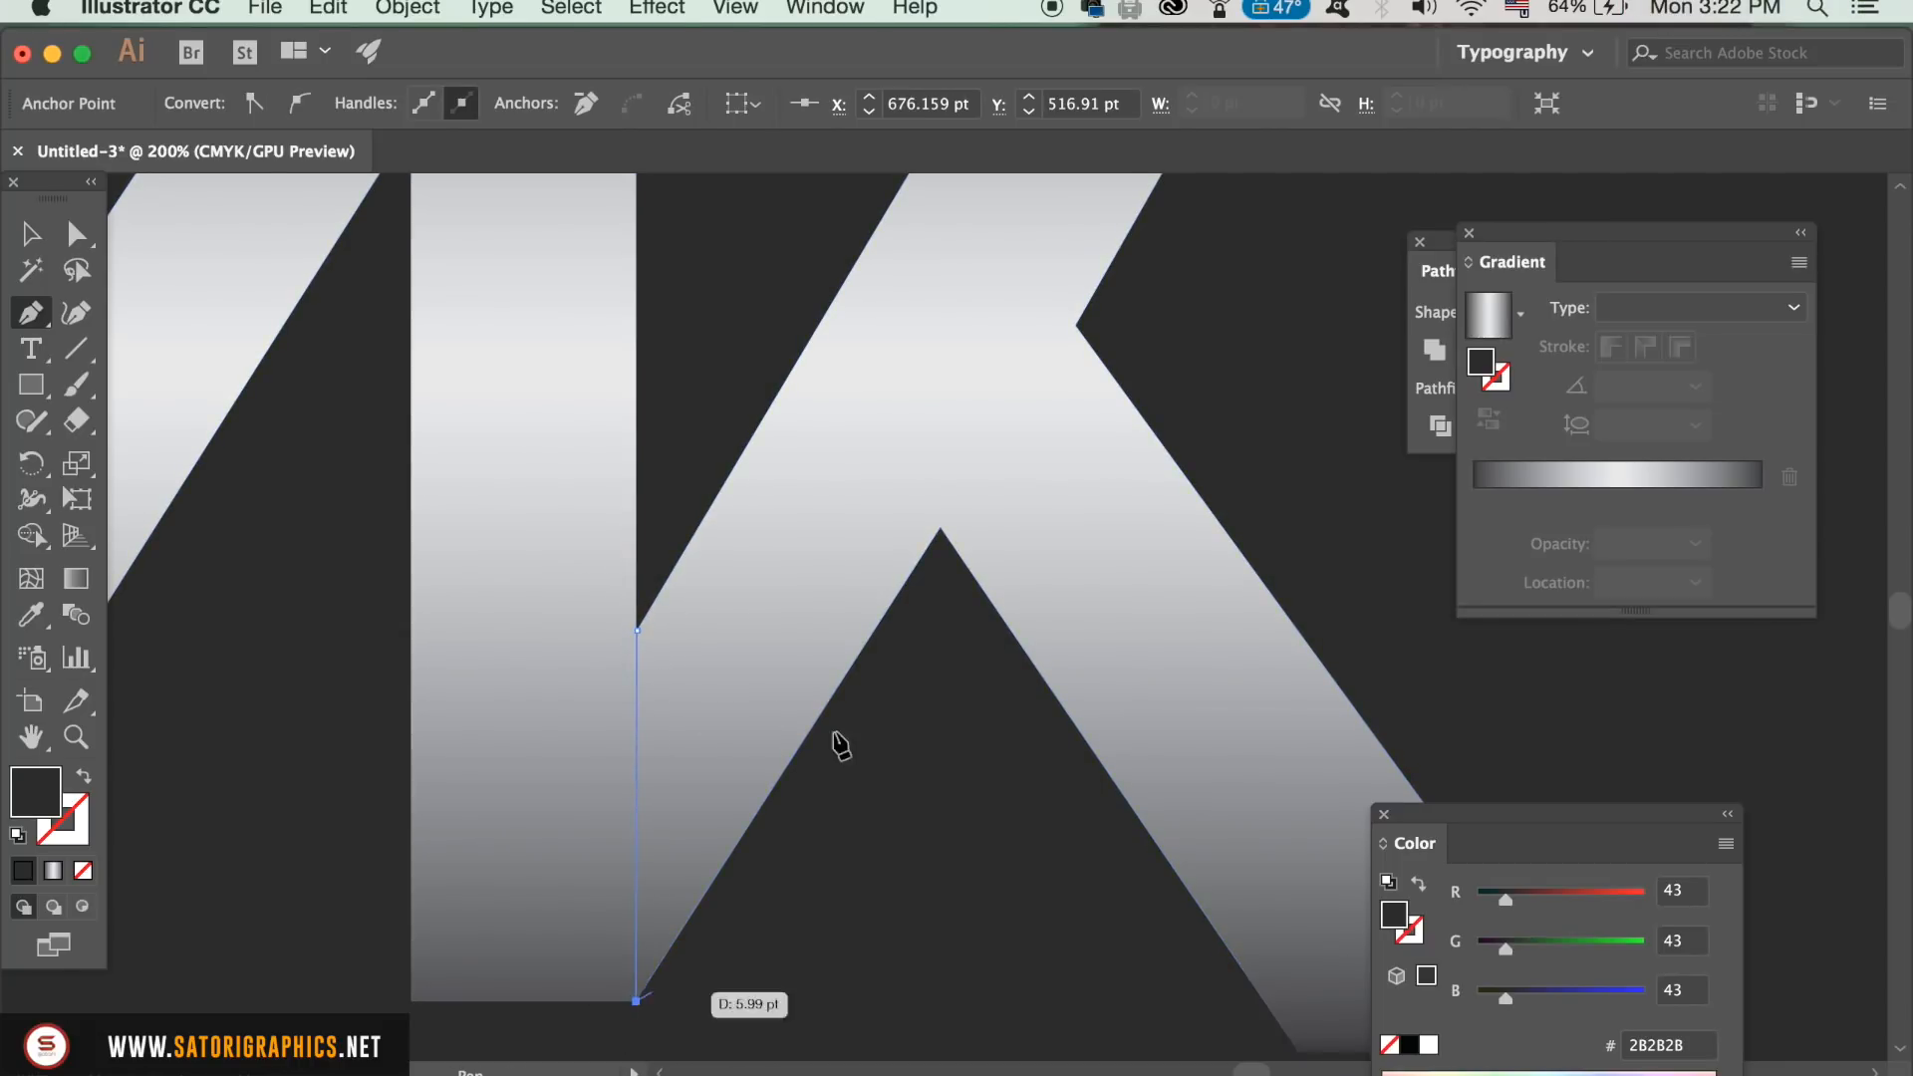
key(space)
drag(905, 590, 892, 607)
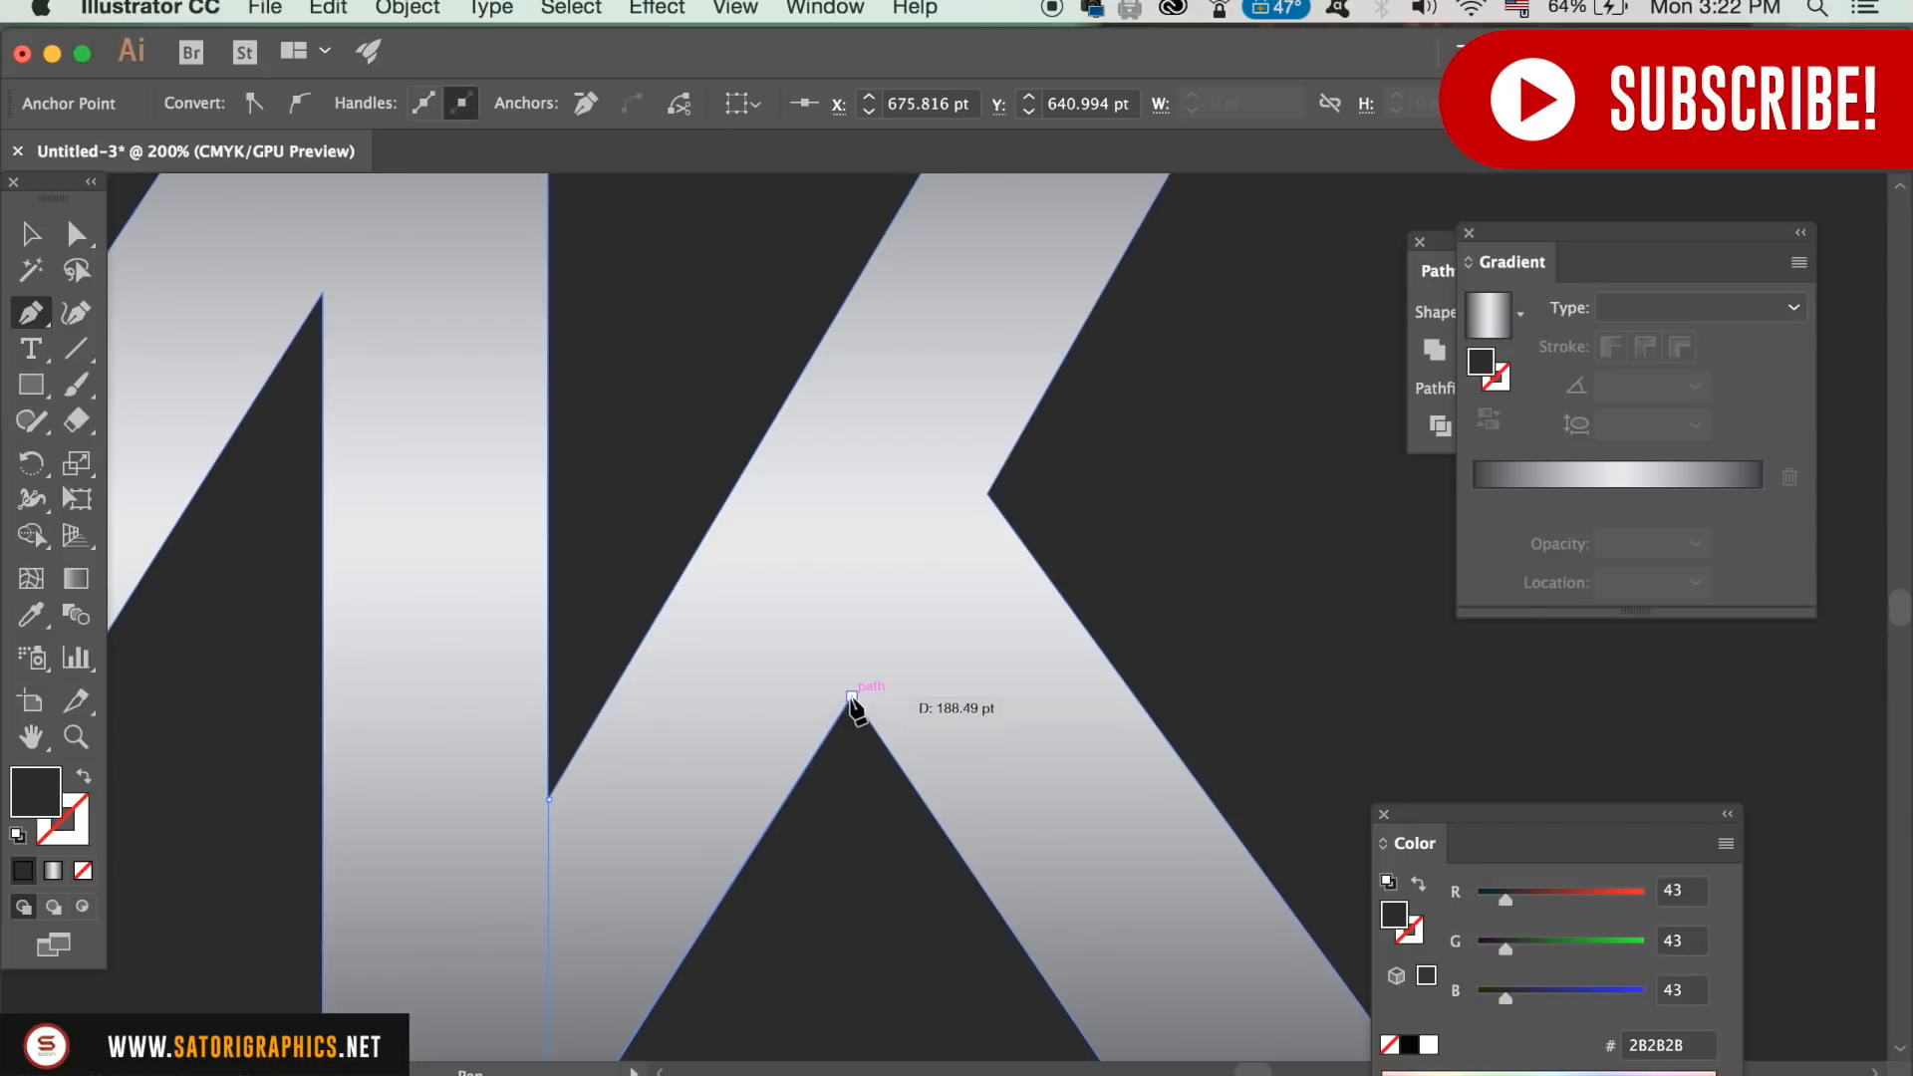
click(852, 697)
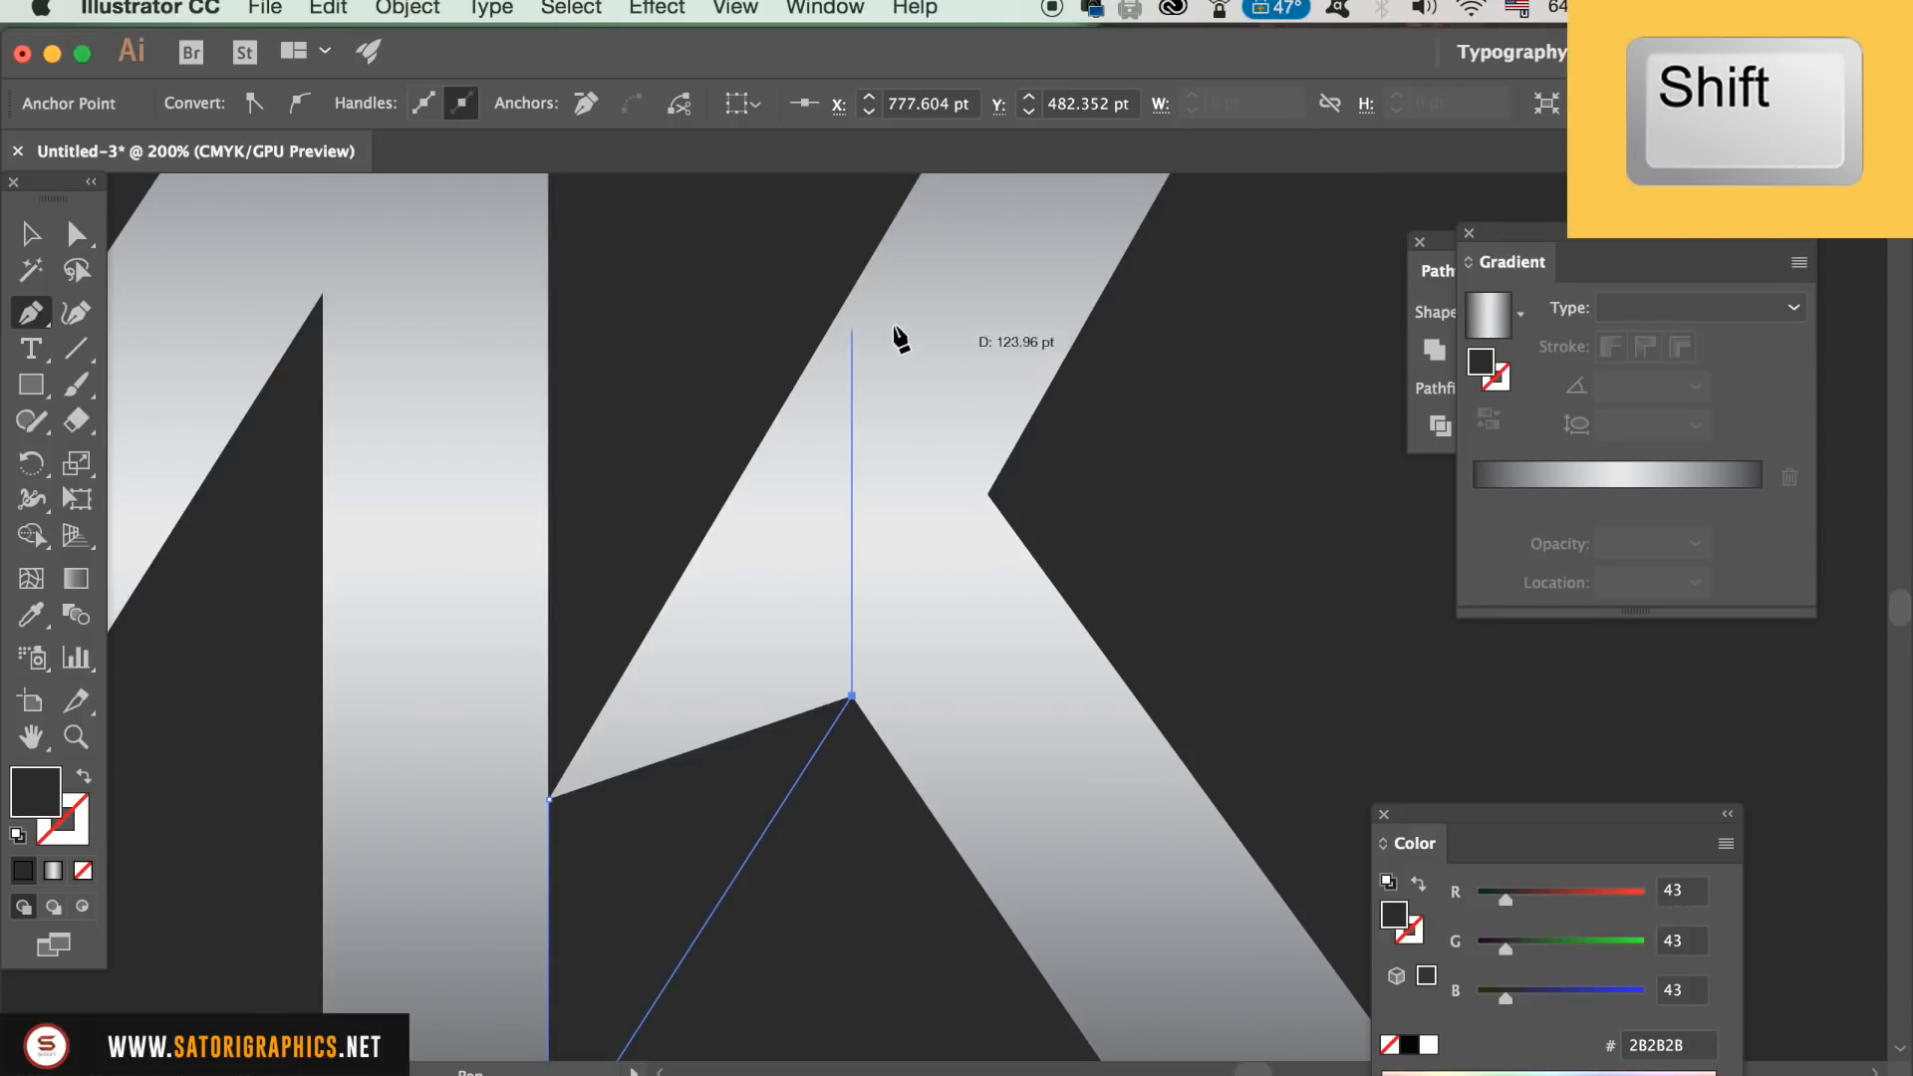
shift+click(852, 291)
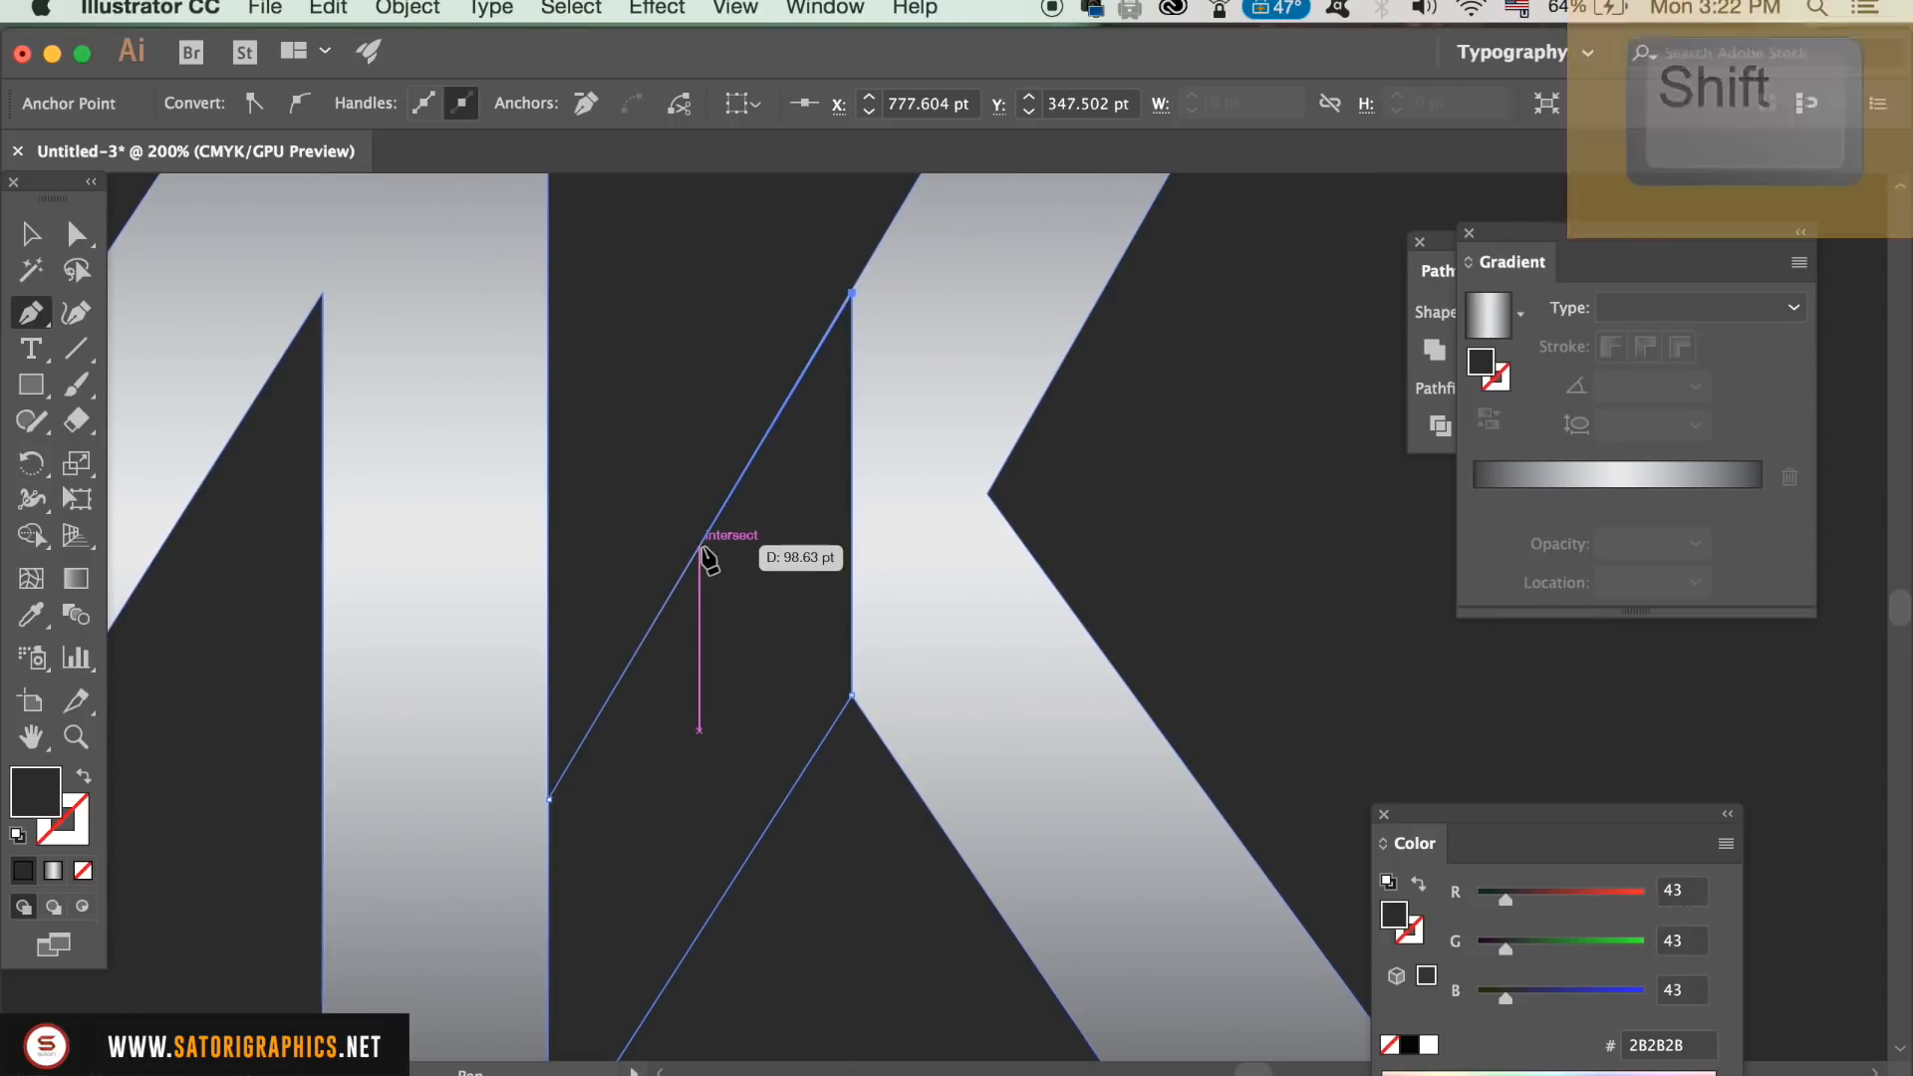
click(549, 798)
Step: Align the dark shape's upper corner anchor point with the K's diagonal edge using Direct Selection
key(a)
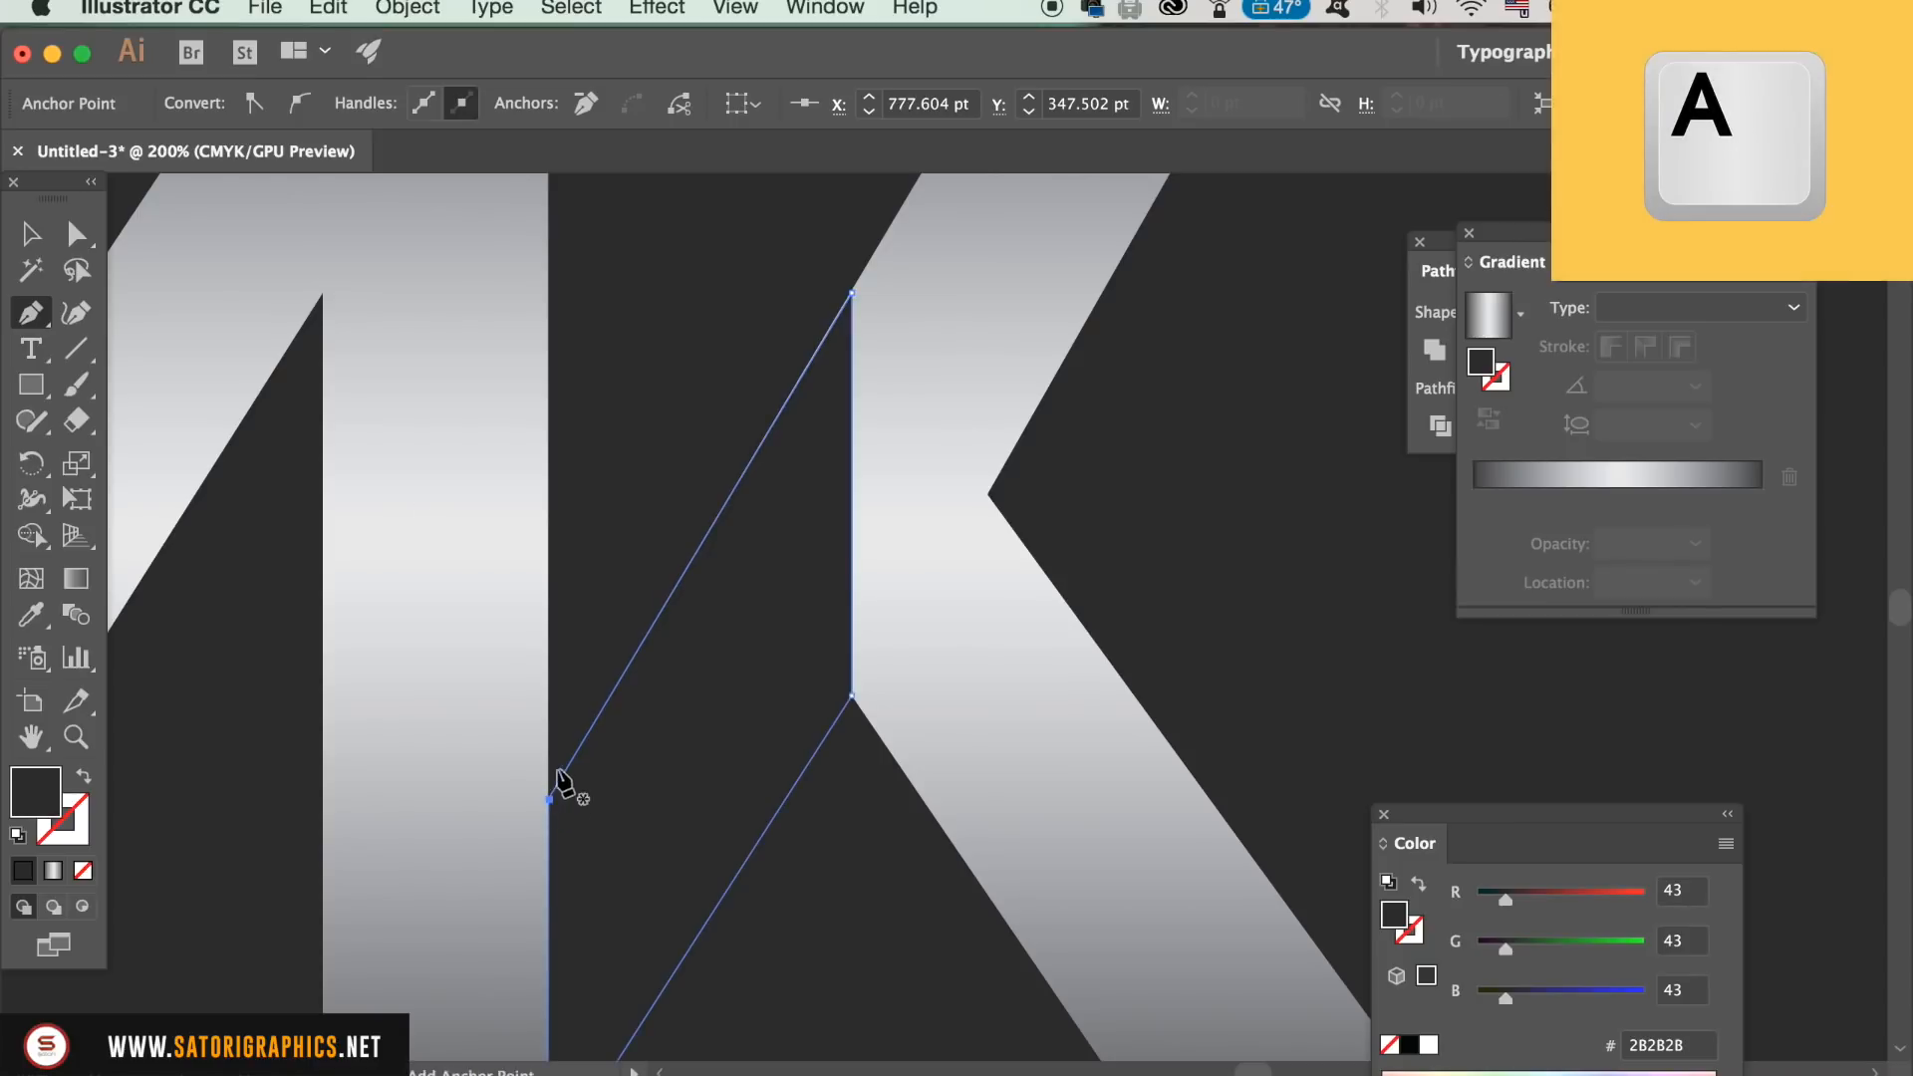
click(708, 412)
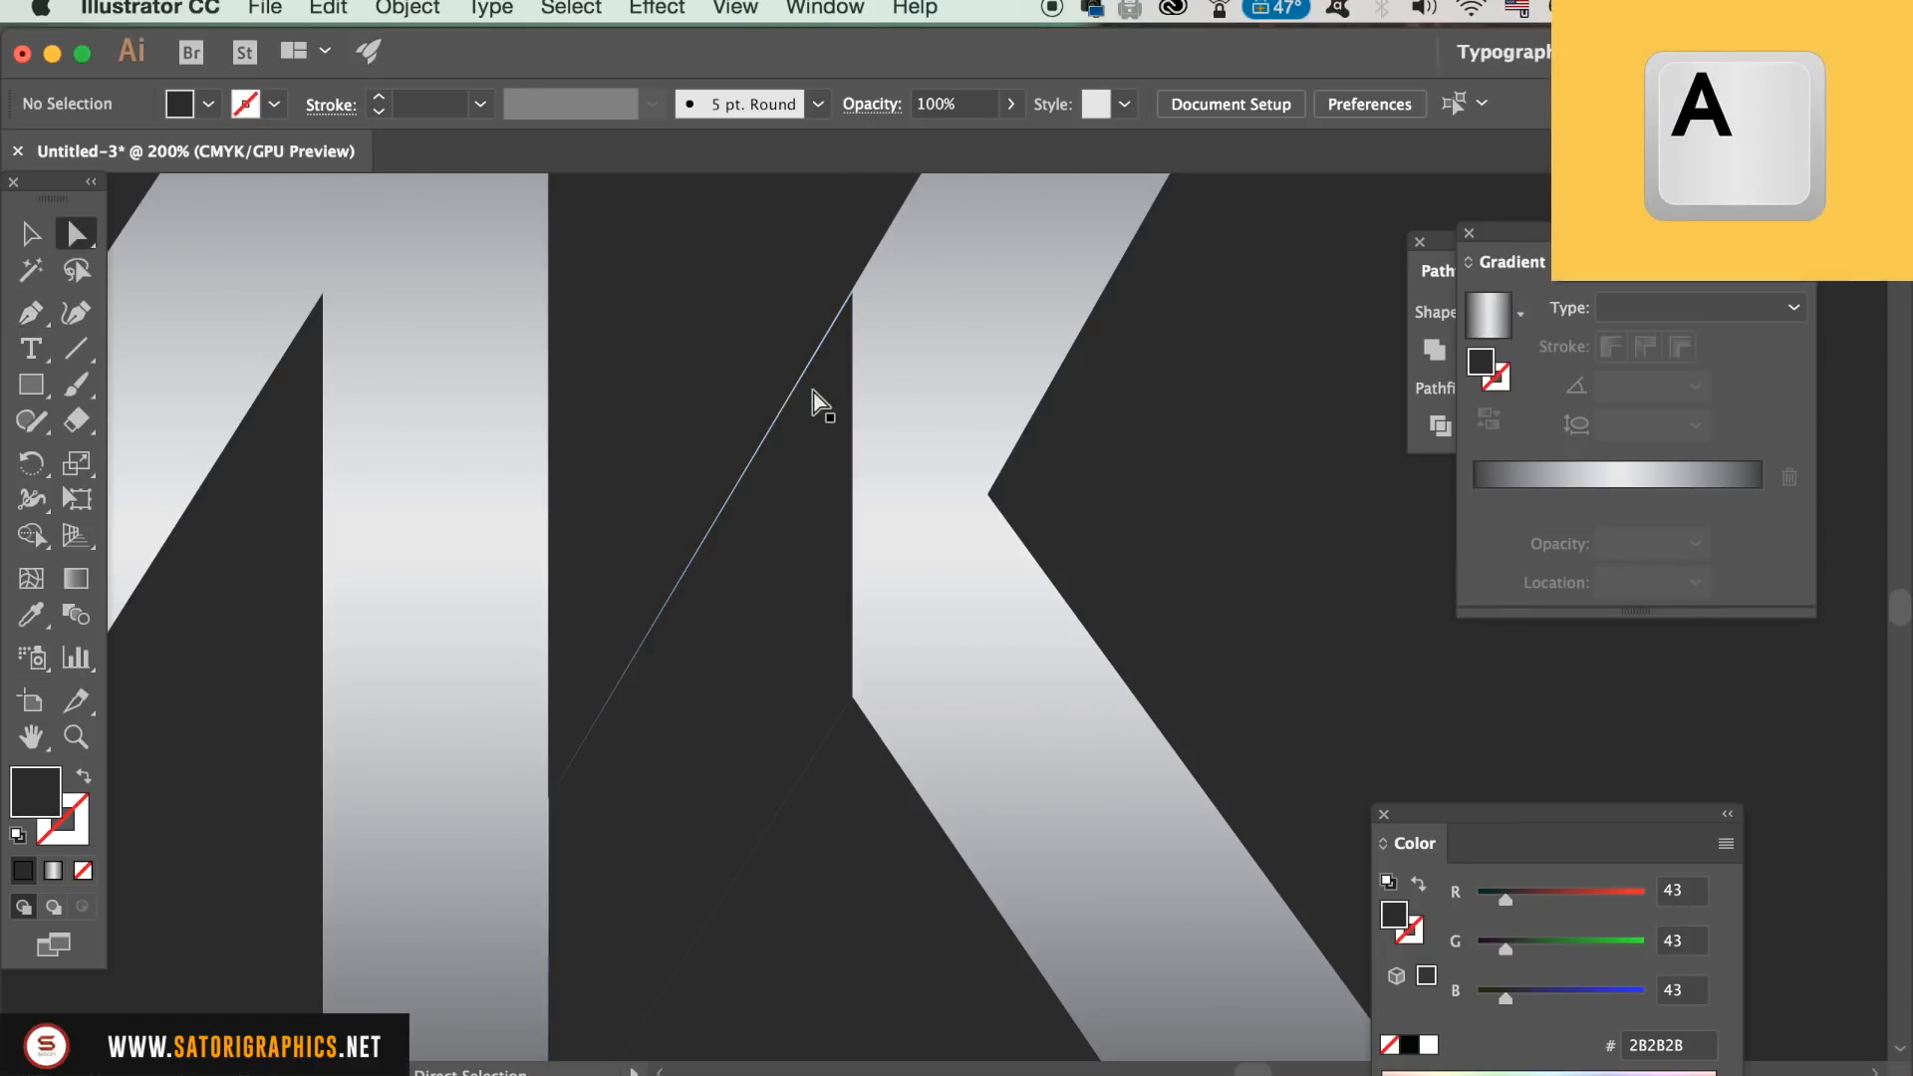
scroll(811, 398, up, 5)
drag(811, 389, 928, 839)
drag(839, 524, 851, 918)
key(super+equal)
key(super+equal)
drag(622, 358, 622, 341)
key(super+shift+a)
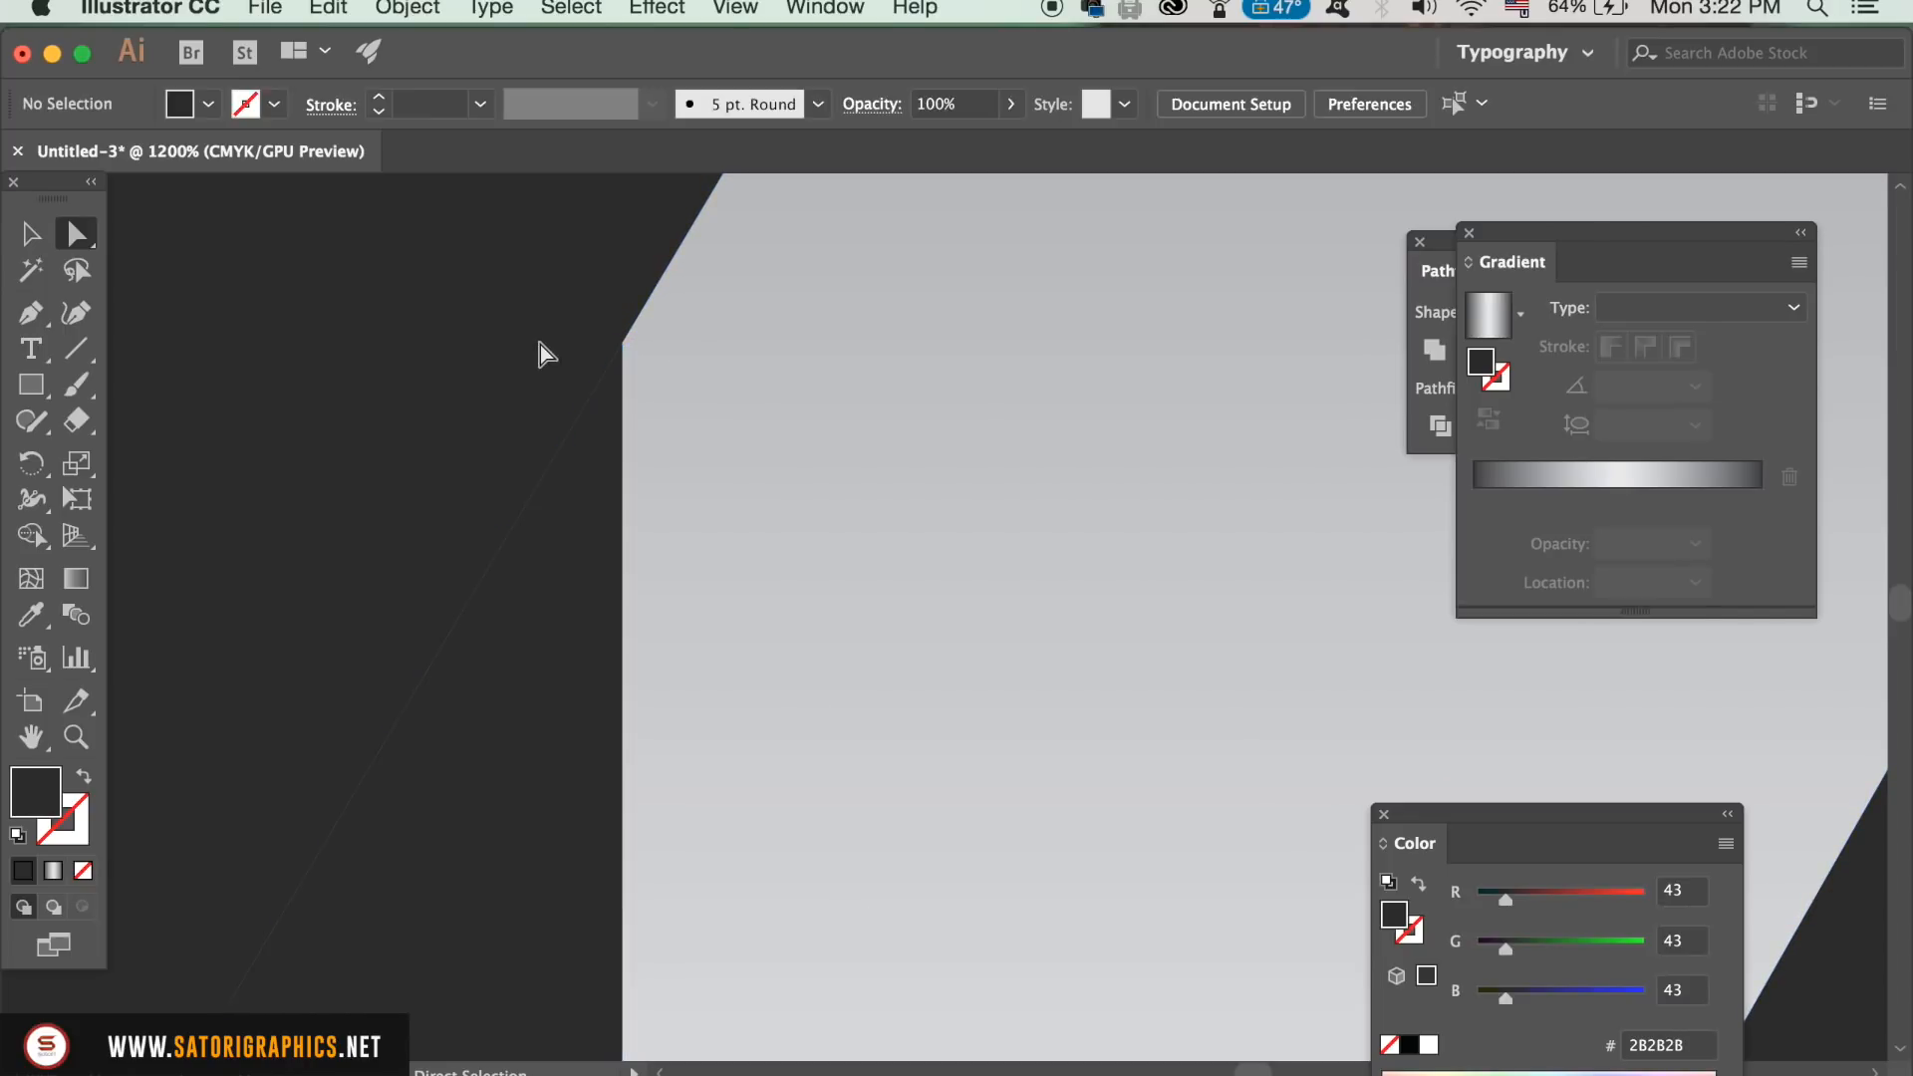
key(super+minus)
key(super+minus)
key(super+minus)
key(super+minus)
key(super+minus)
key(super+minus)
scroll(547, 359, down, 5)
Step: Select the dark shape and copy the hex code 2B2B2B of its fill, leaving the colour unchanged
key(v)
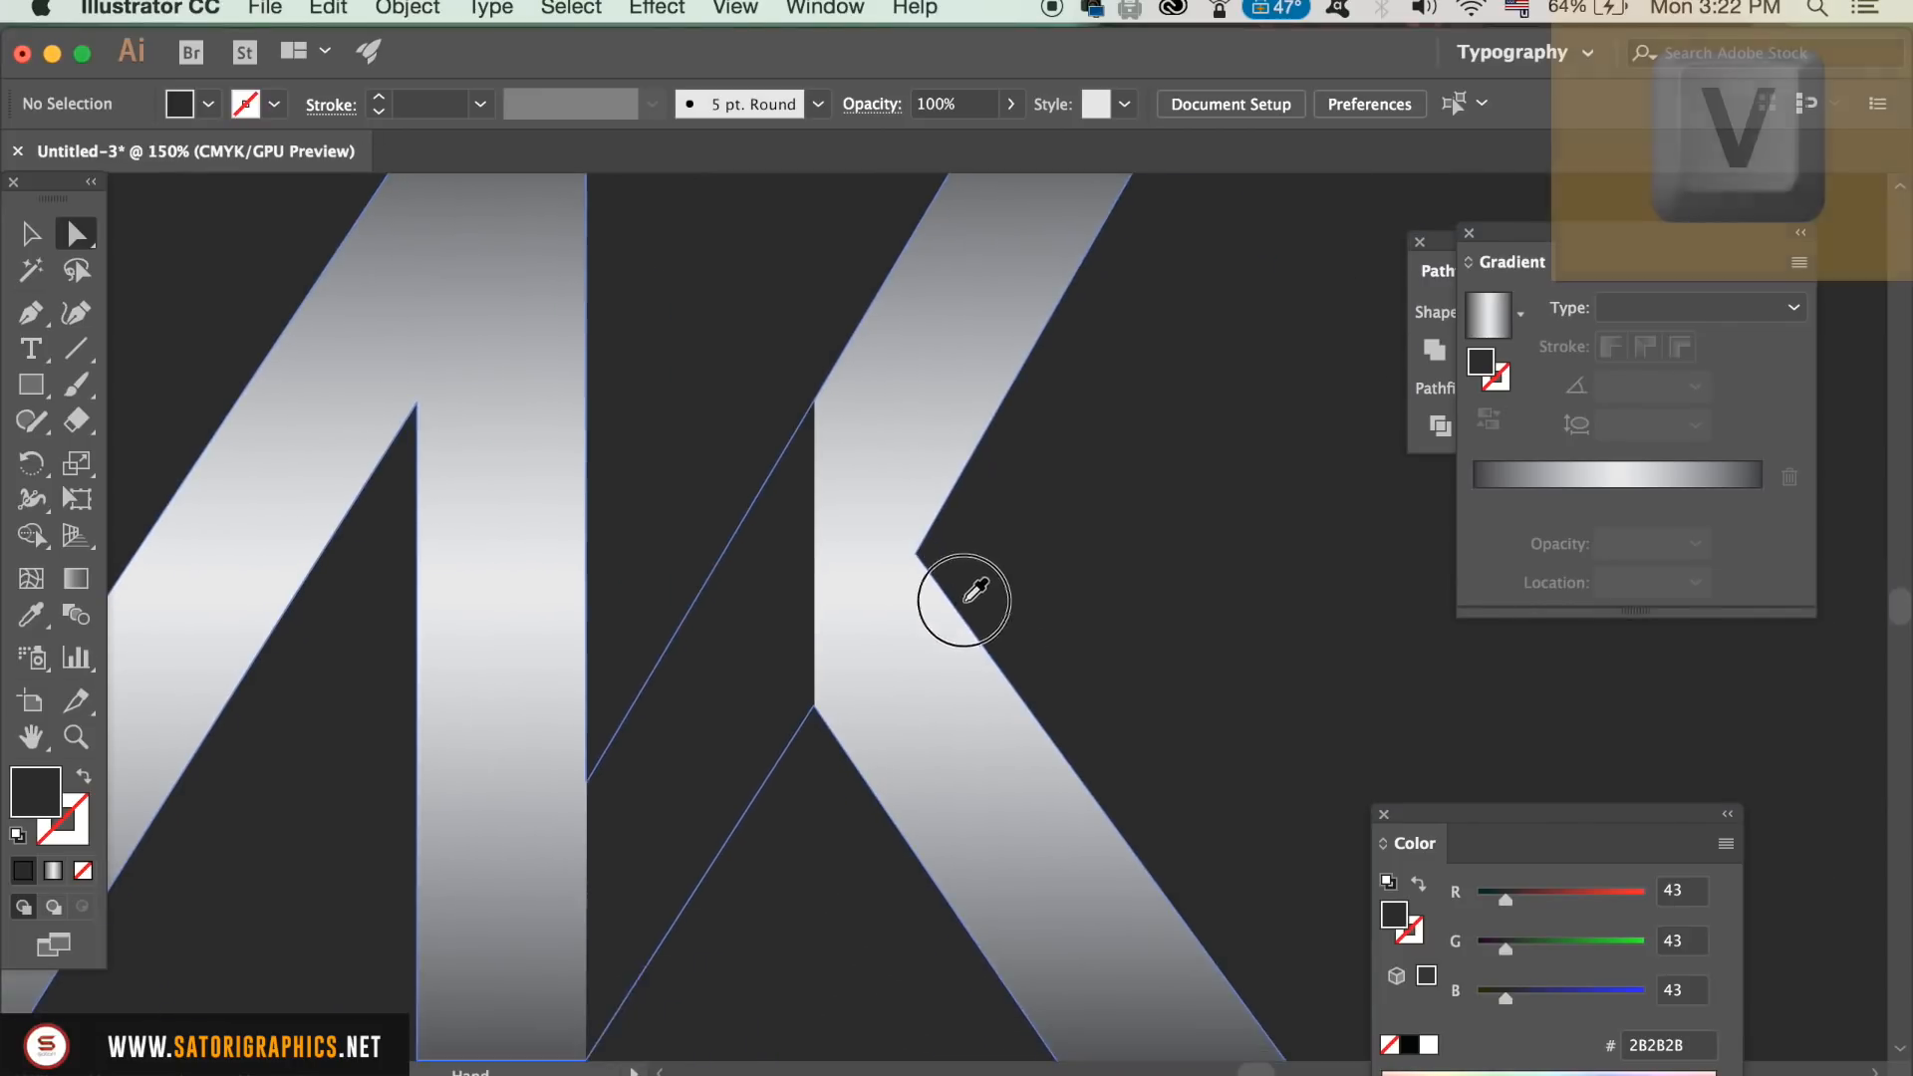
click(642, 666)
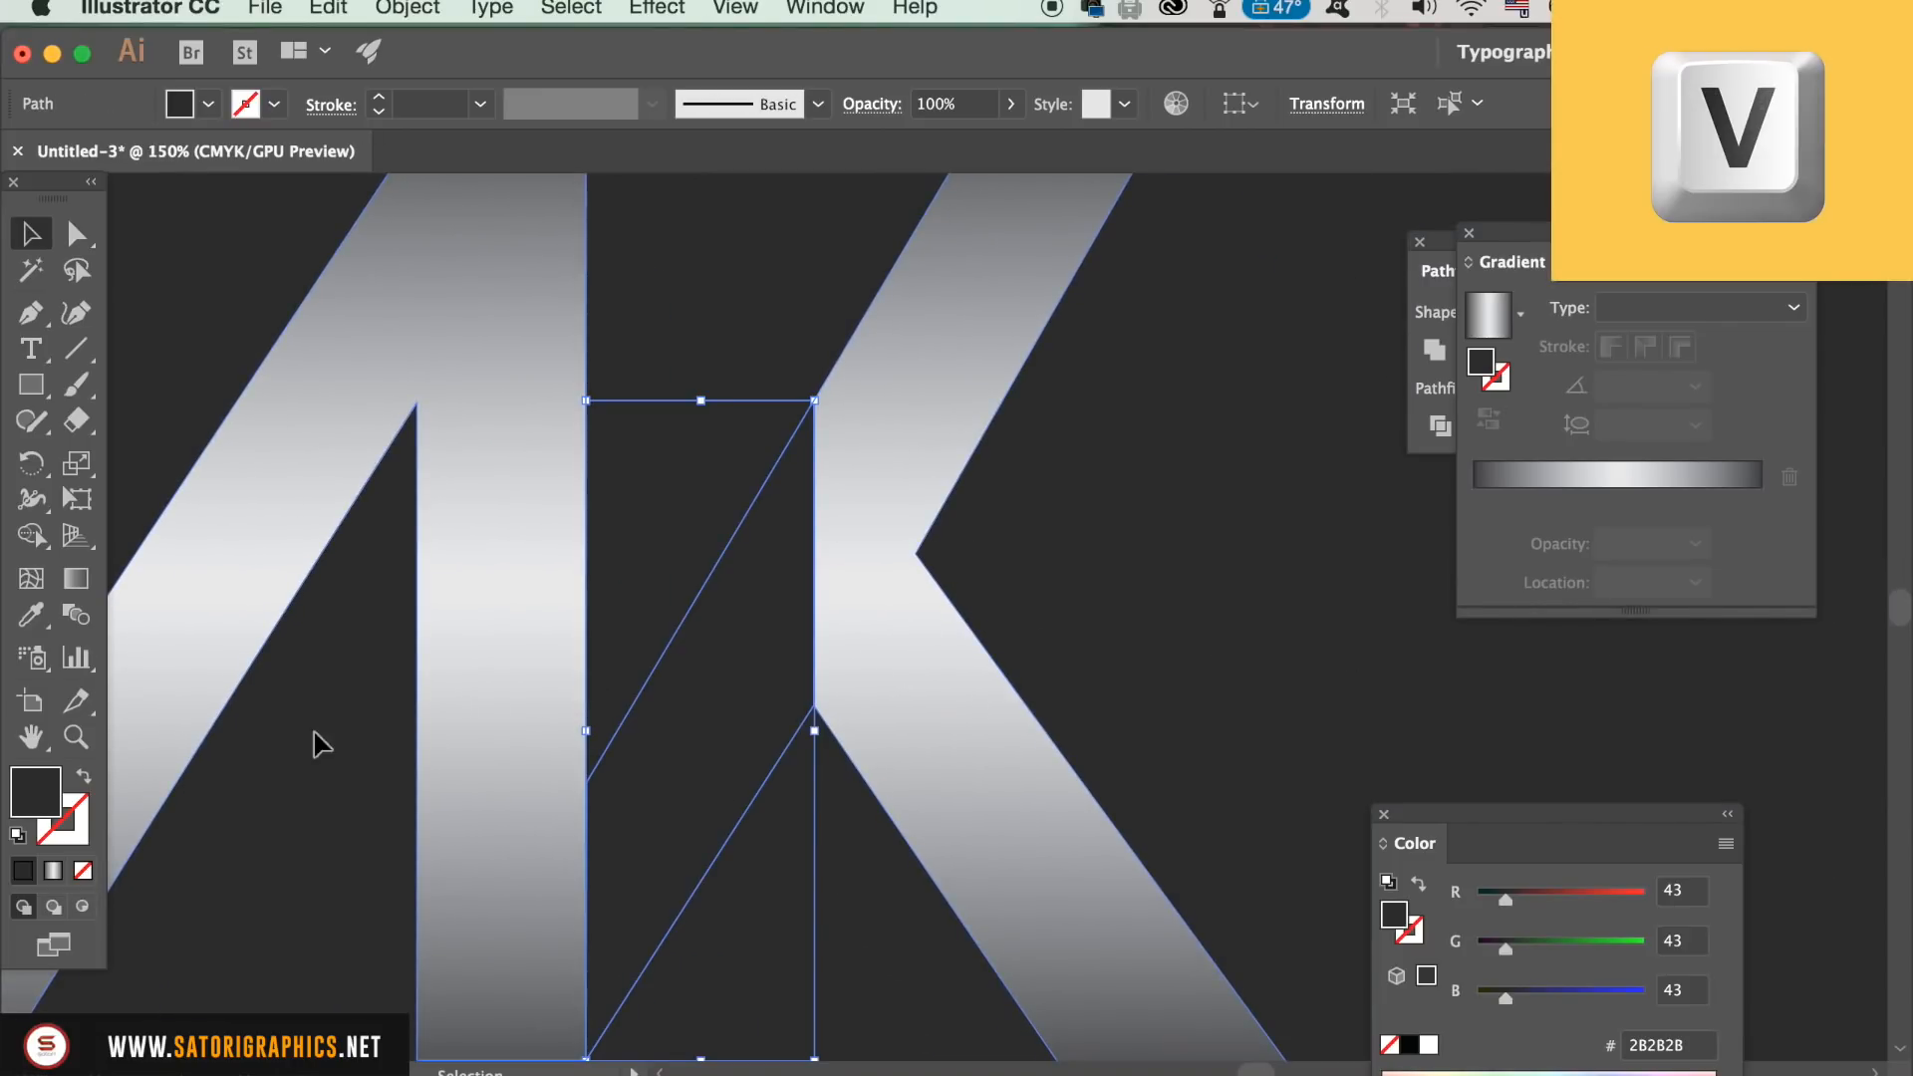
double_click(44, 792)
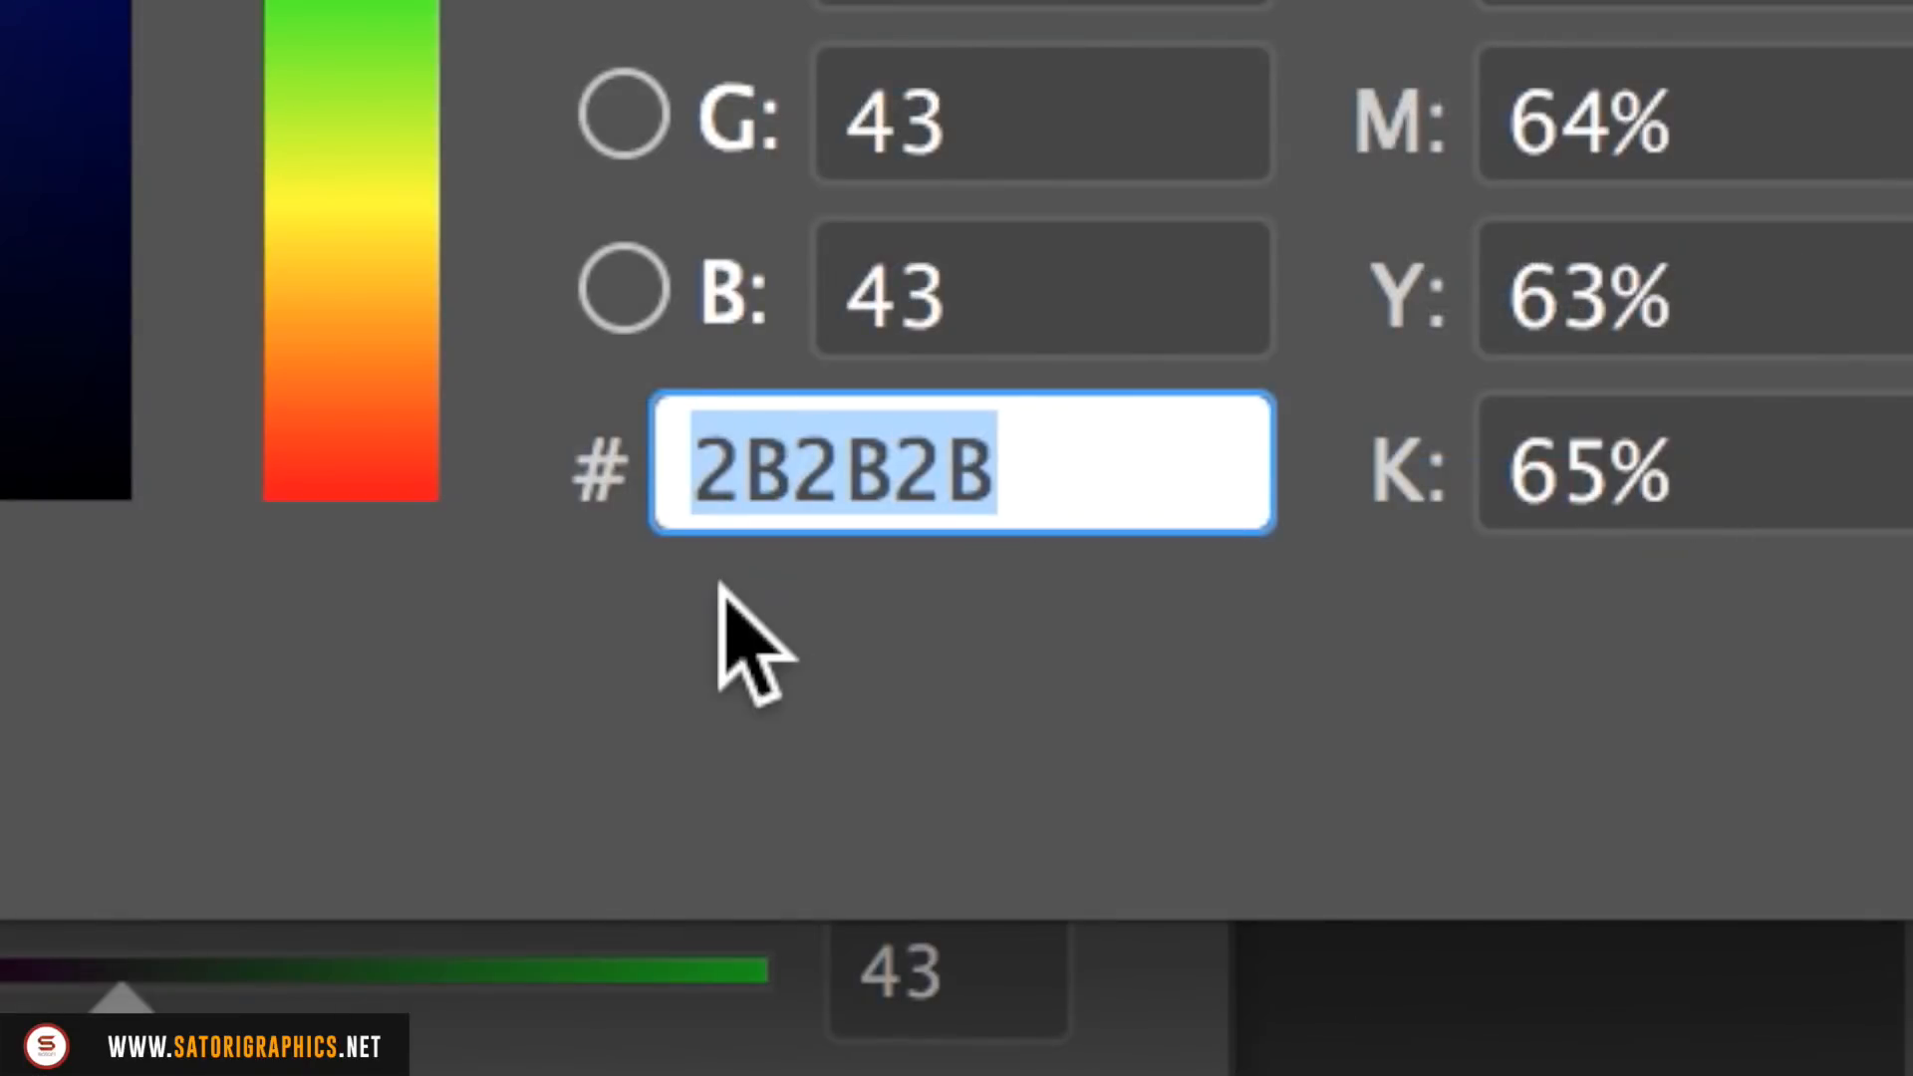
key(super+c)
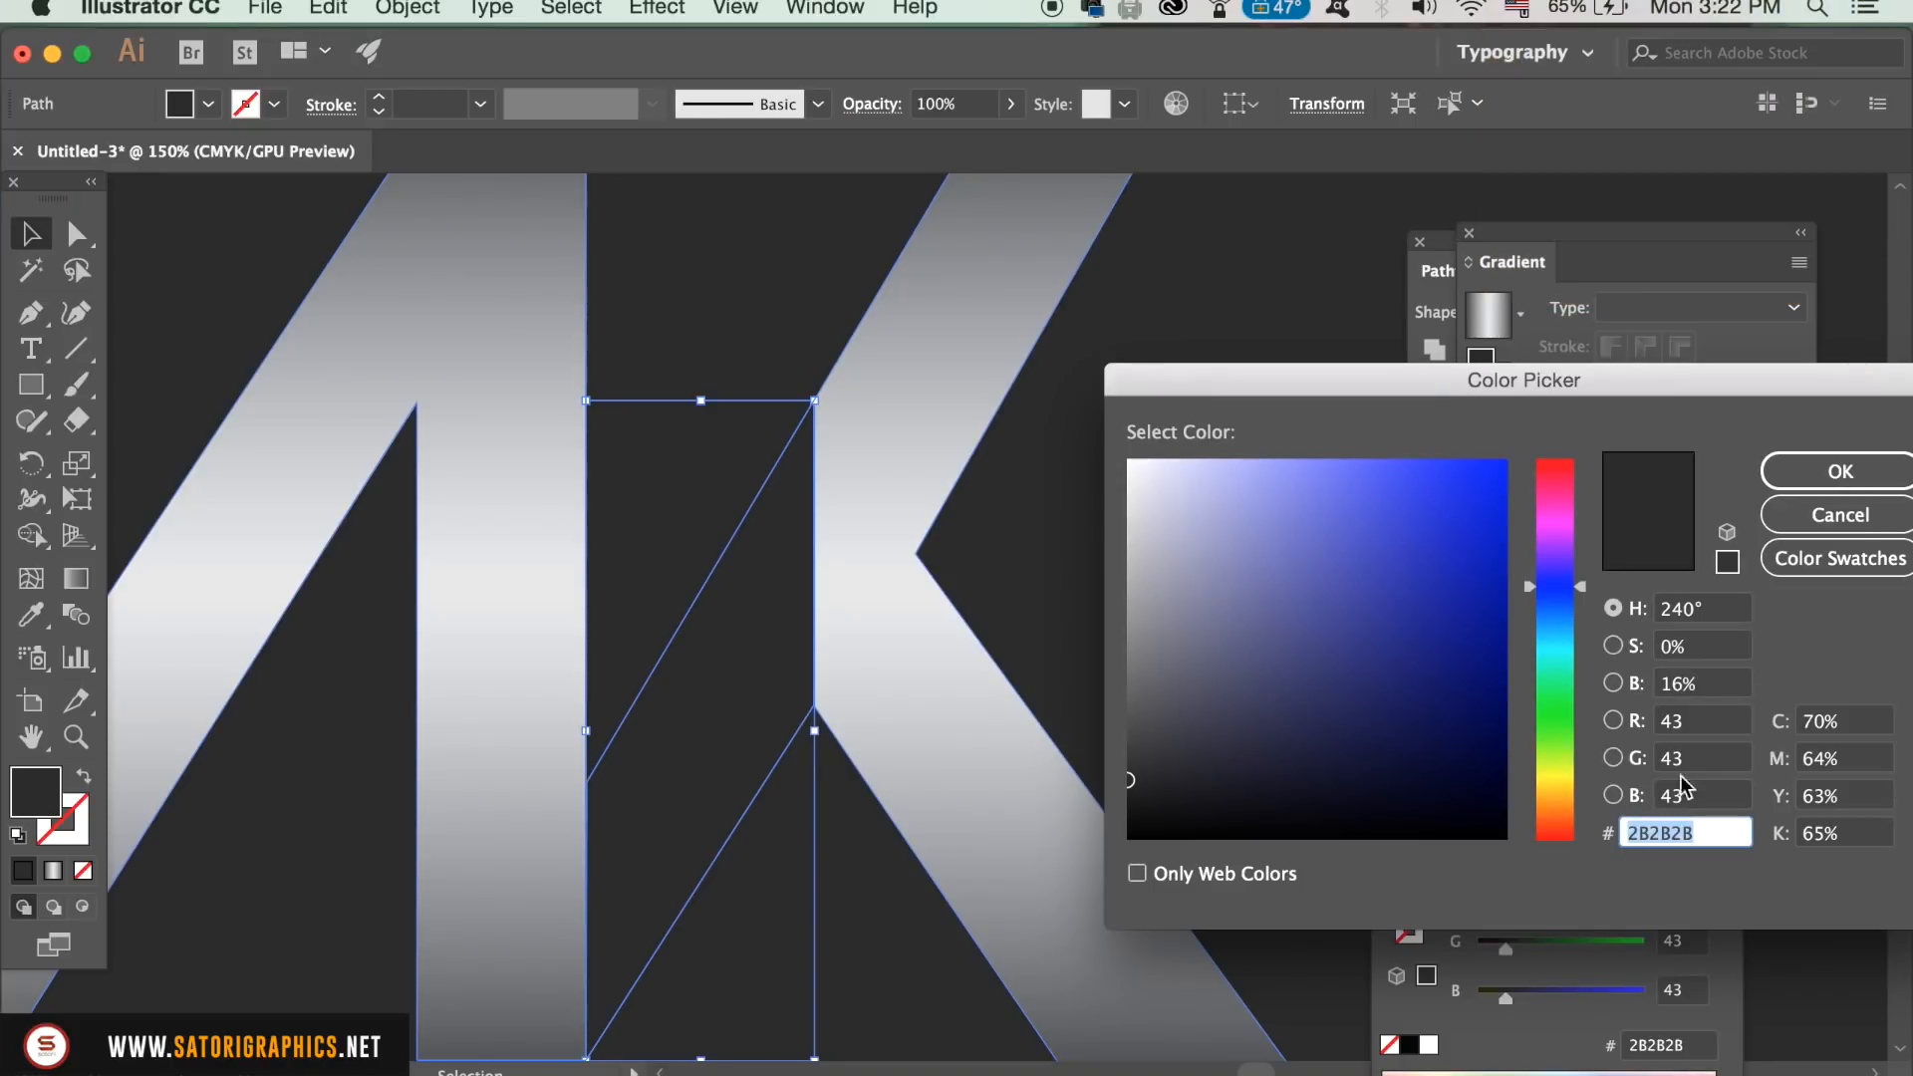
click(1841, 515)
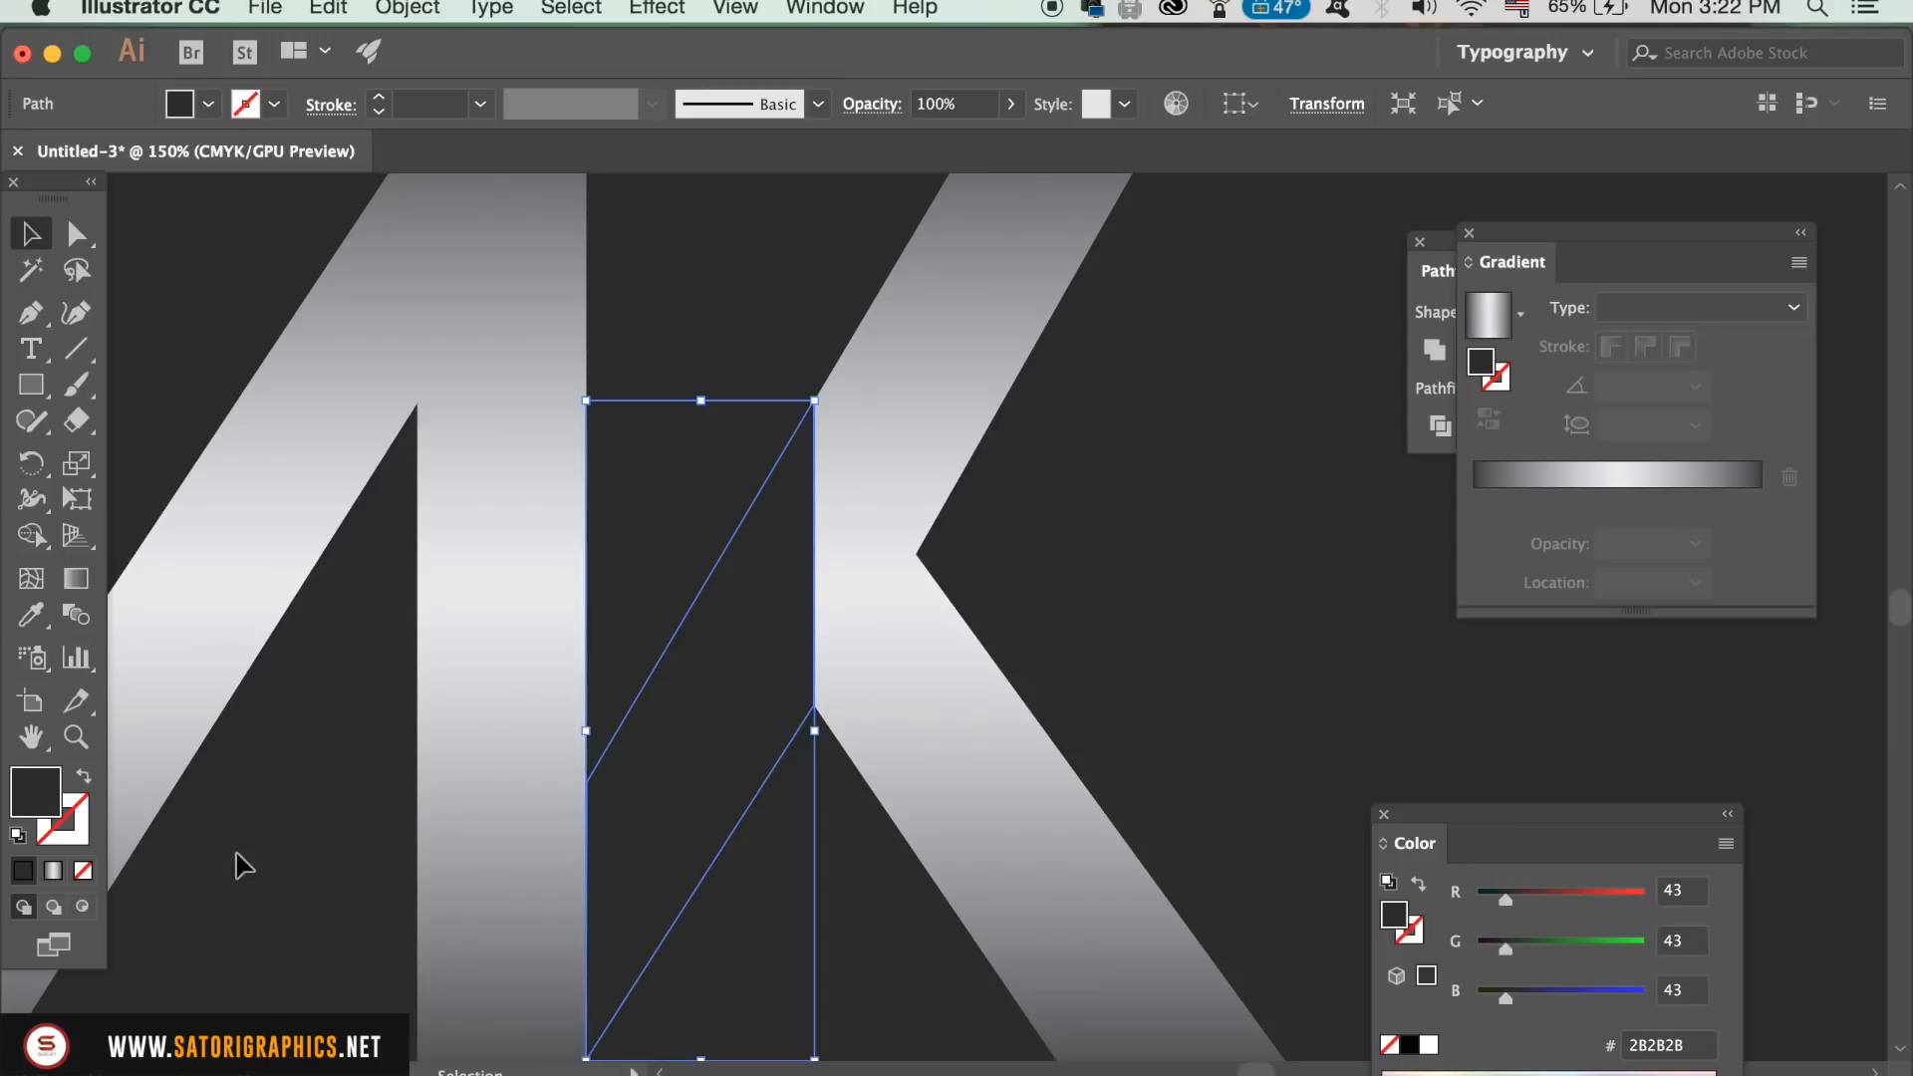
Step: Apply the linear gradient to the dark shape and remove the gradient's light middle stop
click(53, 870)
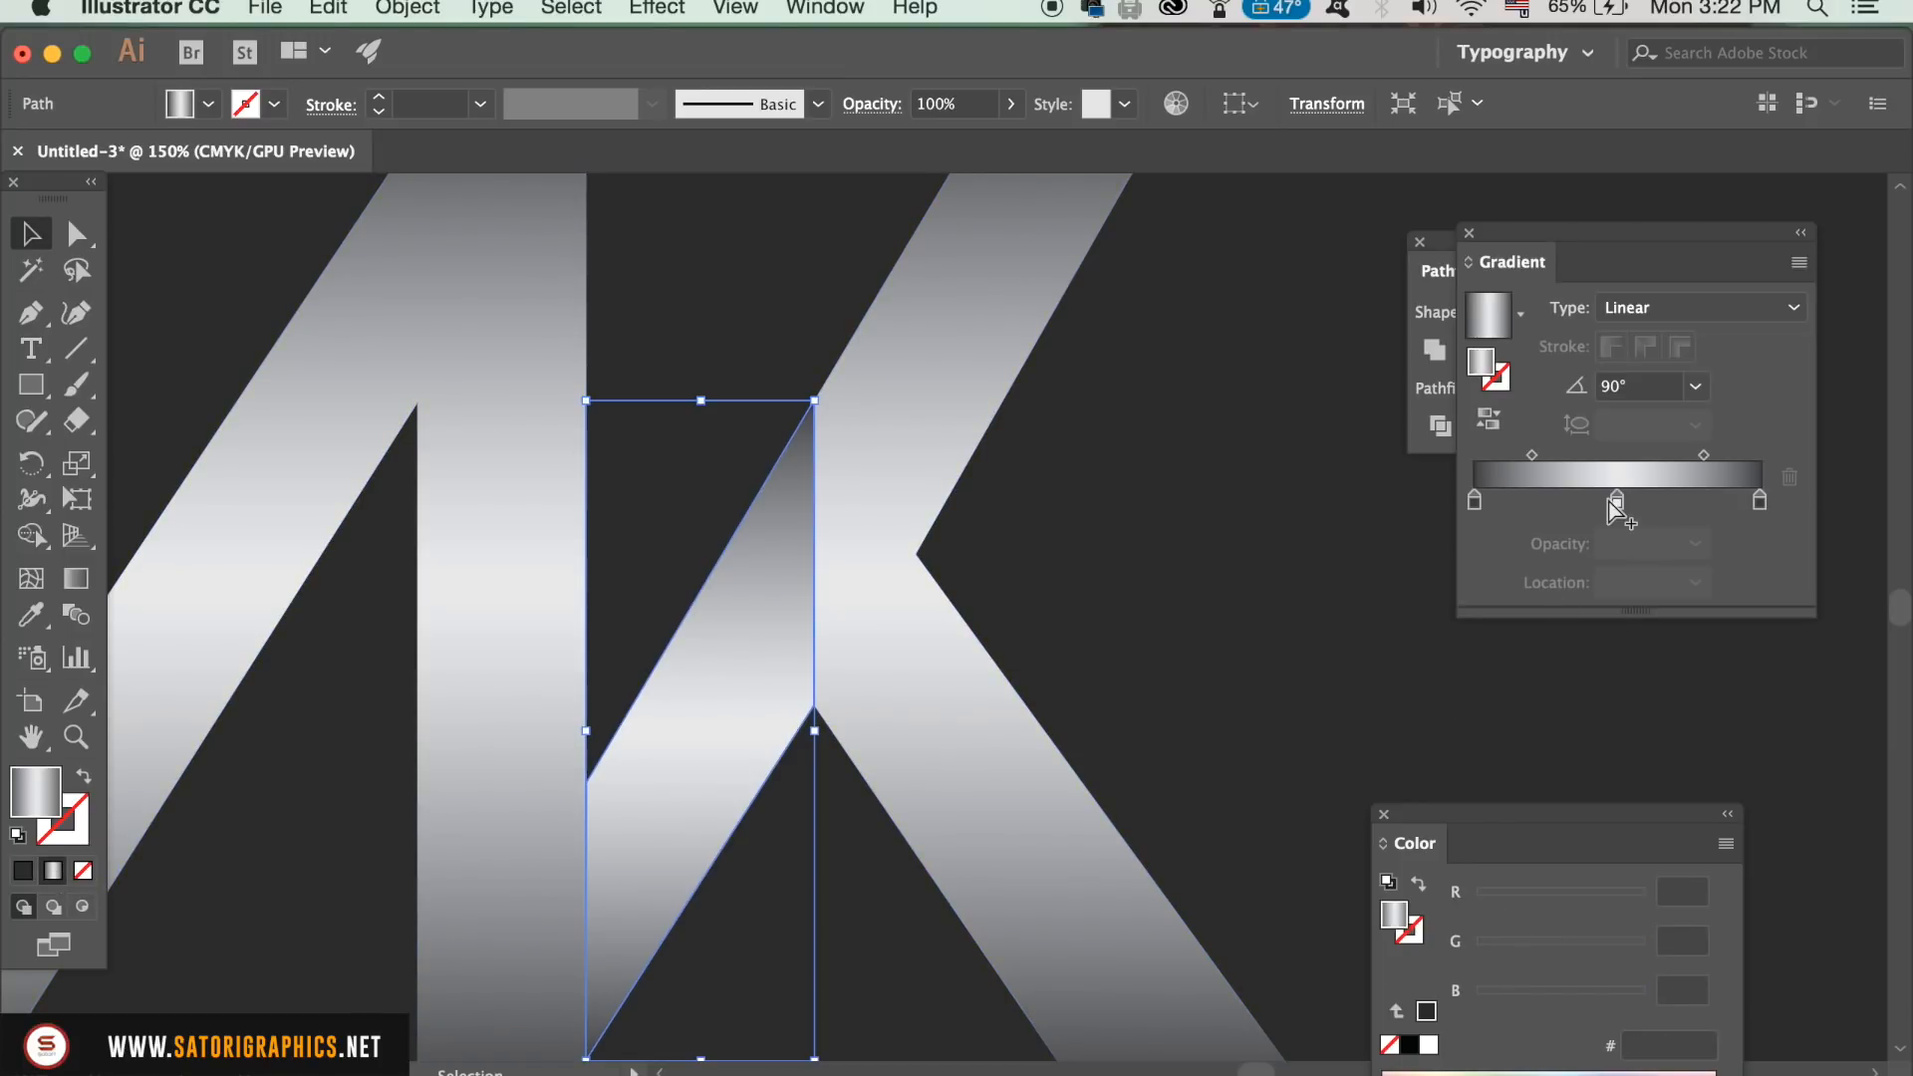
drag(1616, 504, 1599, 578)
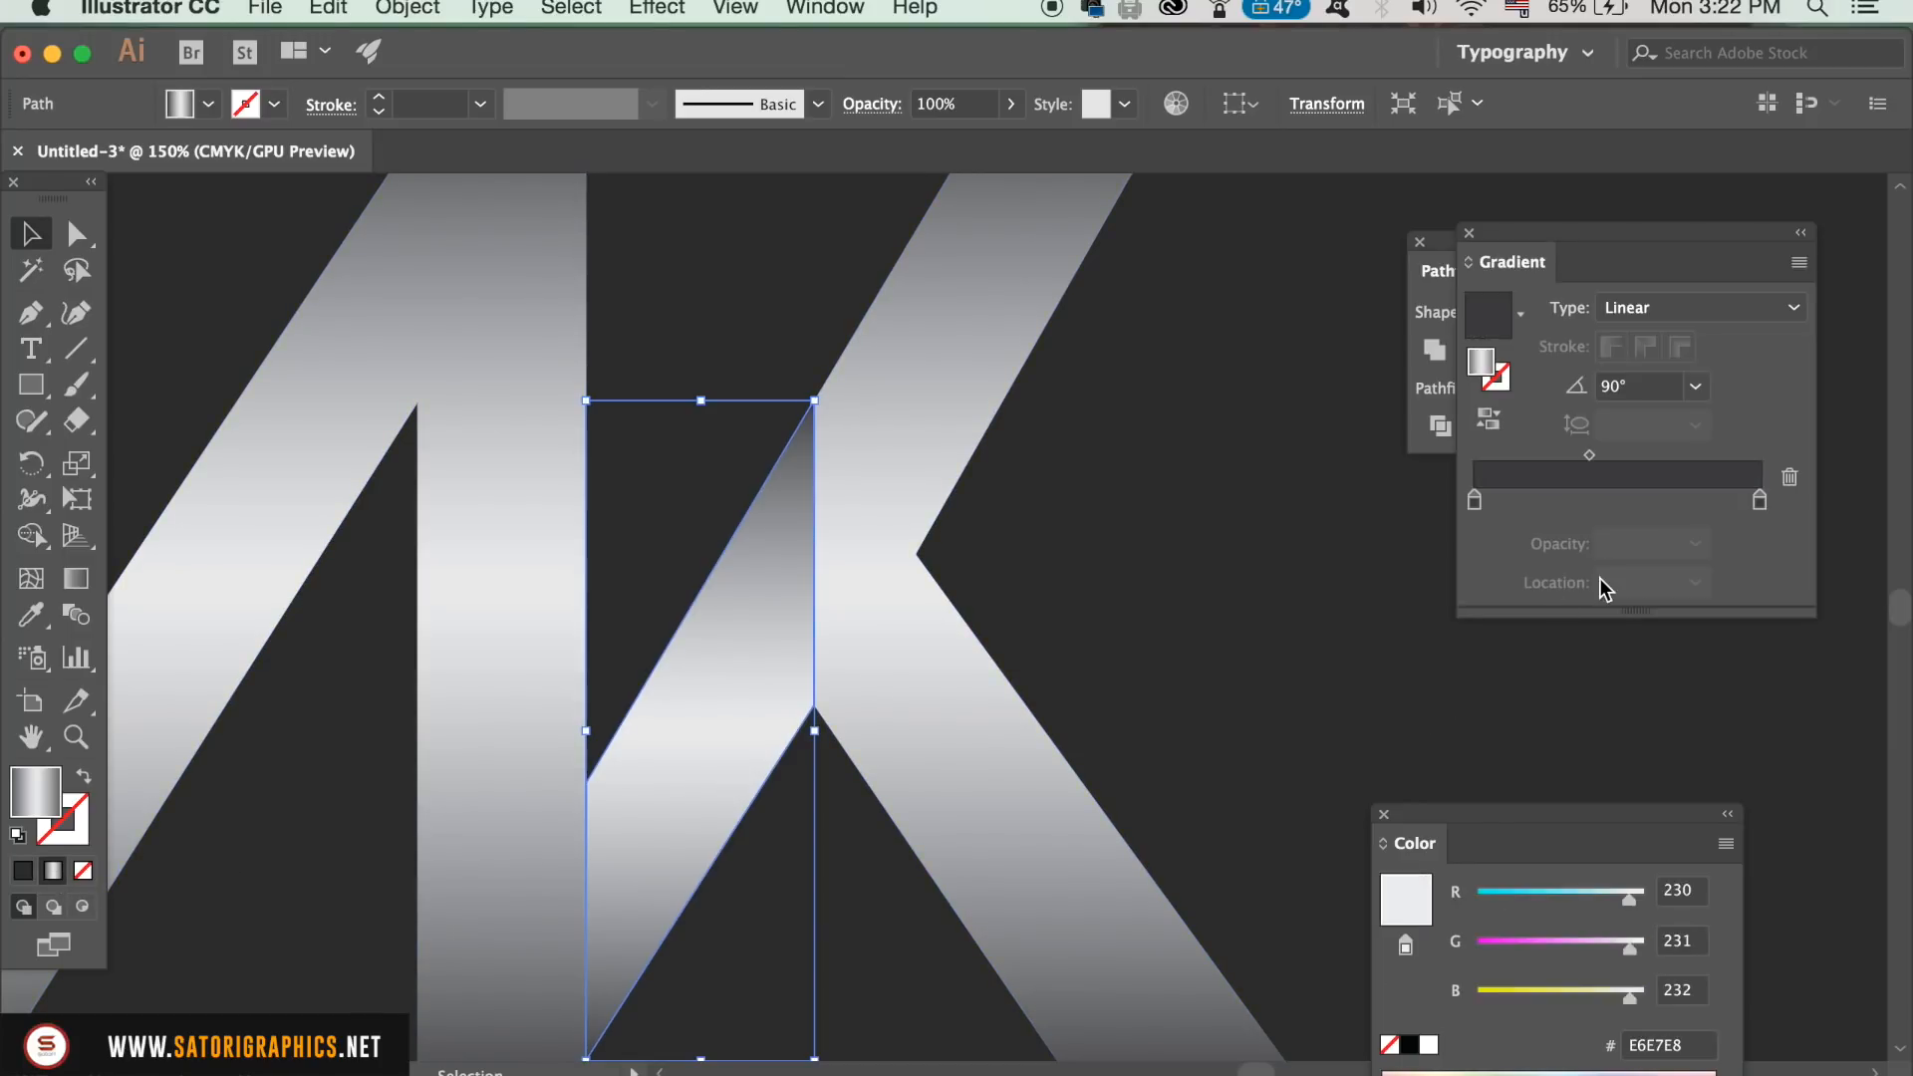
Step: Switch the gradient's first stop to RGB and set its colour to the copied hex code 2B2B2B
double_click(1475, 502)
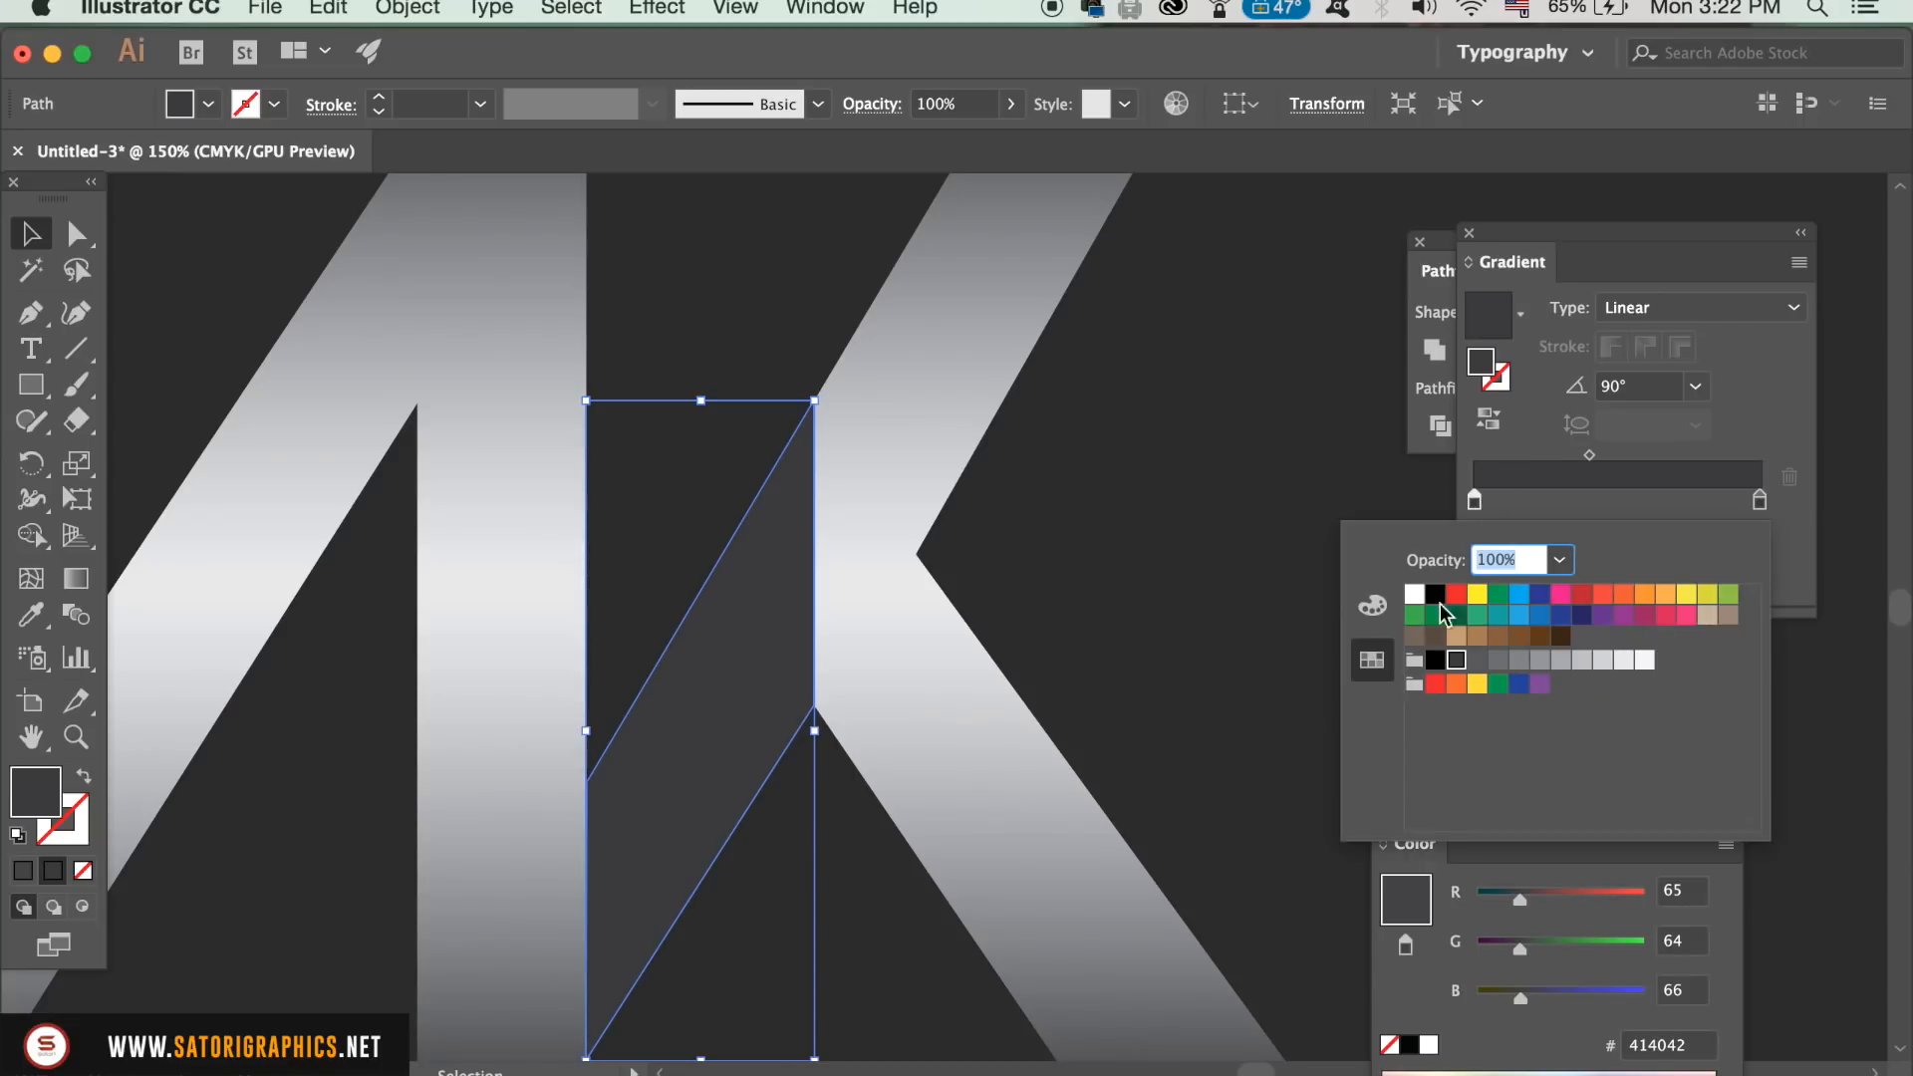
click(1372, 605)
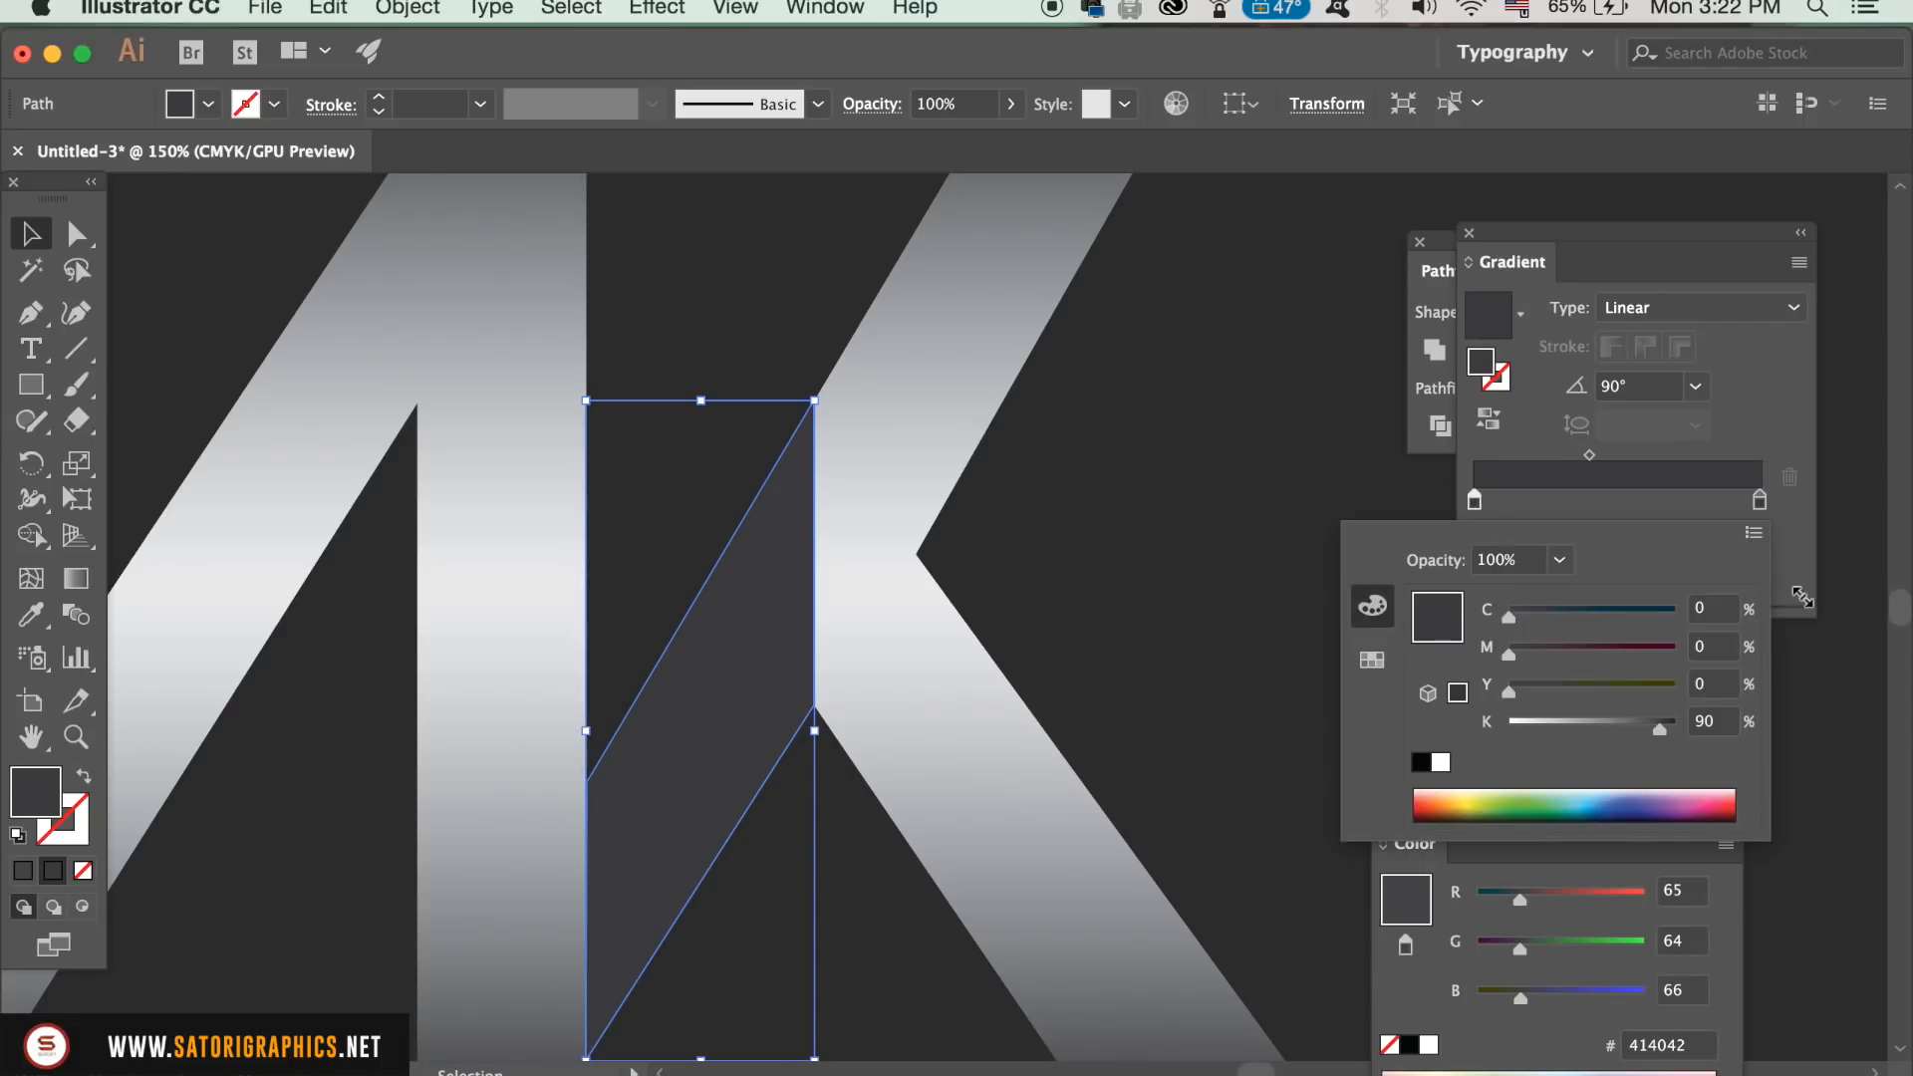
click(1754, 533)
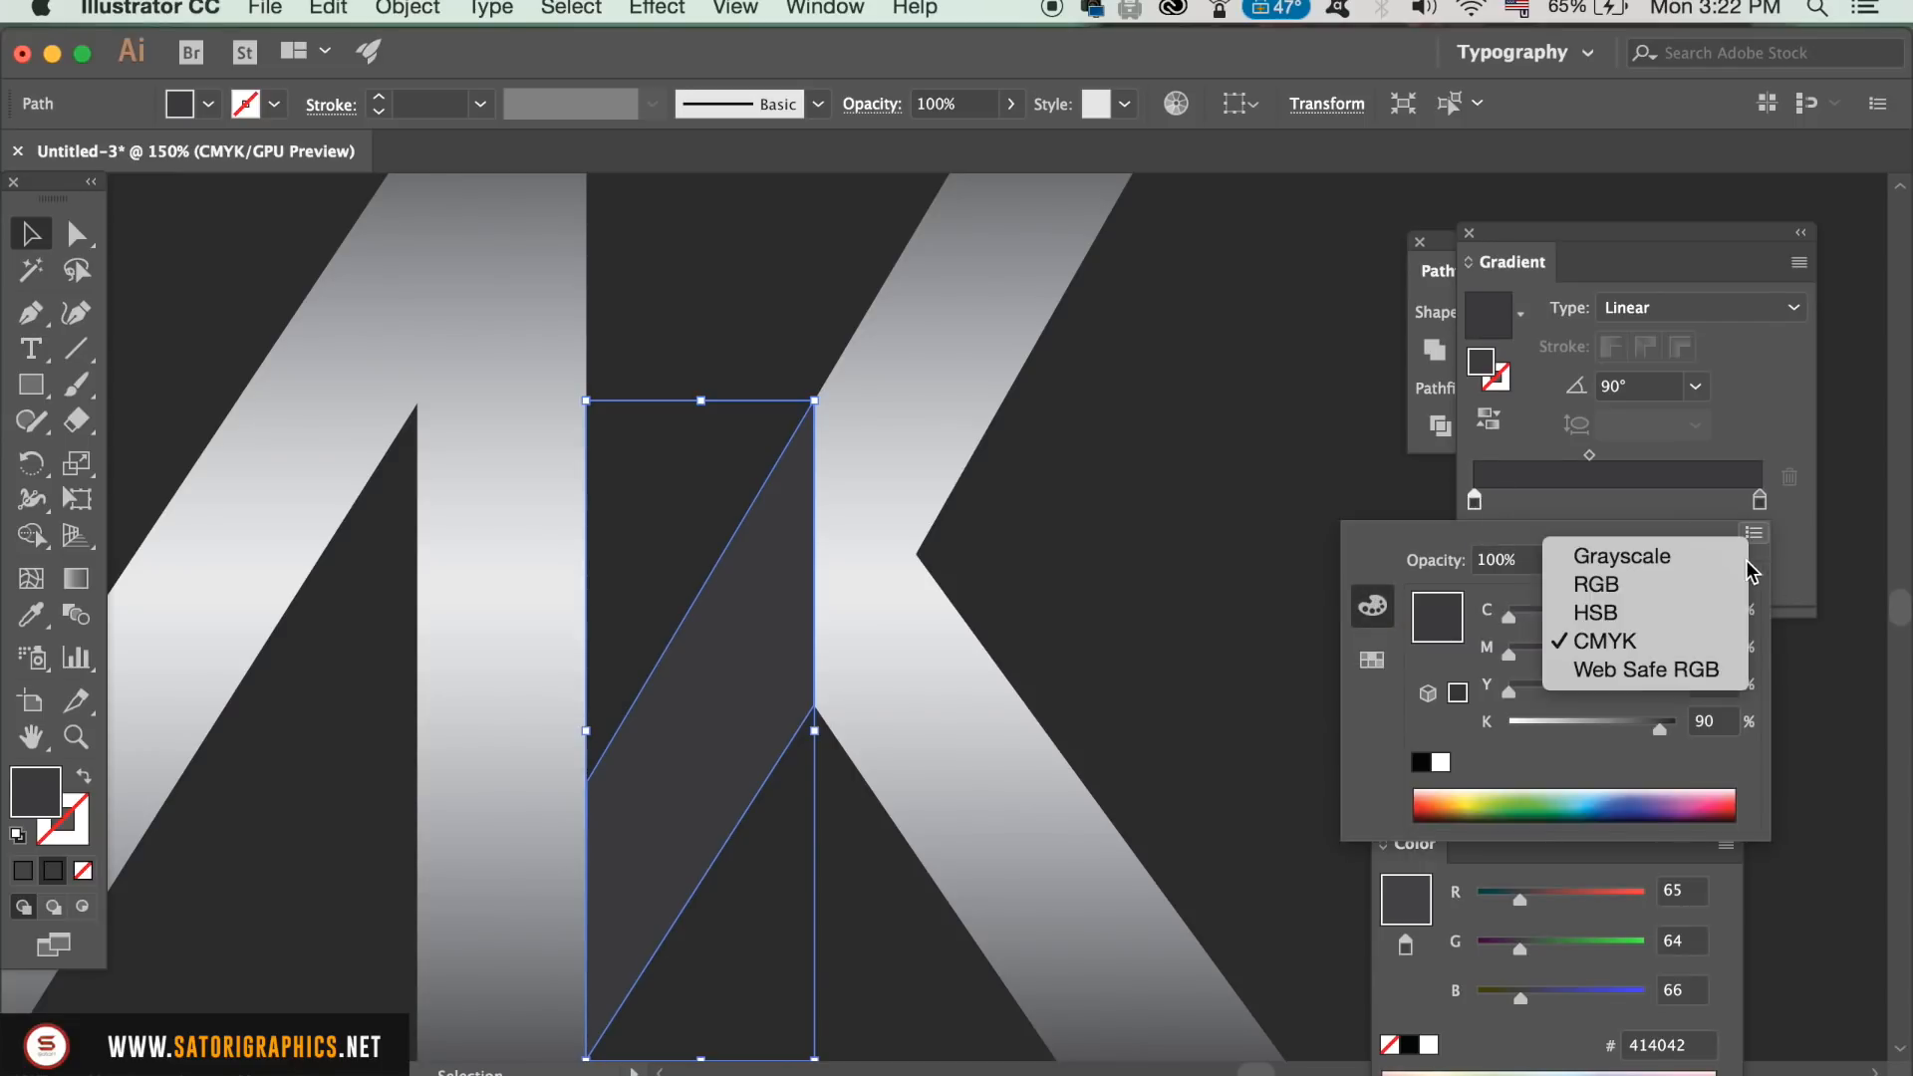
click(1684, 583)
click(1690, 767)
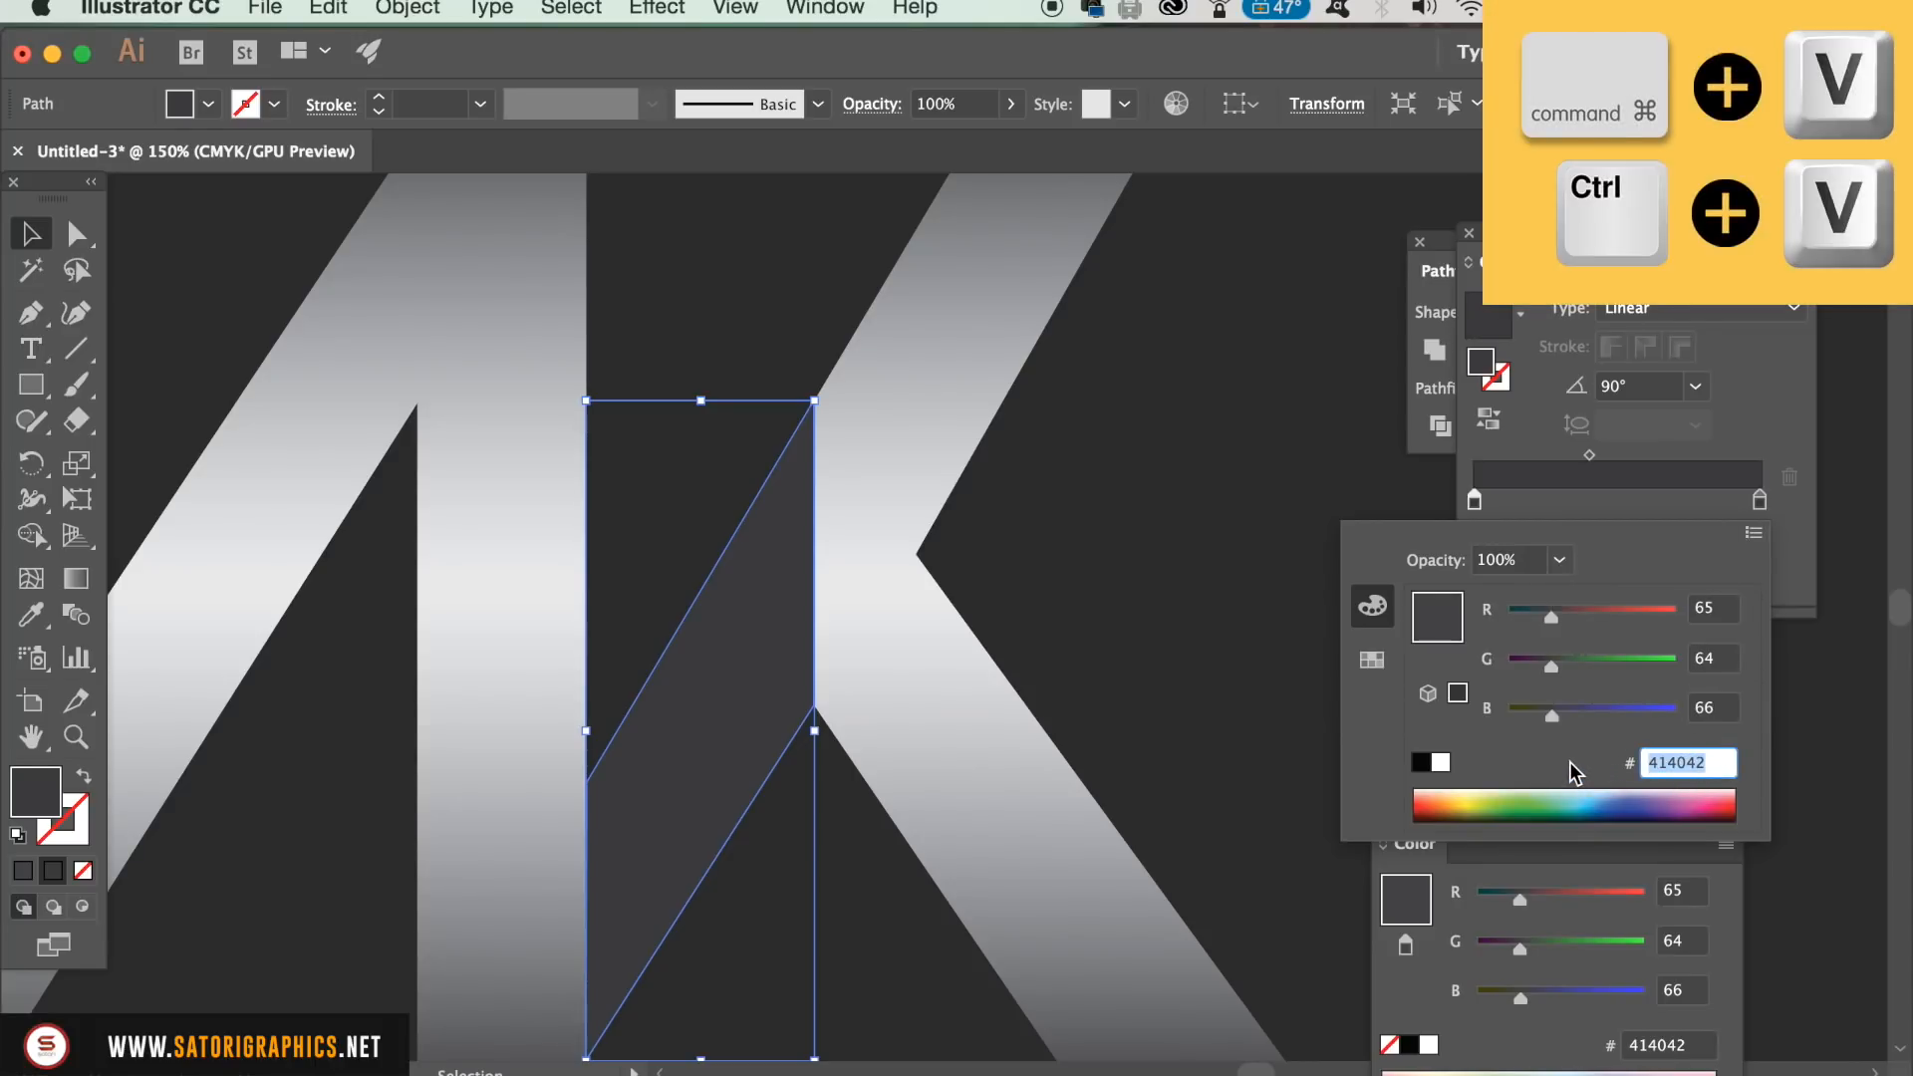
key(super+v)
key(Return)
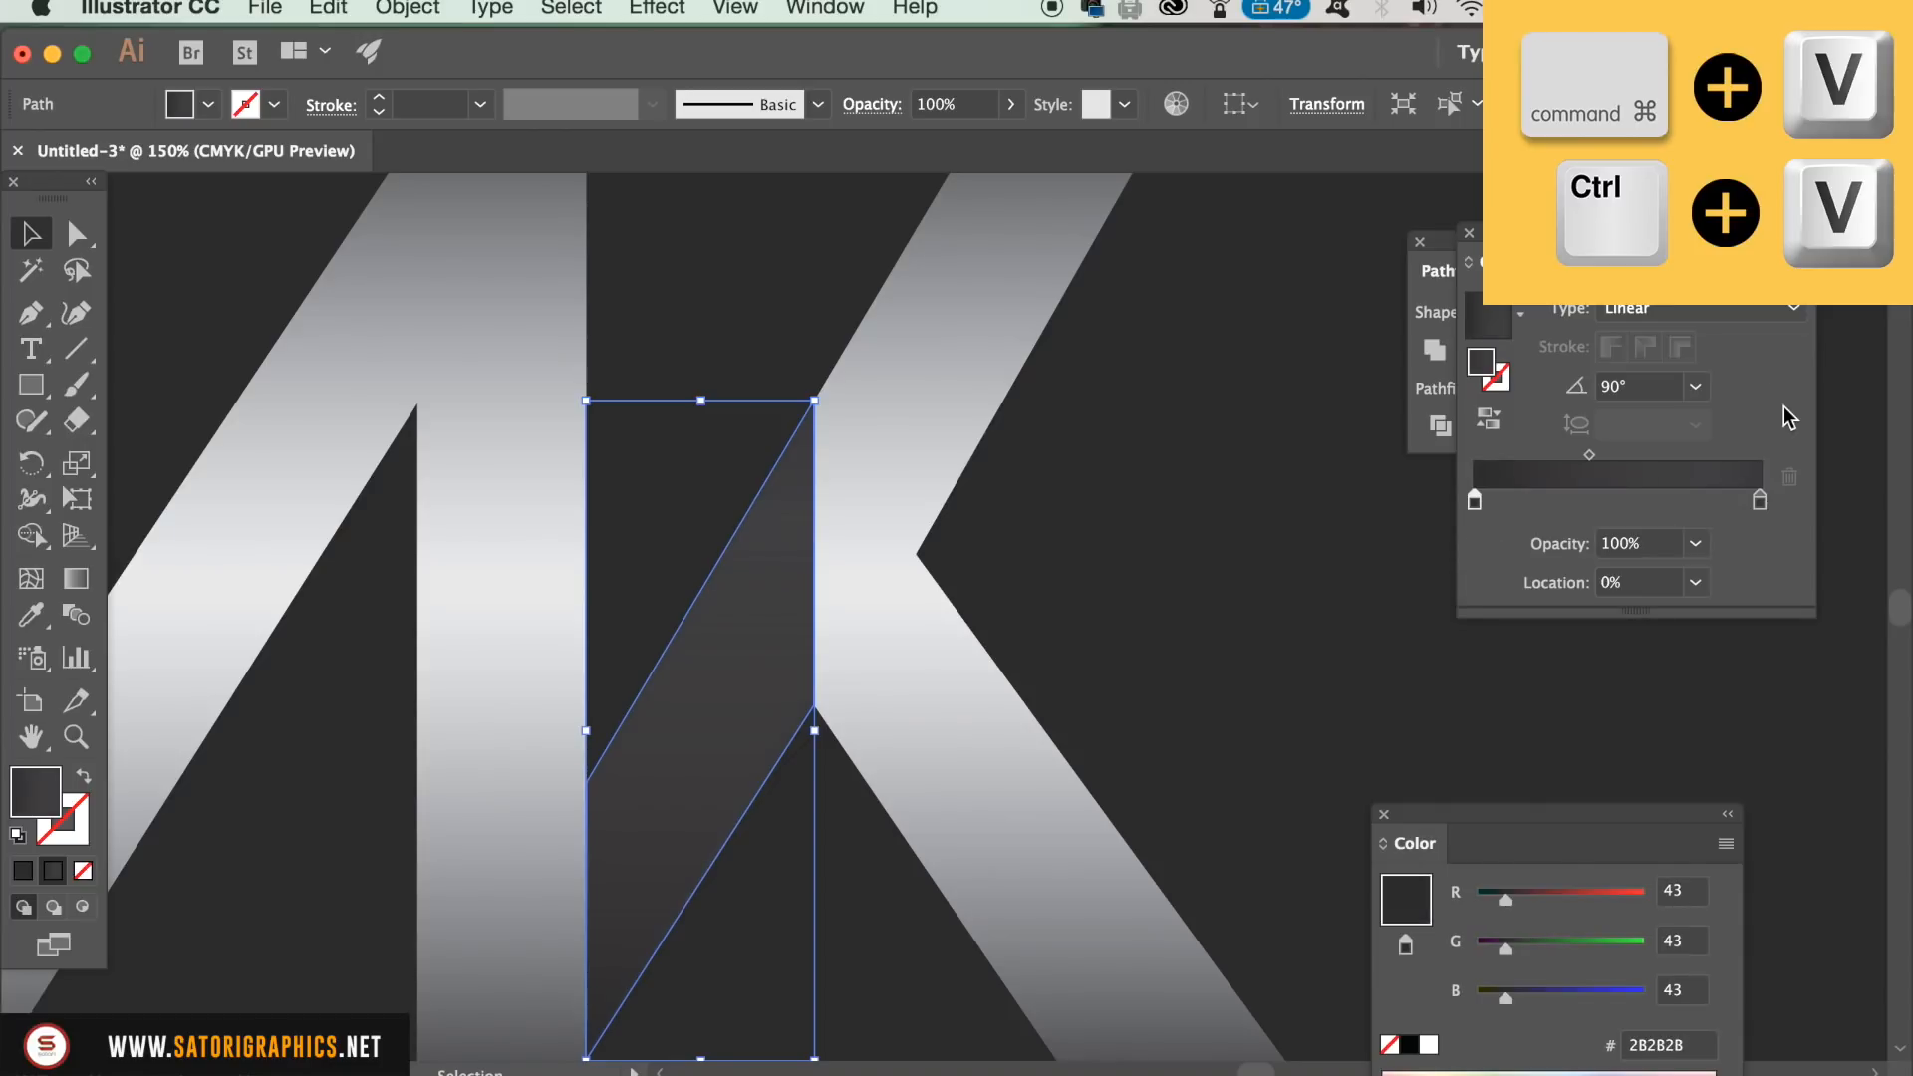
Step: Switch the gradient's end stop to RGB and set its colour to hex 2B2B2B
click(1760, 500)
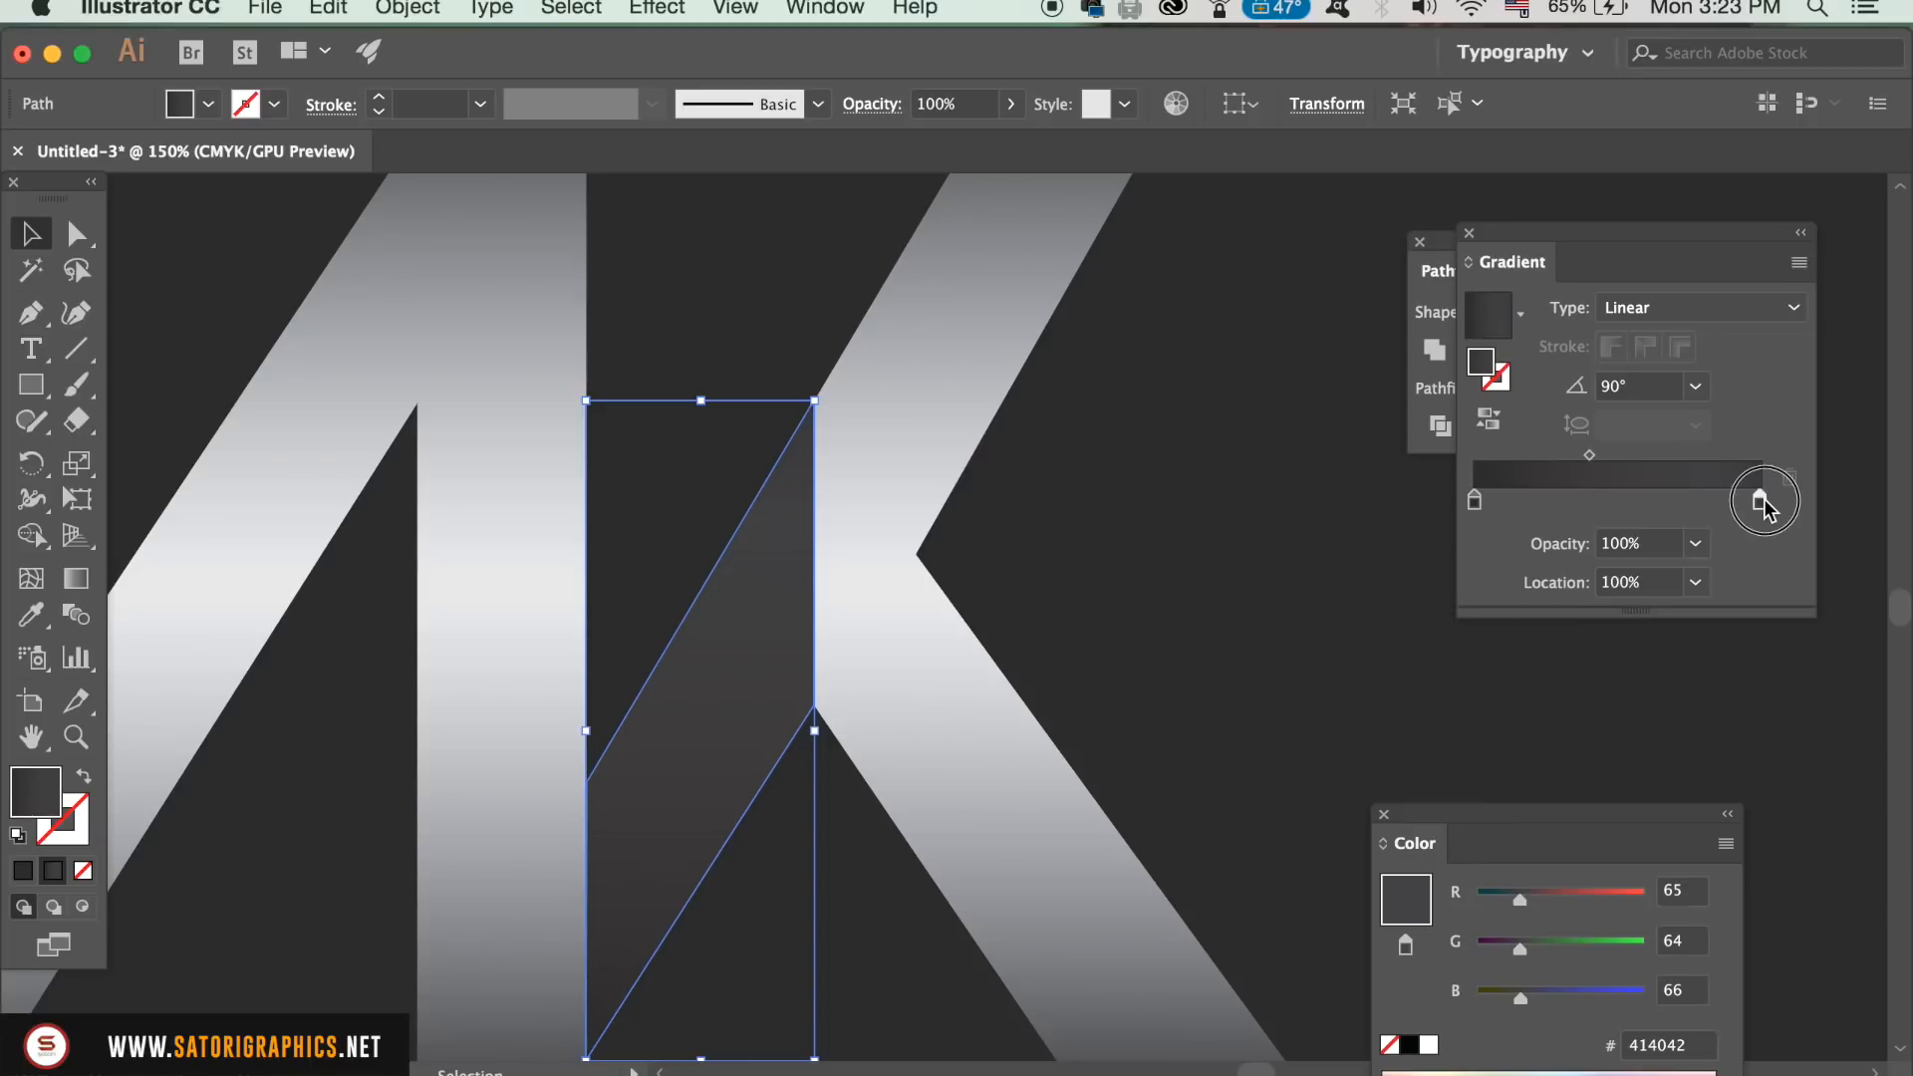
double_click(1761, 500)
click(1754, 533)
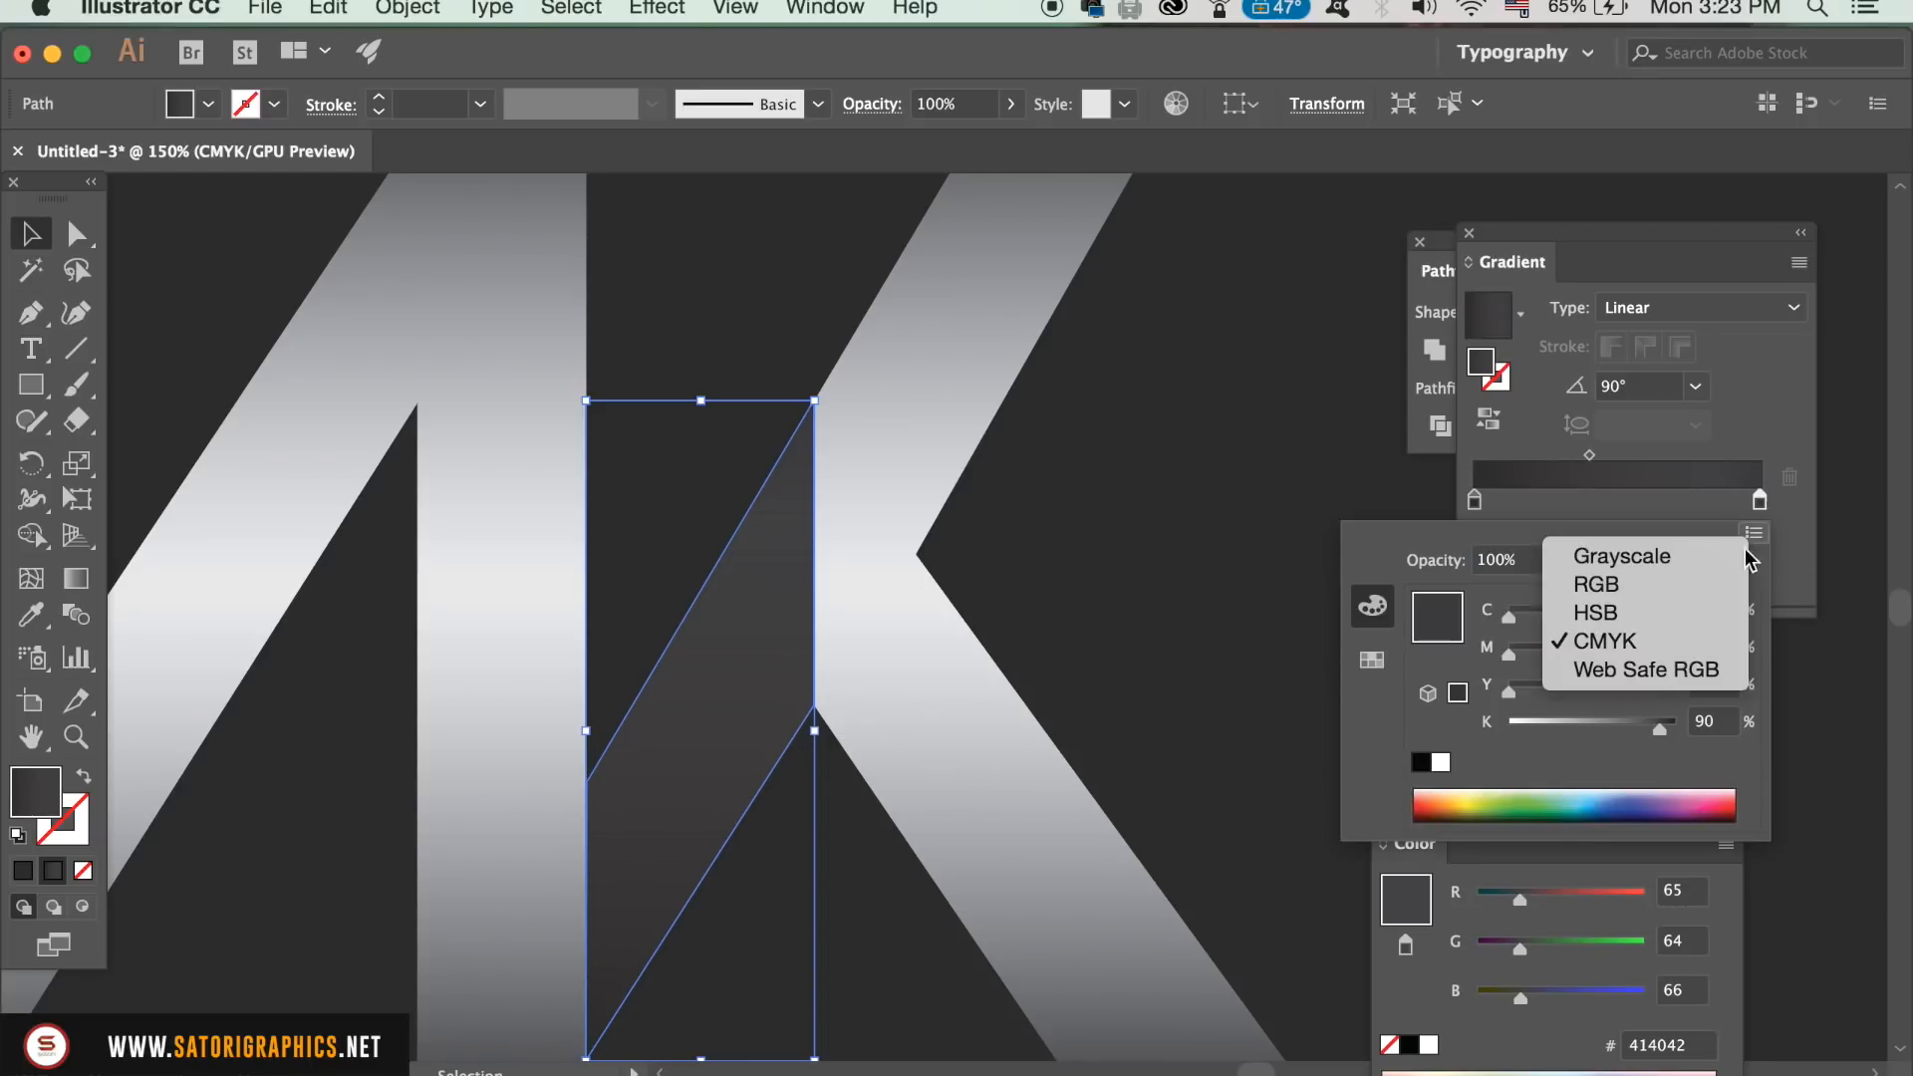
click(1719, 588)
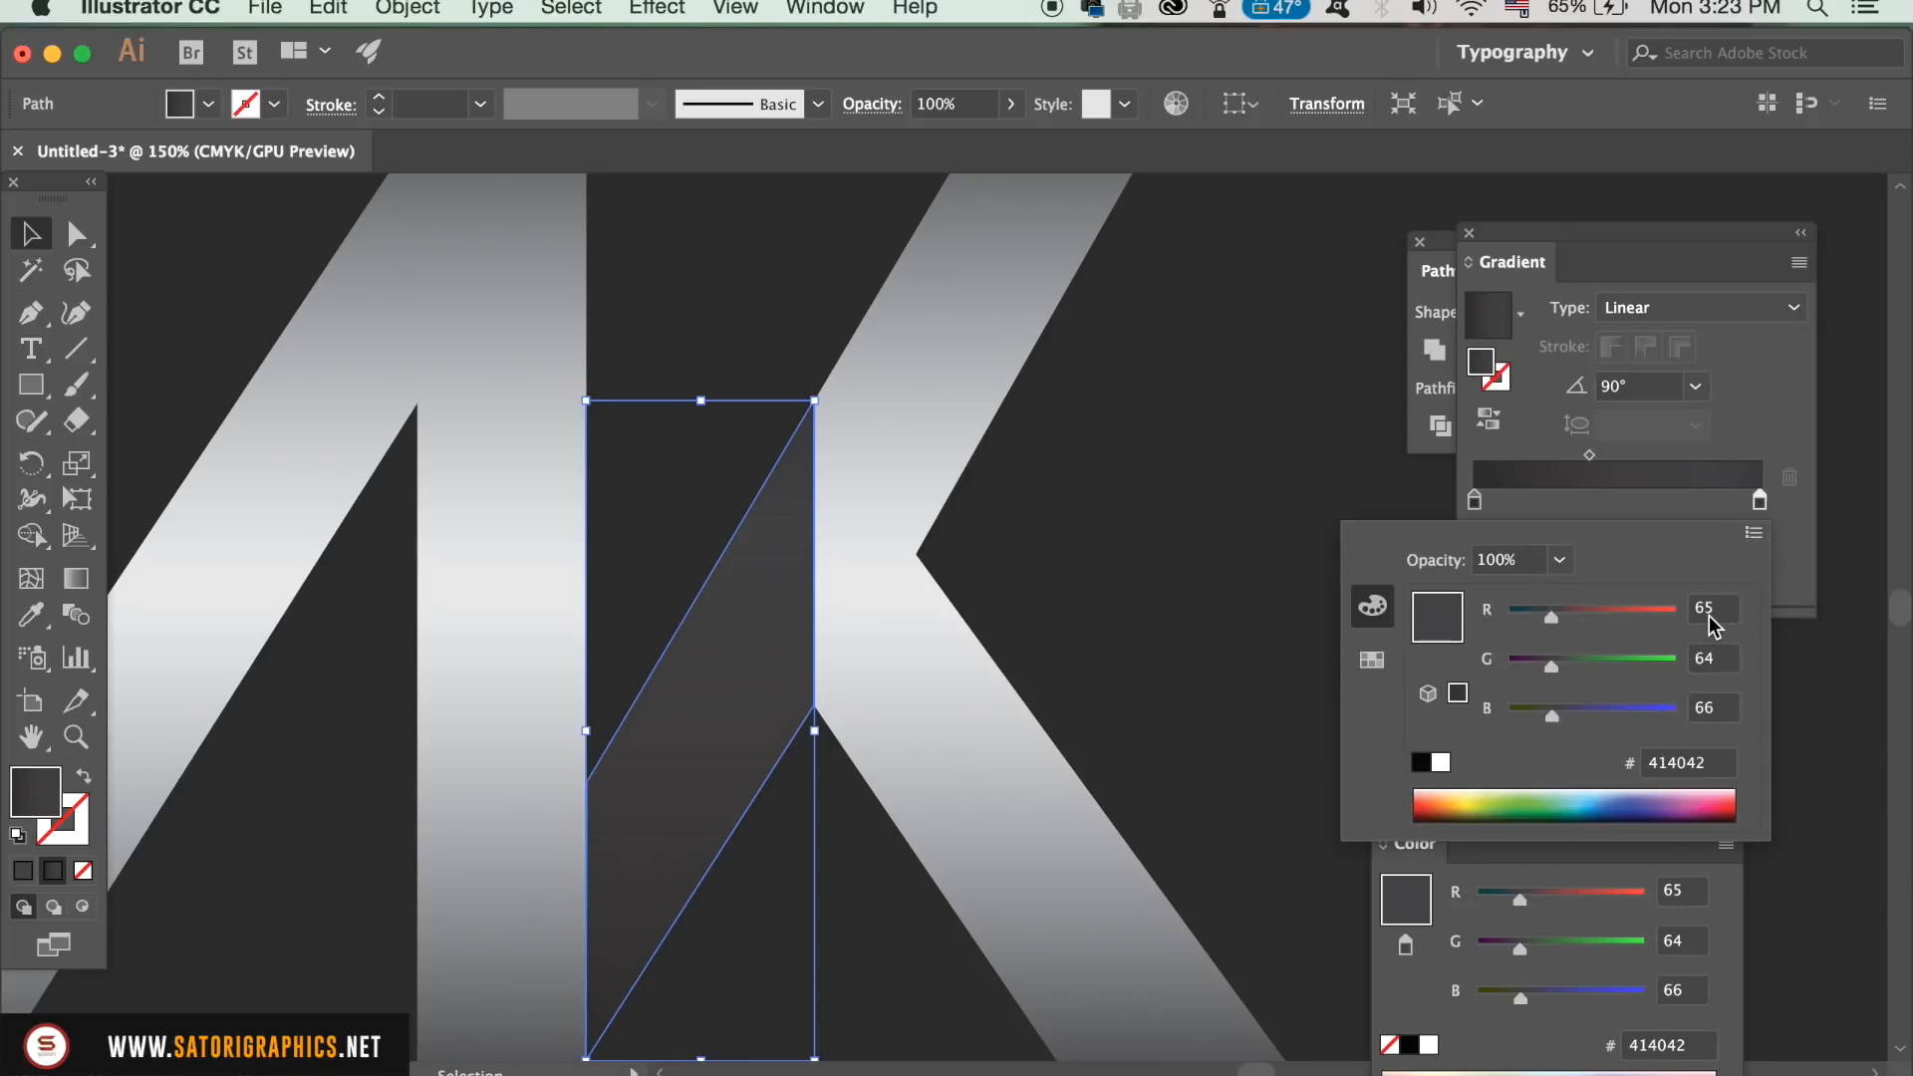
click(1706, 765)
text(2b2b2b)
key(Return)
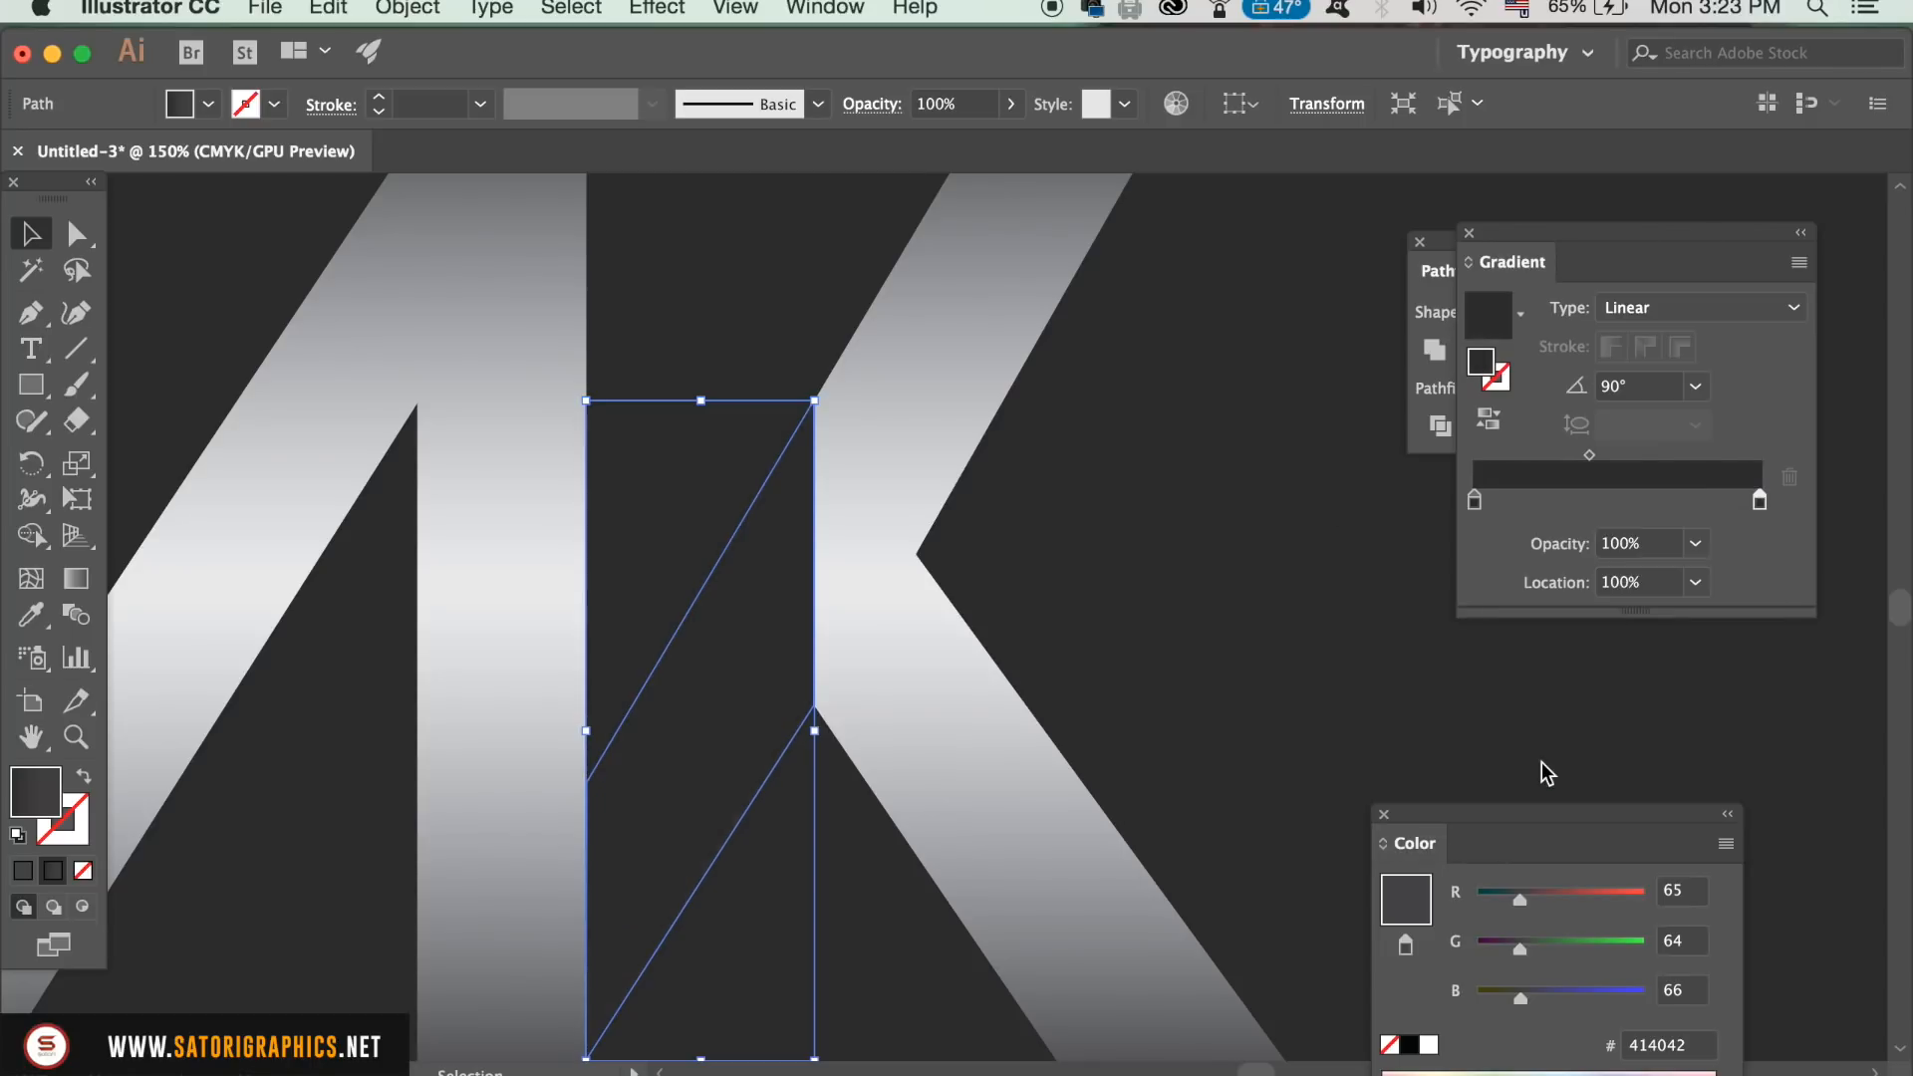
Step: Make the gradient's end stop fully transparent at 0% opacity and set the gradient angle to 45°
click(1695, 543)
click(1709, 560)
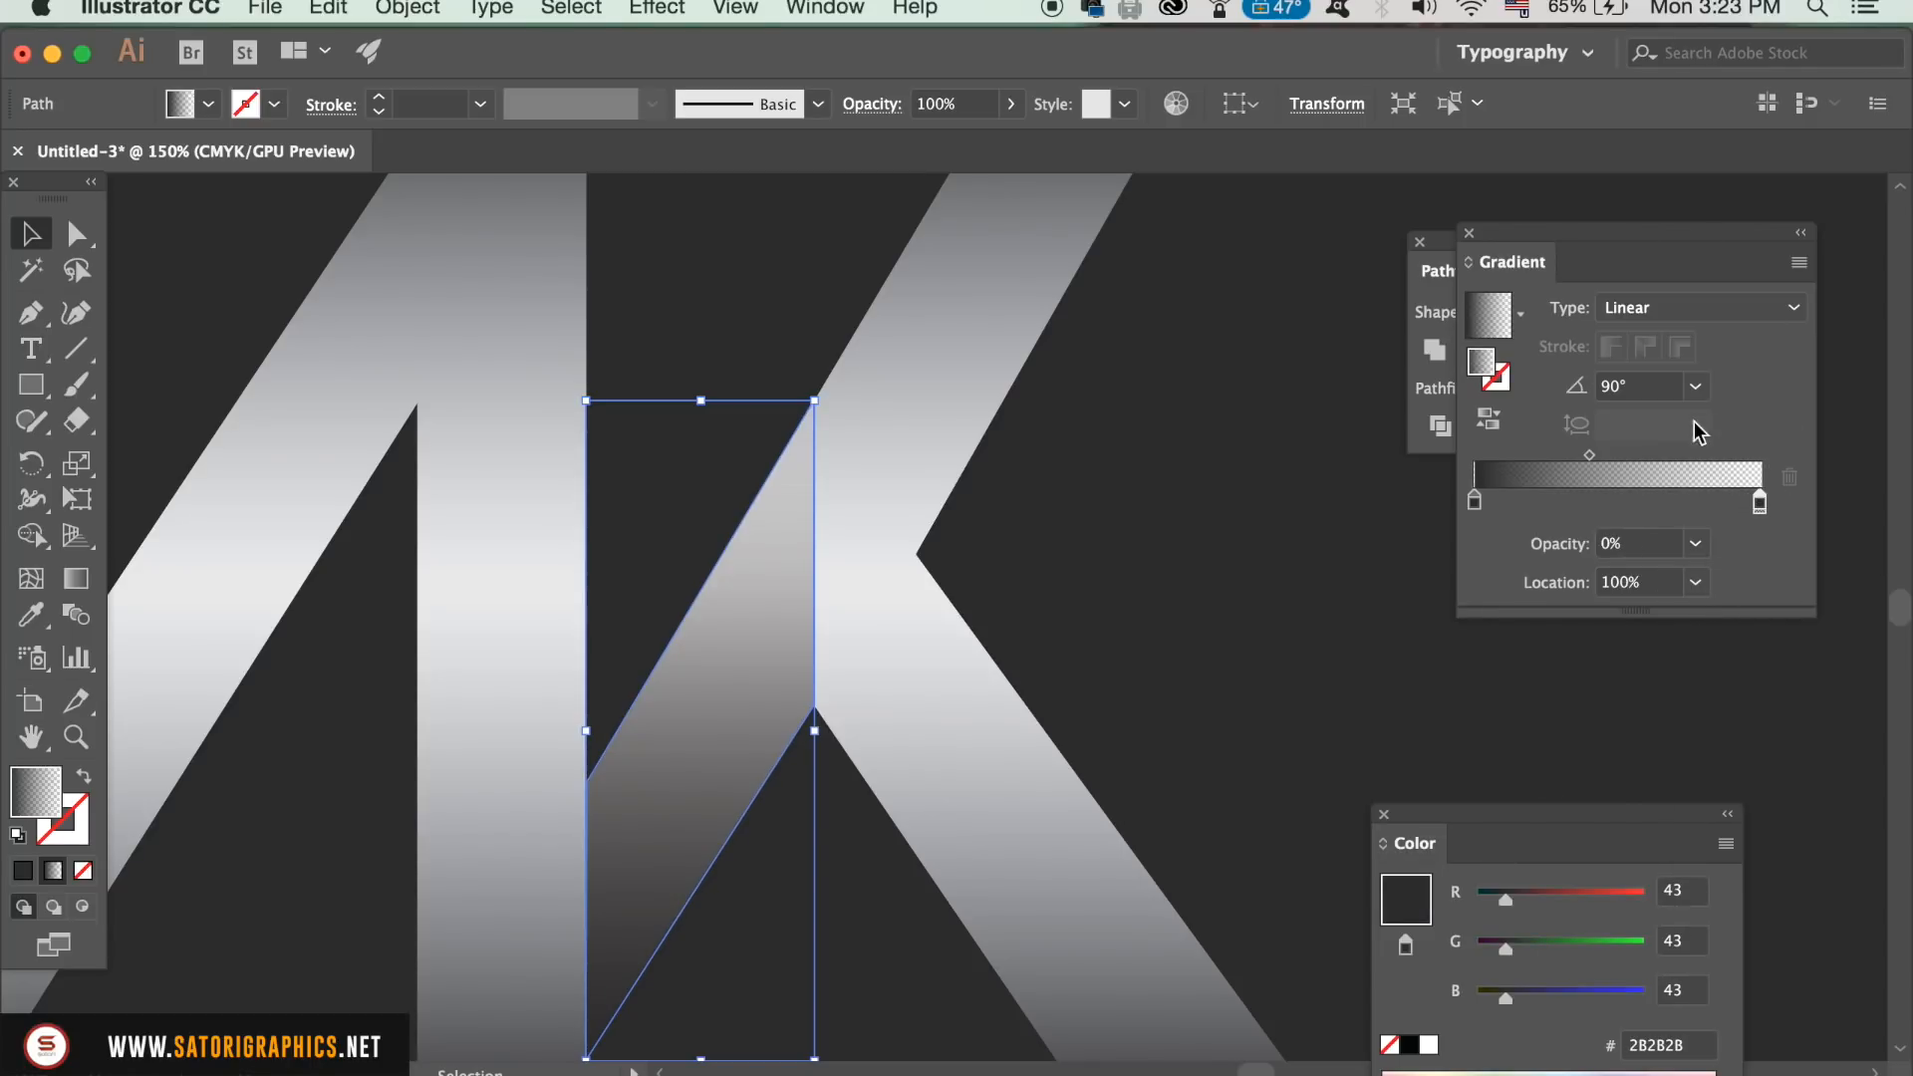
click(1695, 385)
click(1733, 611)
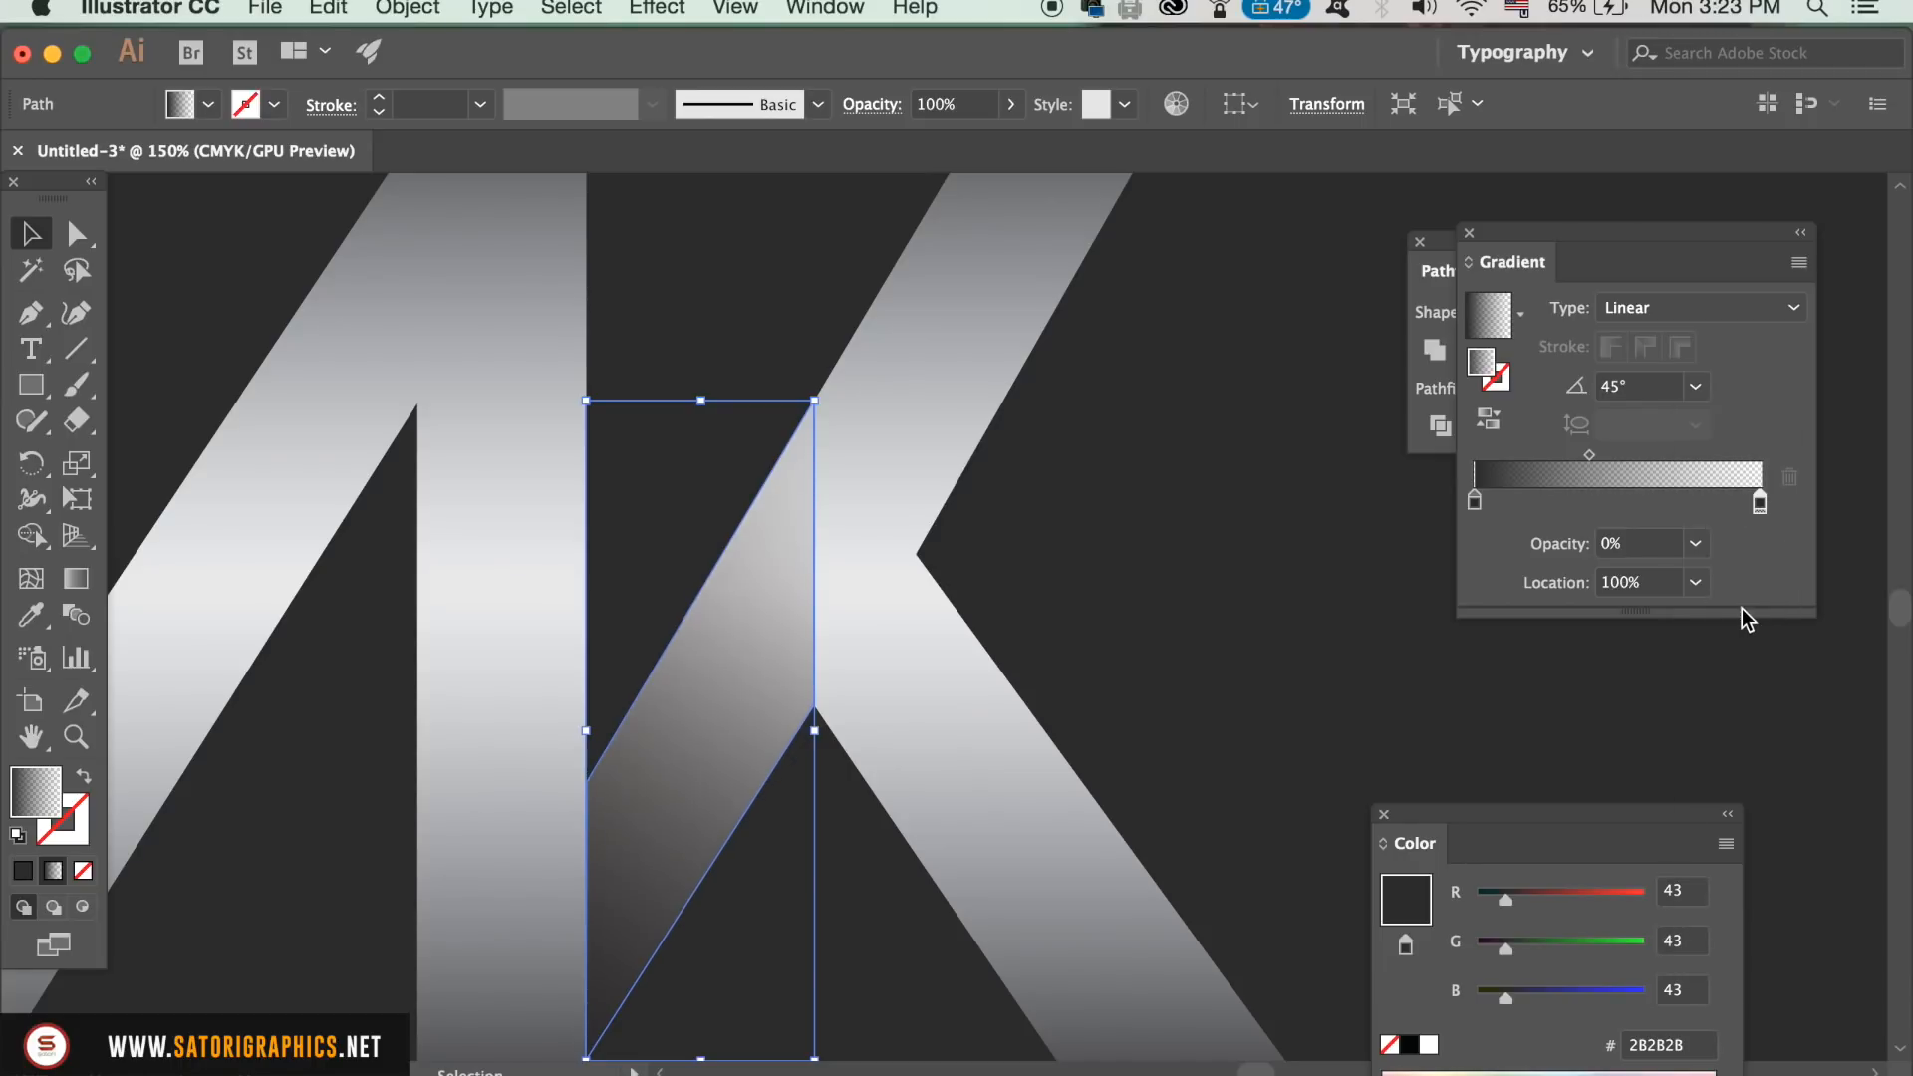
Step: Shift the gradient's midpoint towards the dark stop to about 19% and set the gradient angle to 30°
drag(1591, 455, 1526, 457)
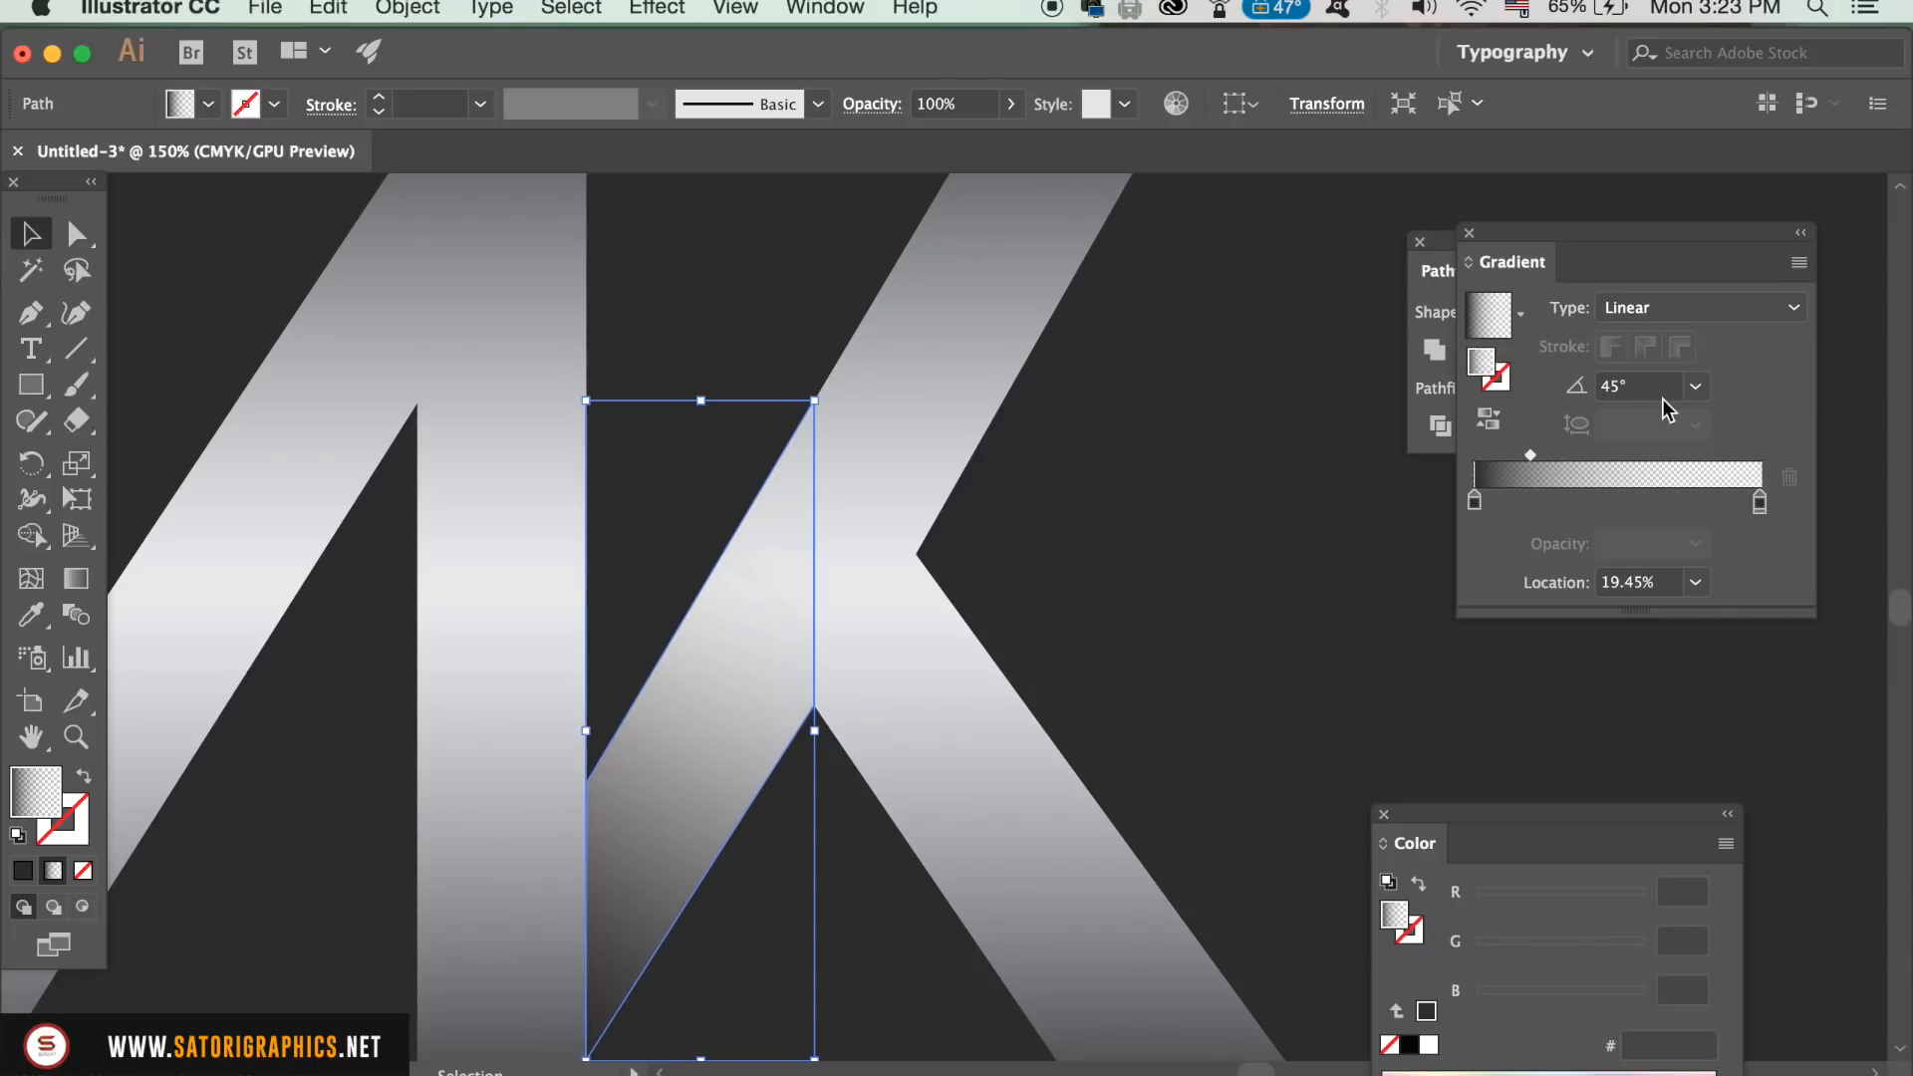
click(1695, 386)
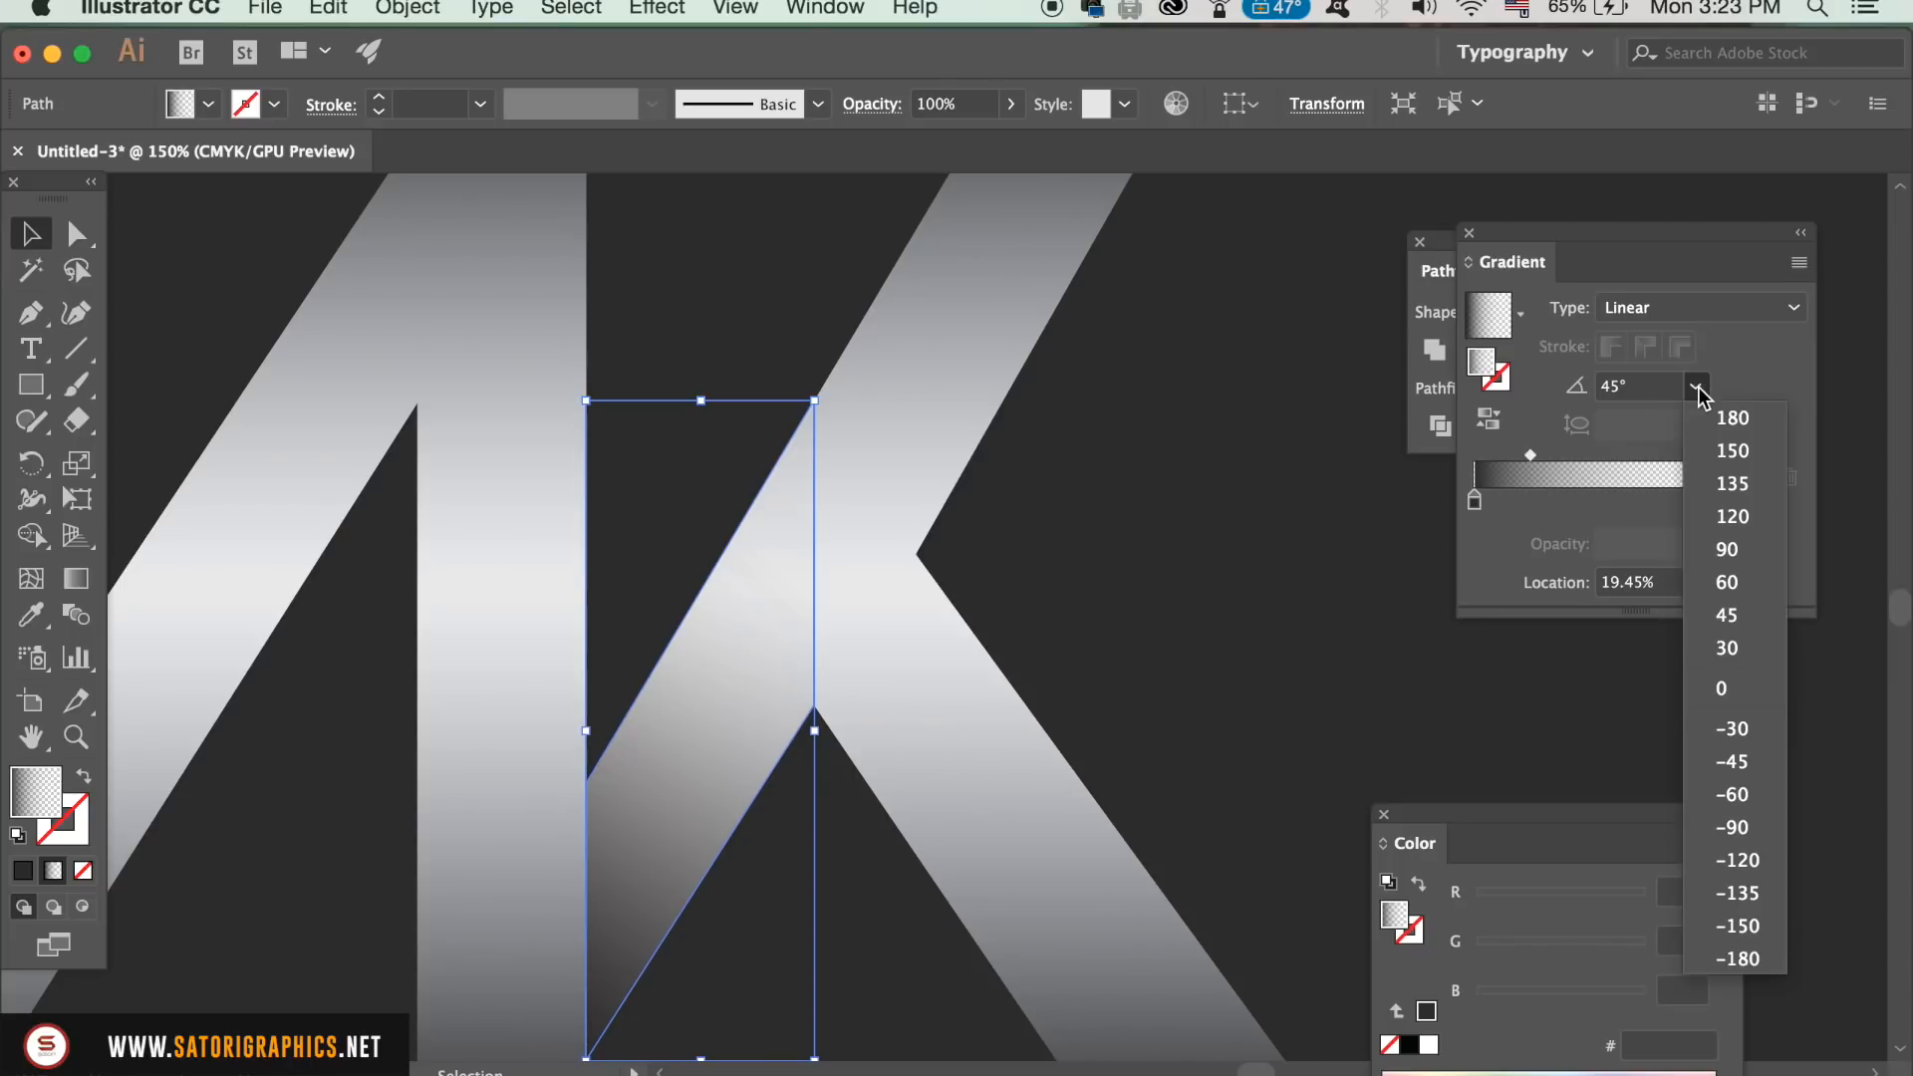
click(1729, 648)
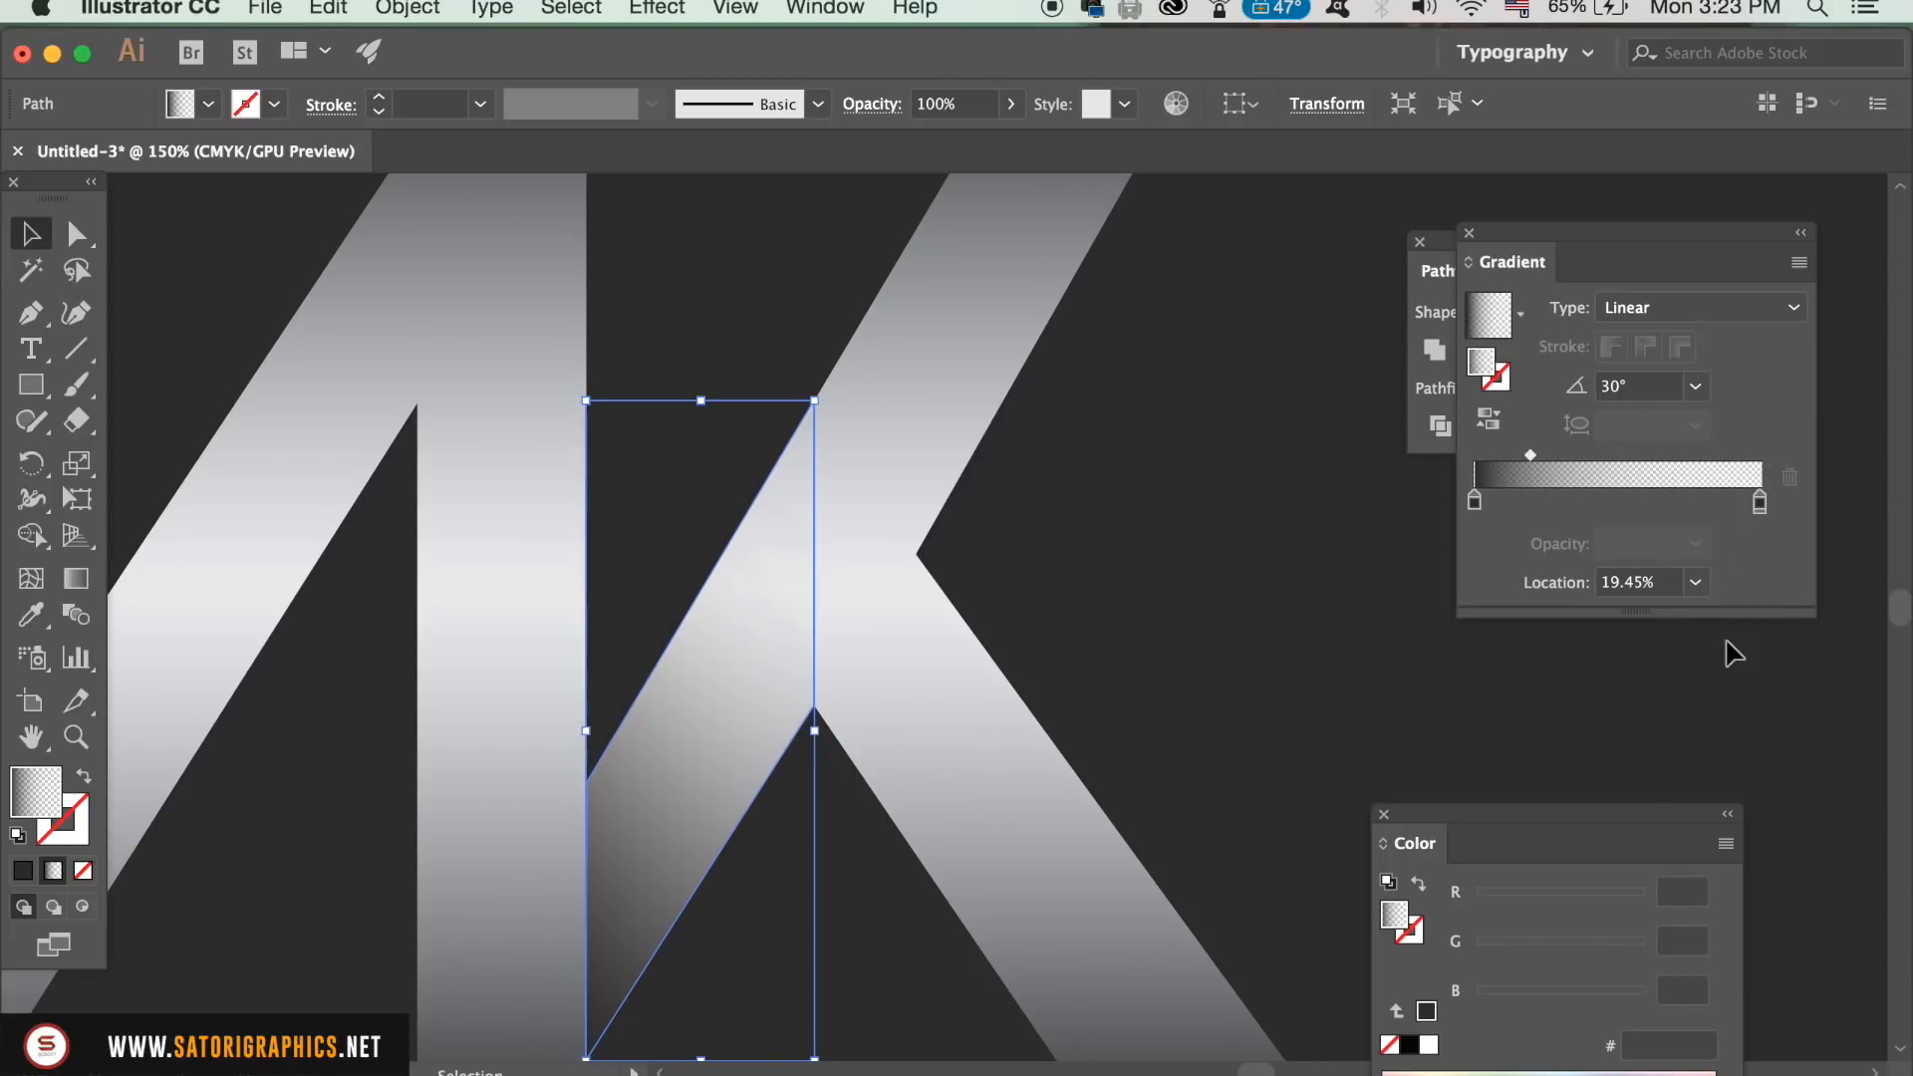
Step: Reselect the shading shape, move its gradient midpoint to about 16%, and deselect it to view the whole monogram
click(643, 258)
click(778, 607)
drag(1535, 453, 1519, 452)
click(1205, 513)
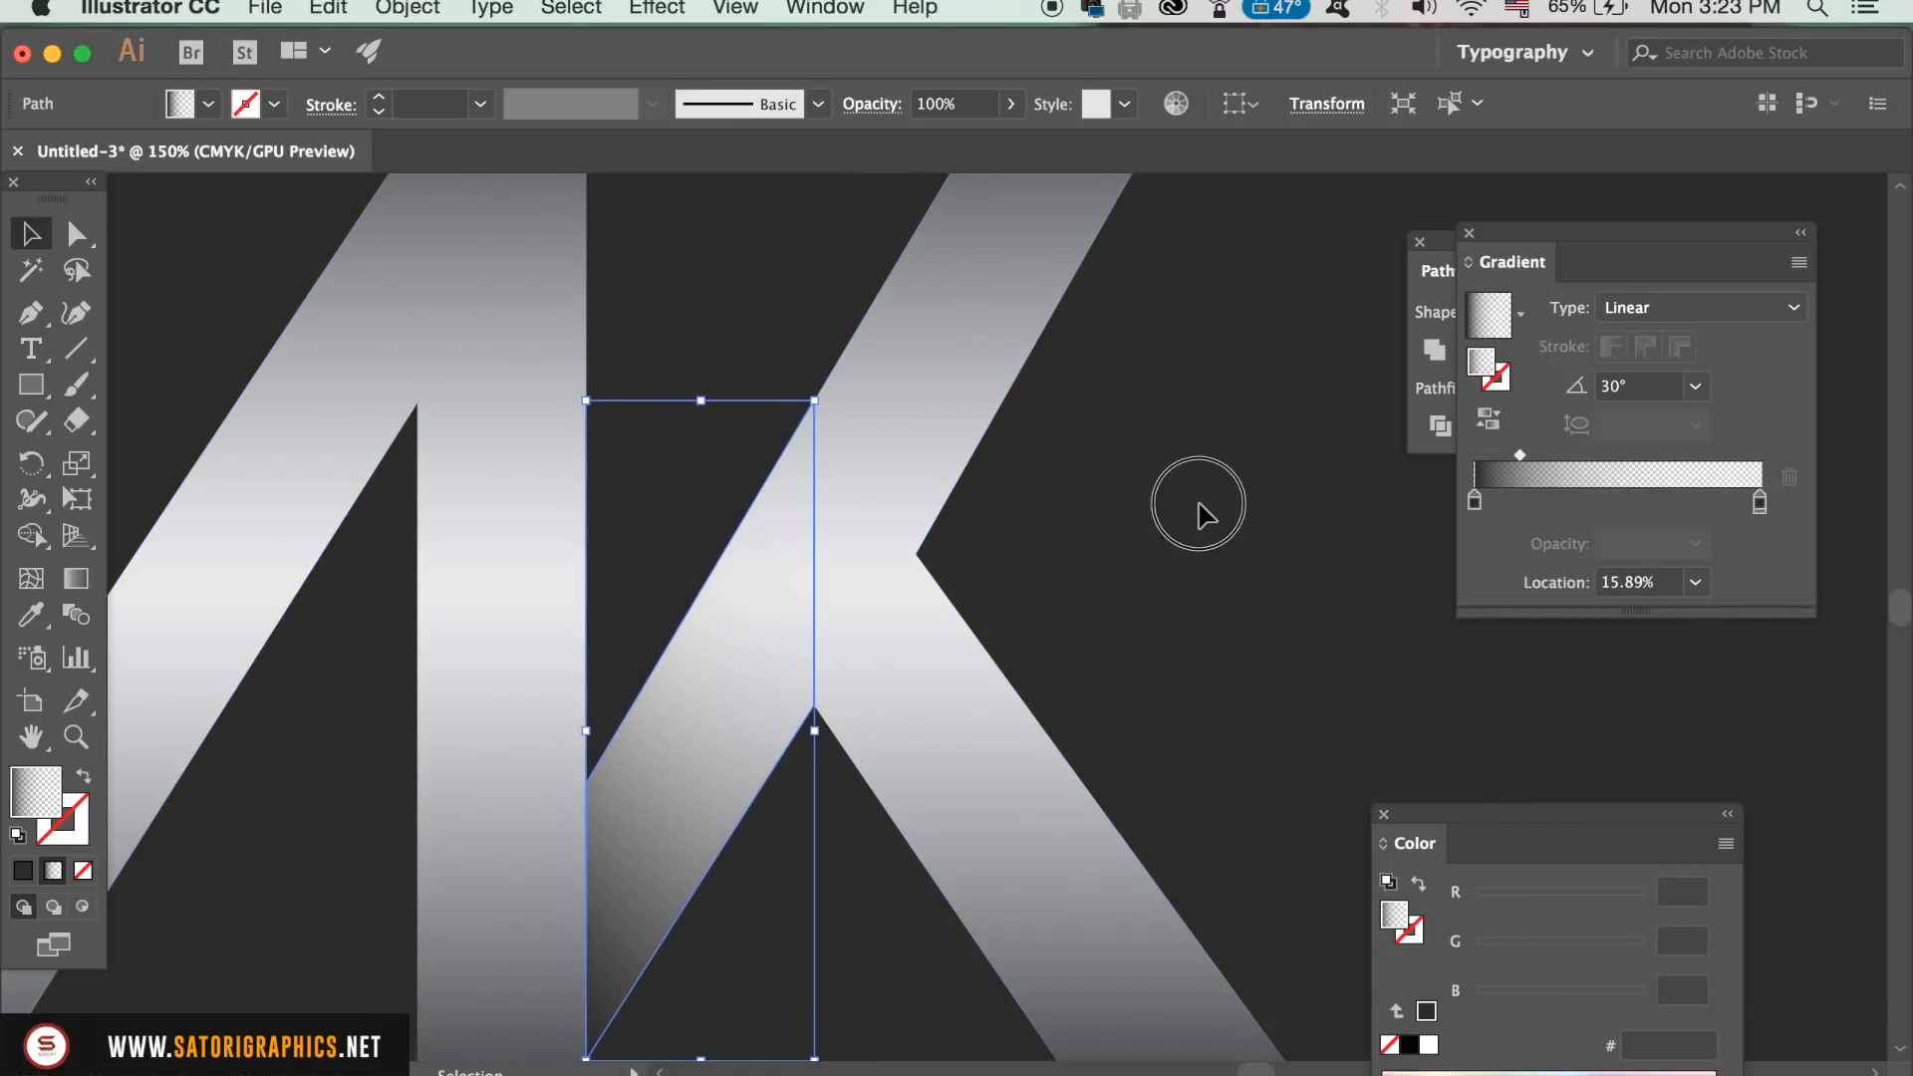
key(super+minus)
key(super+minus)
key(super+minus)
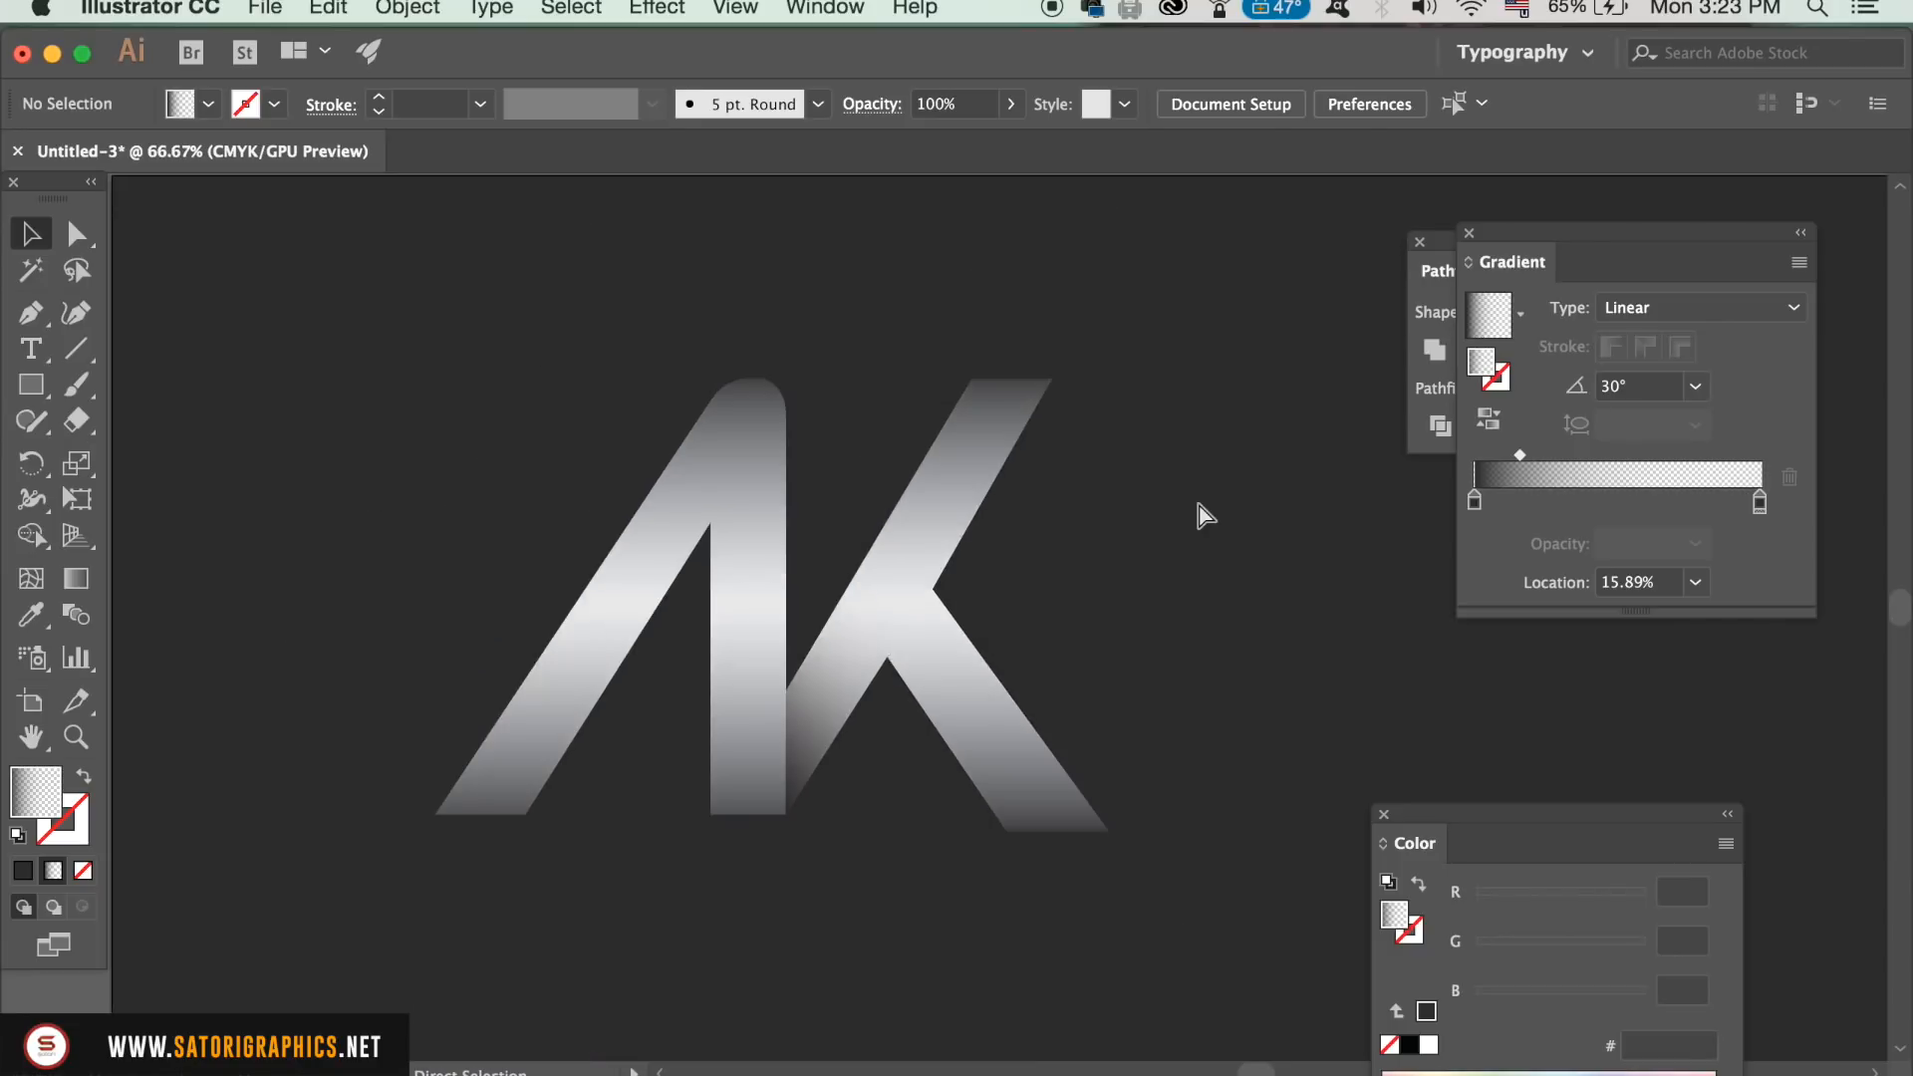